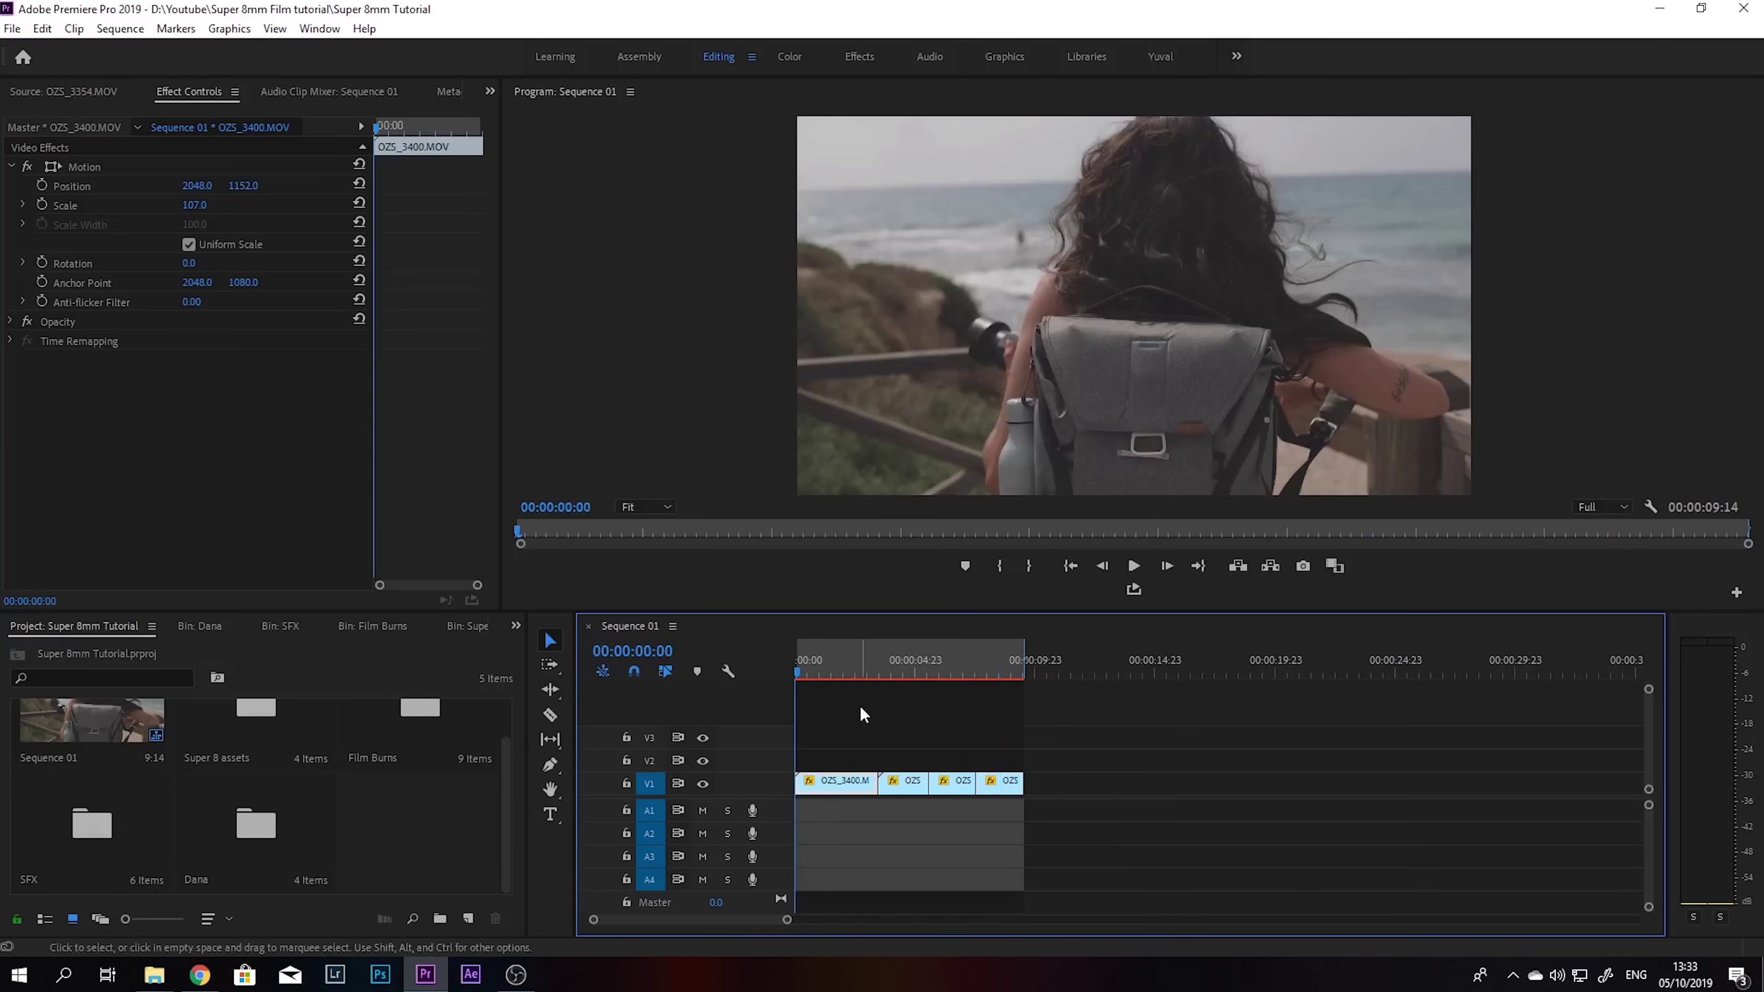
Step: Open the Super 8 assets bin and place 8mm Frame.mp4 on V2 above the footage
click(278, 761)
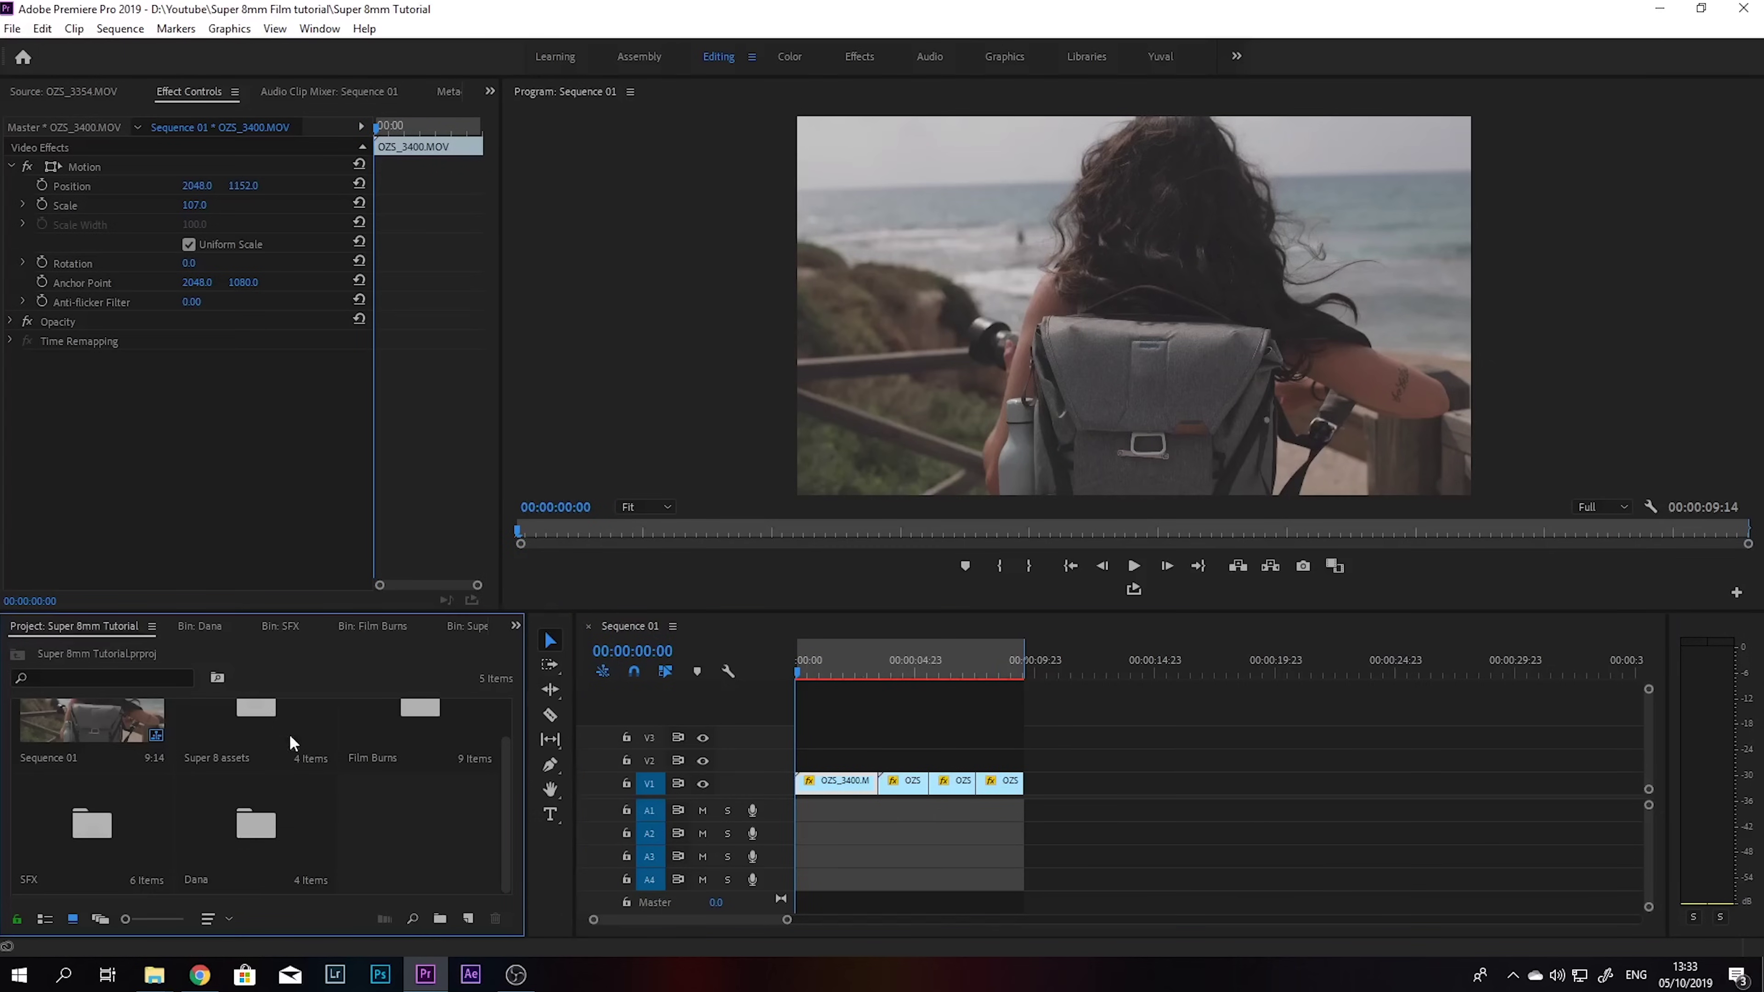
double_click(256, 756)
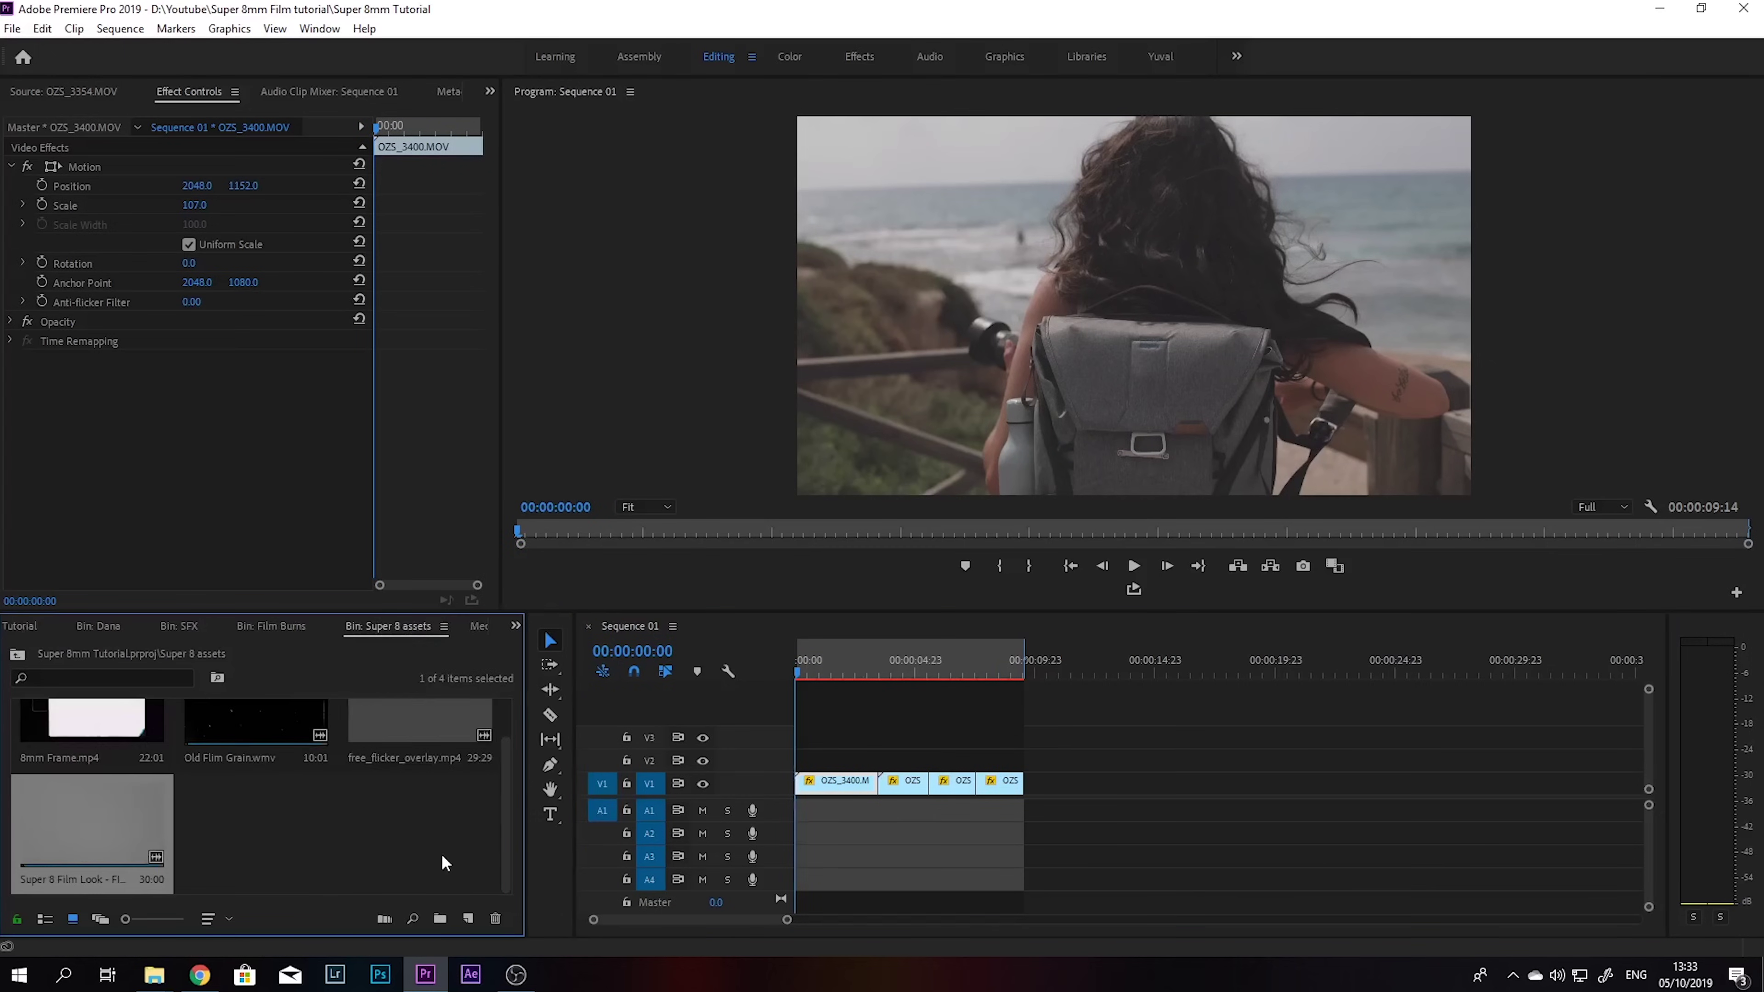
click(415, 865)
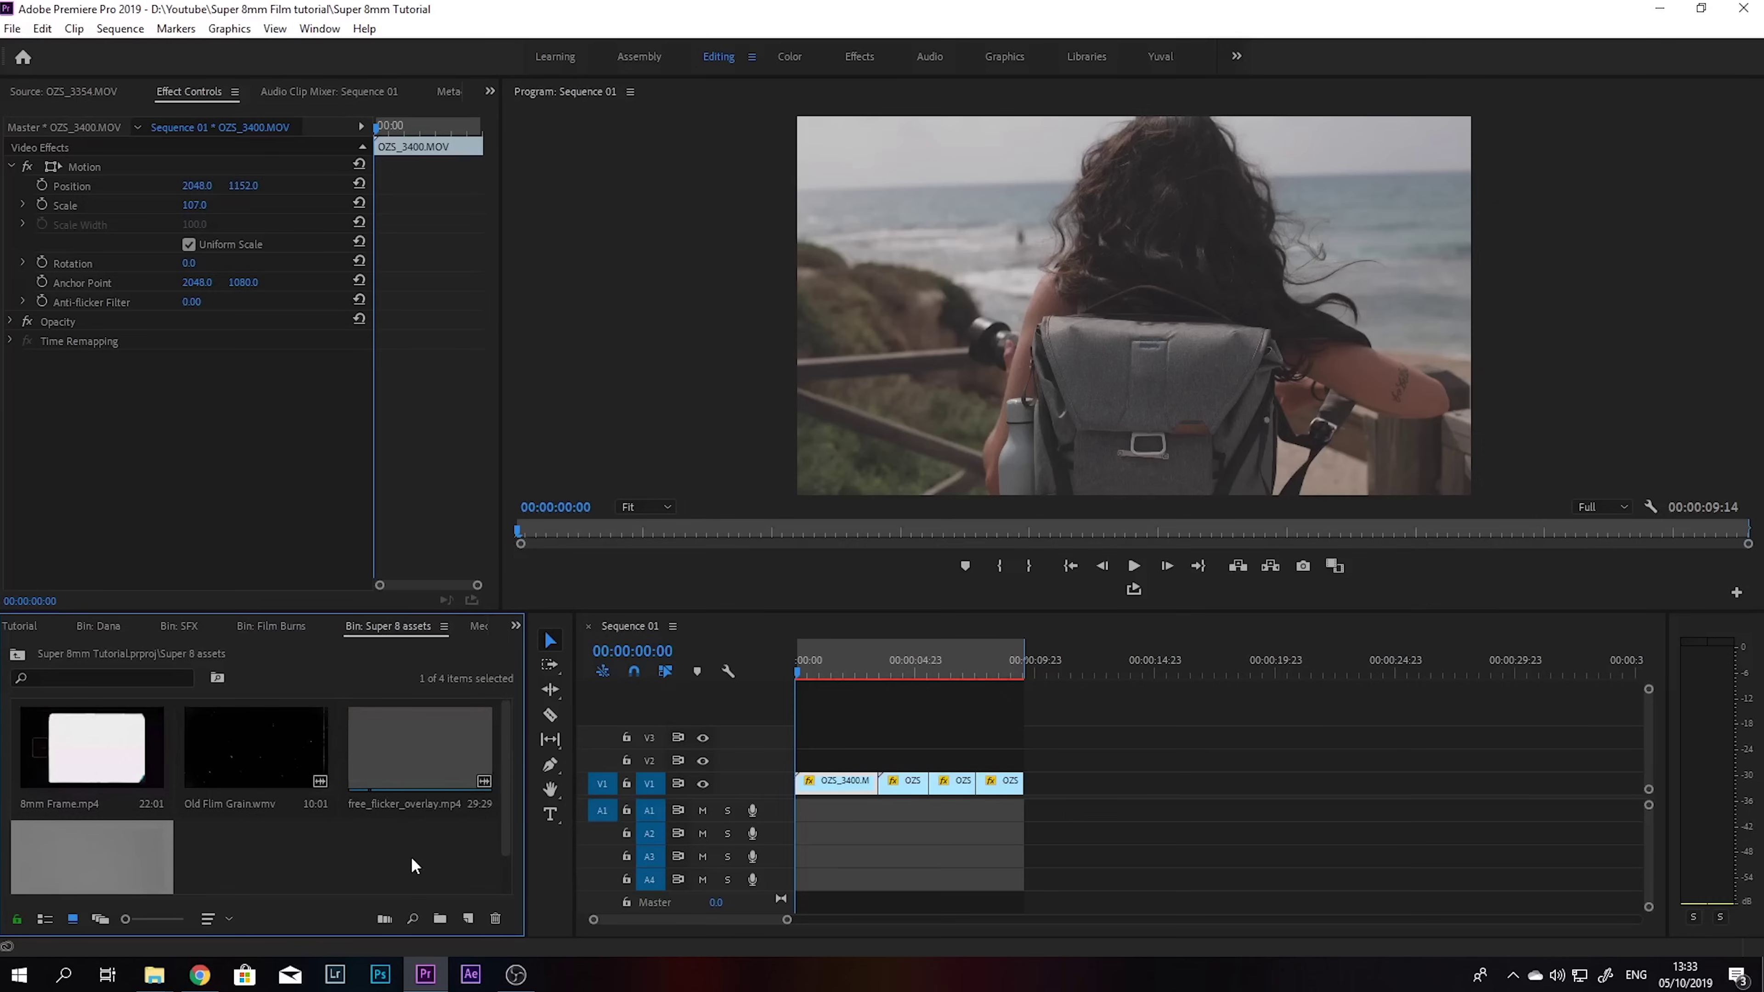
double_click(95, 758)
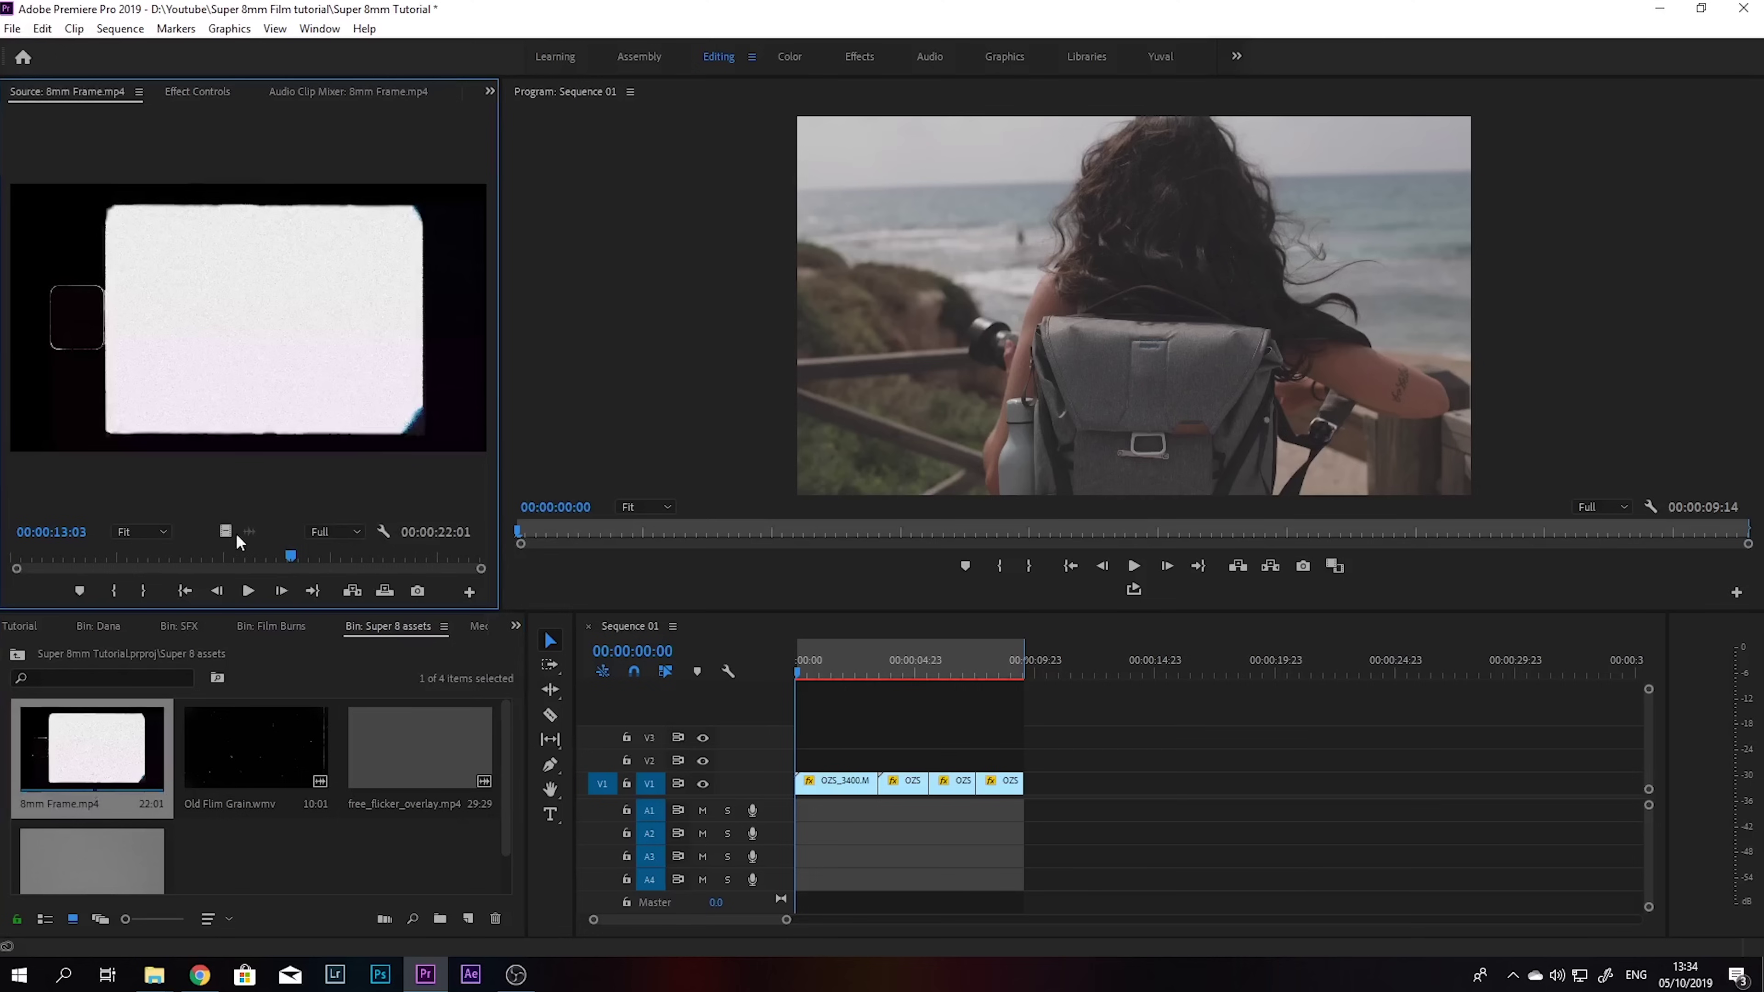
drag(837, 681, 841, 760)
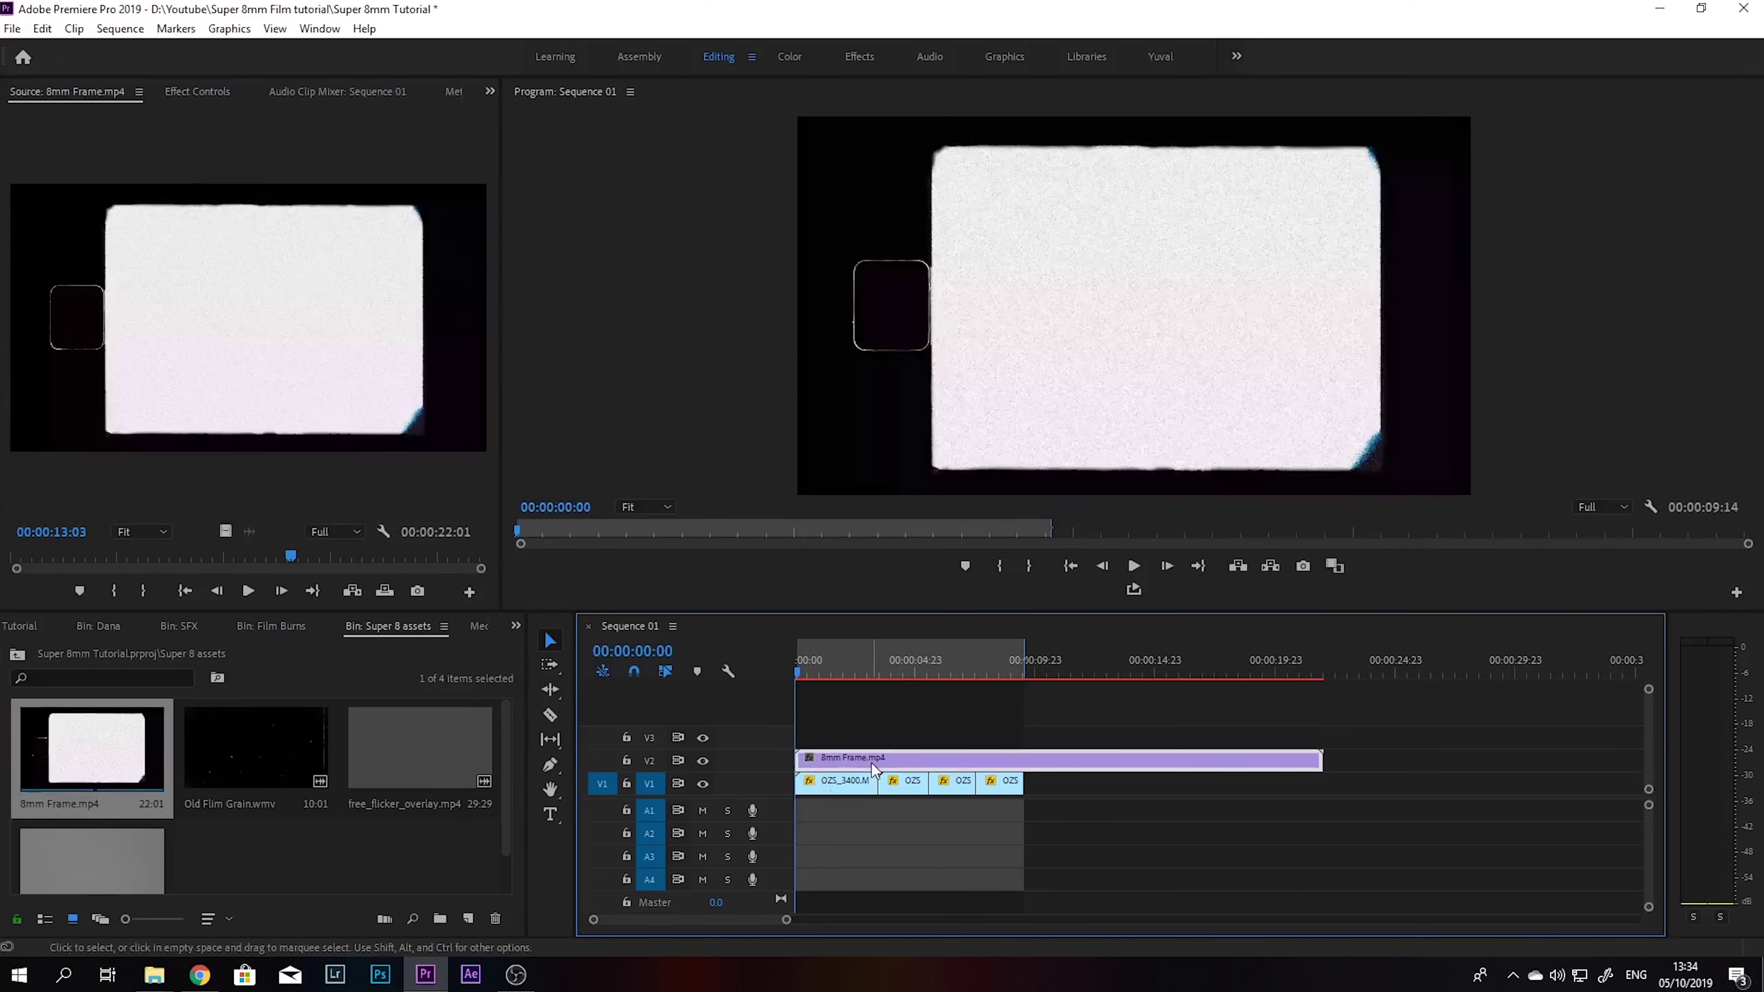
Step: Set the 8mm Frame clip's blend mode to Darken and scrub to check the result
click(193, 92)
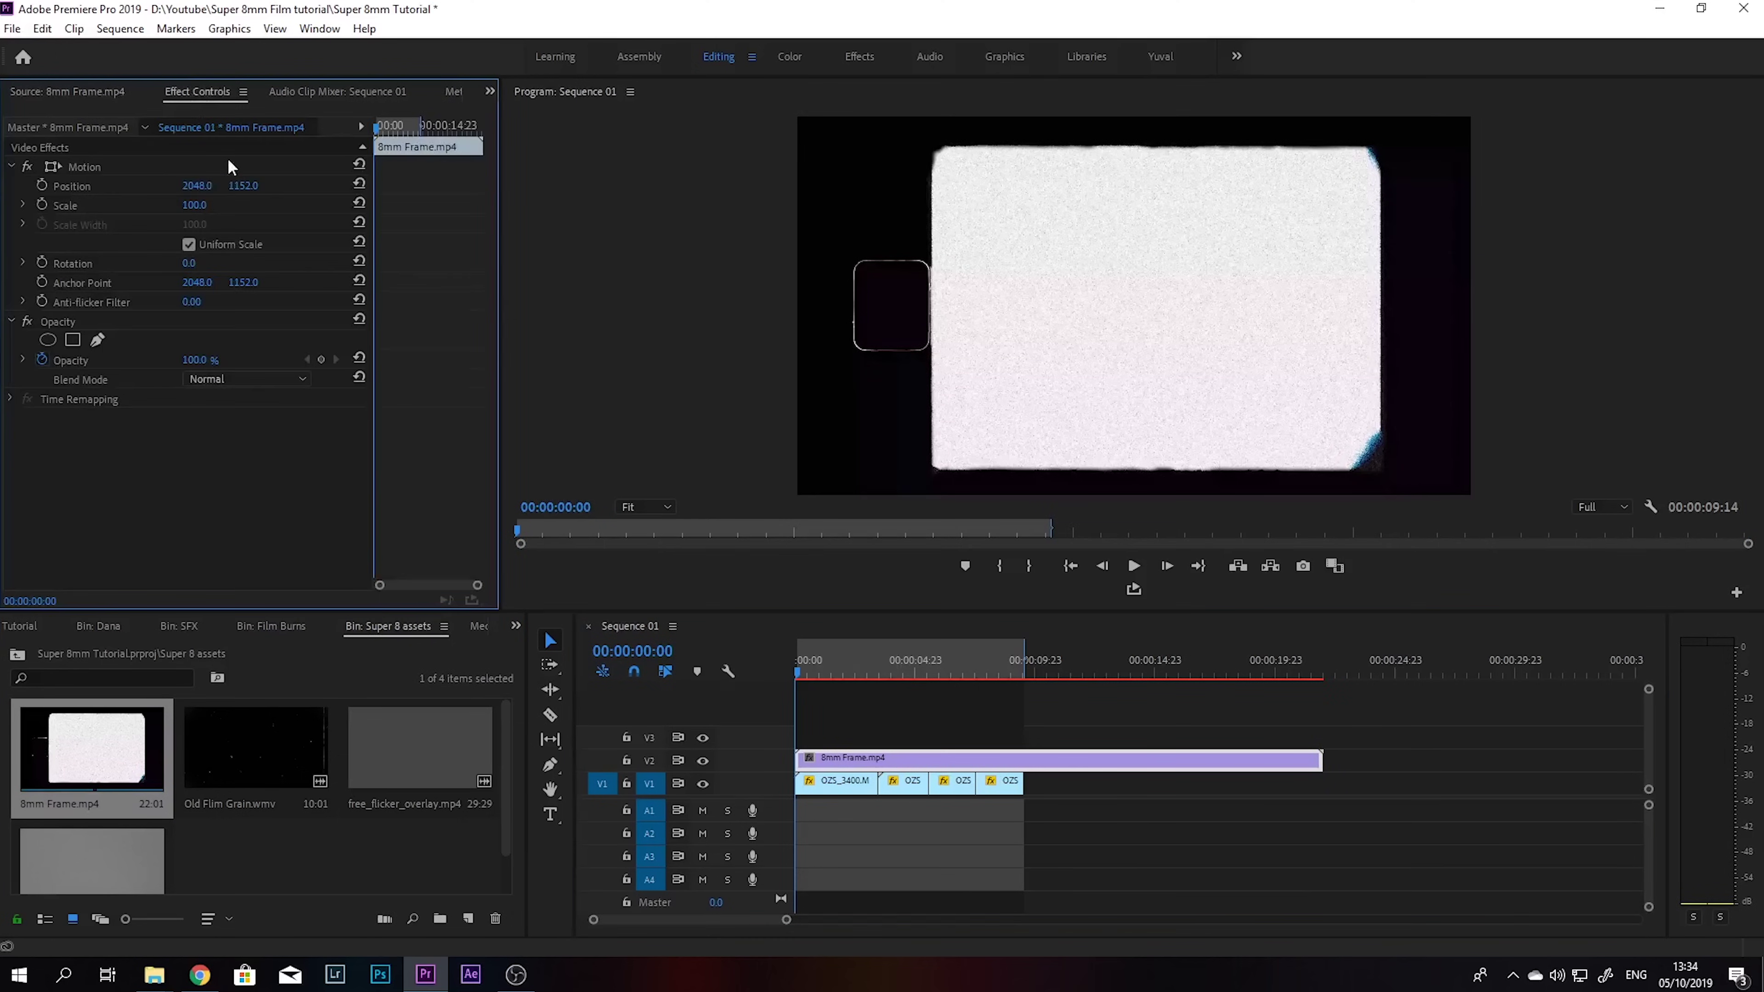
click(233, 381)
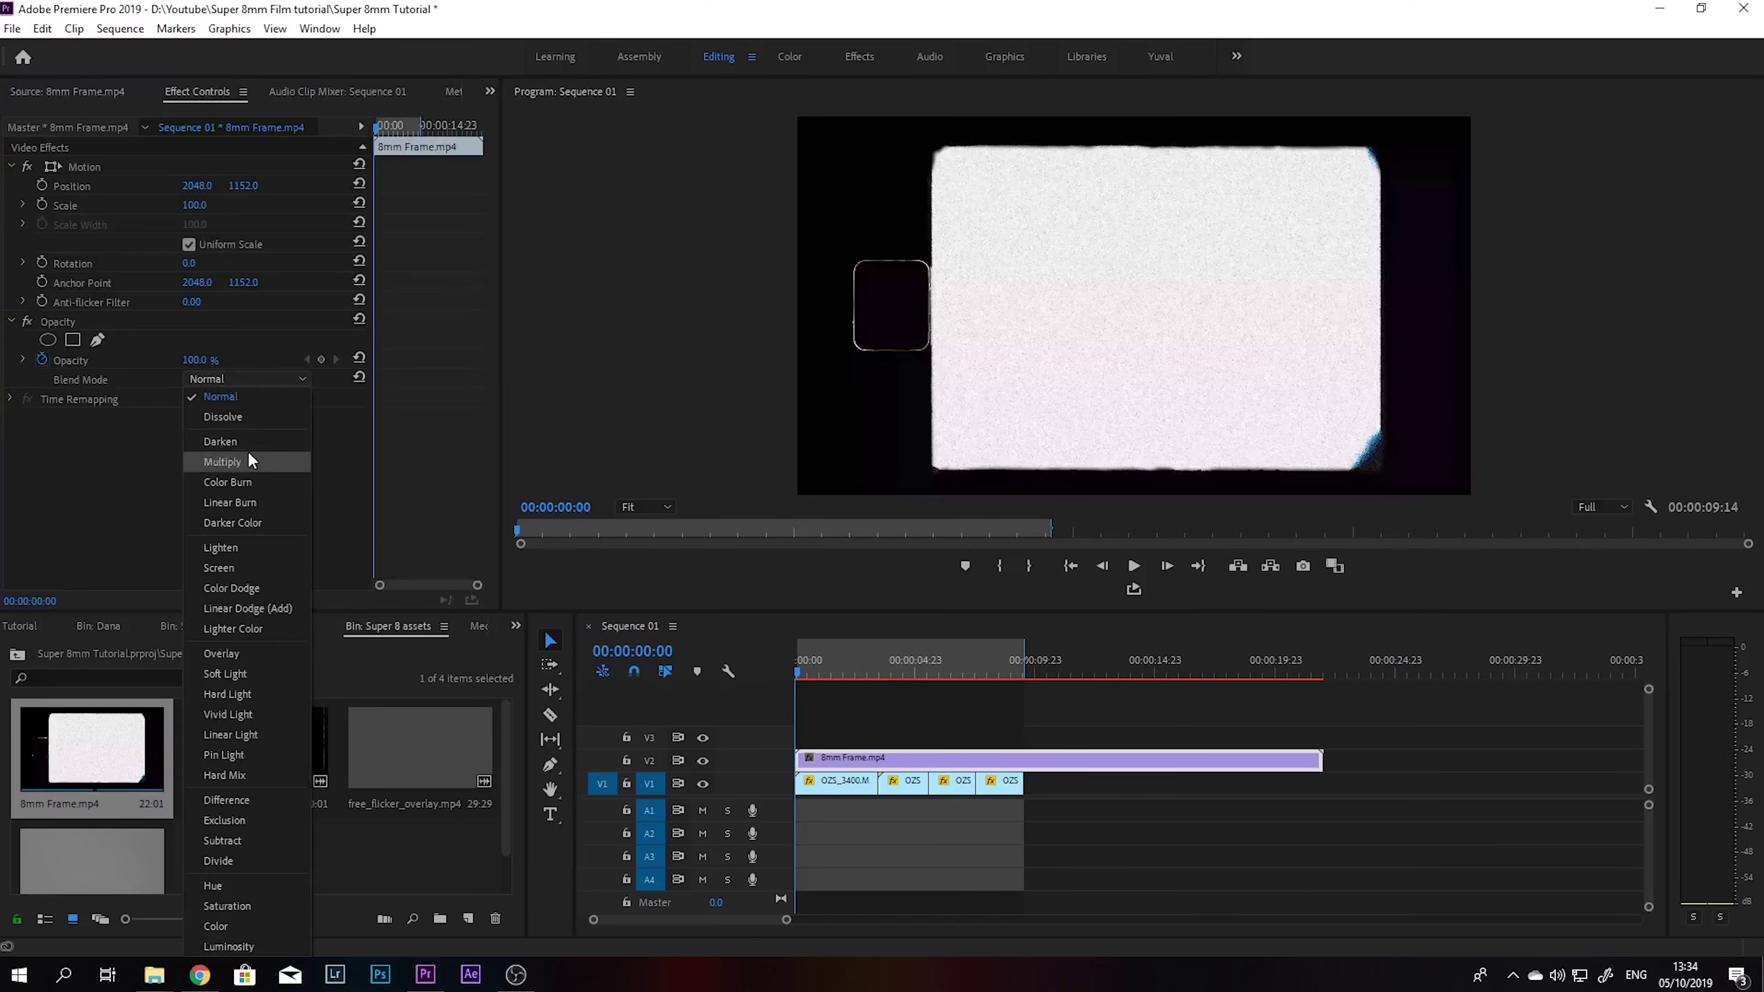
click(221, 442)
drag(809, 666, 930, 679)
key(Home)
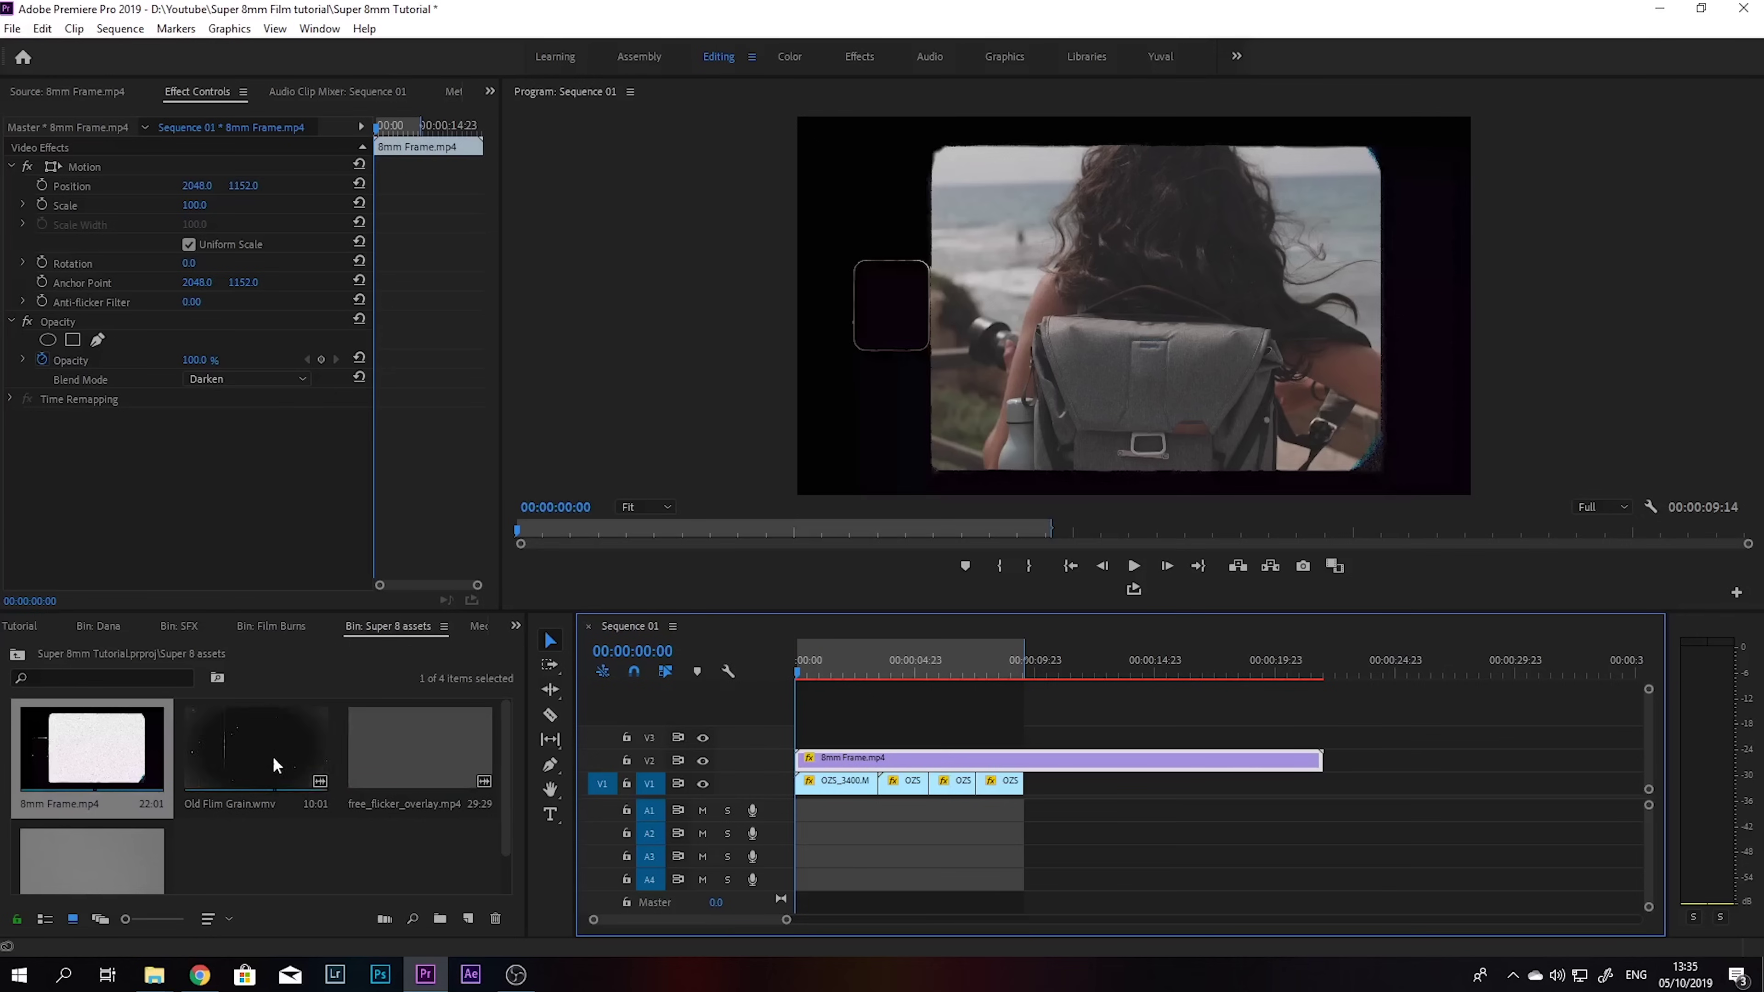
Step: Move 8mm Frame up to V3 and place Old Flim Grain.wmv on V2 beneath it
double_click(254, 765)
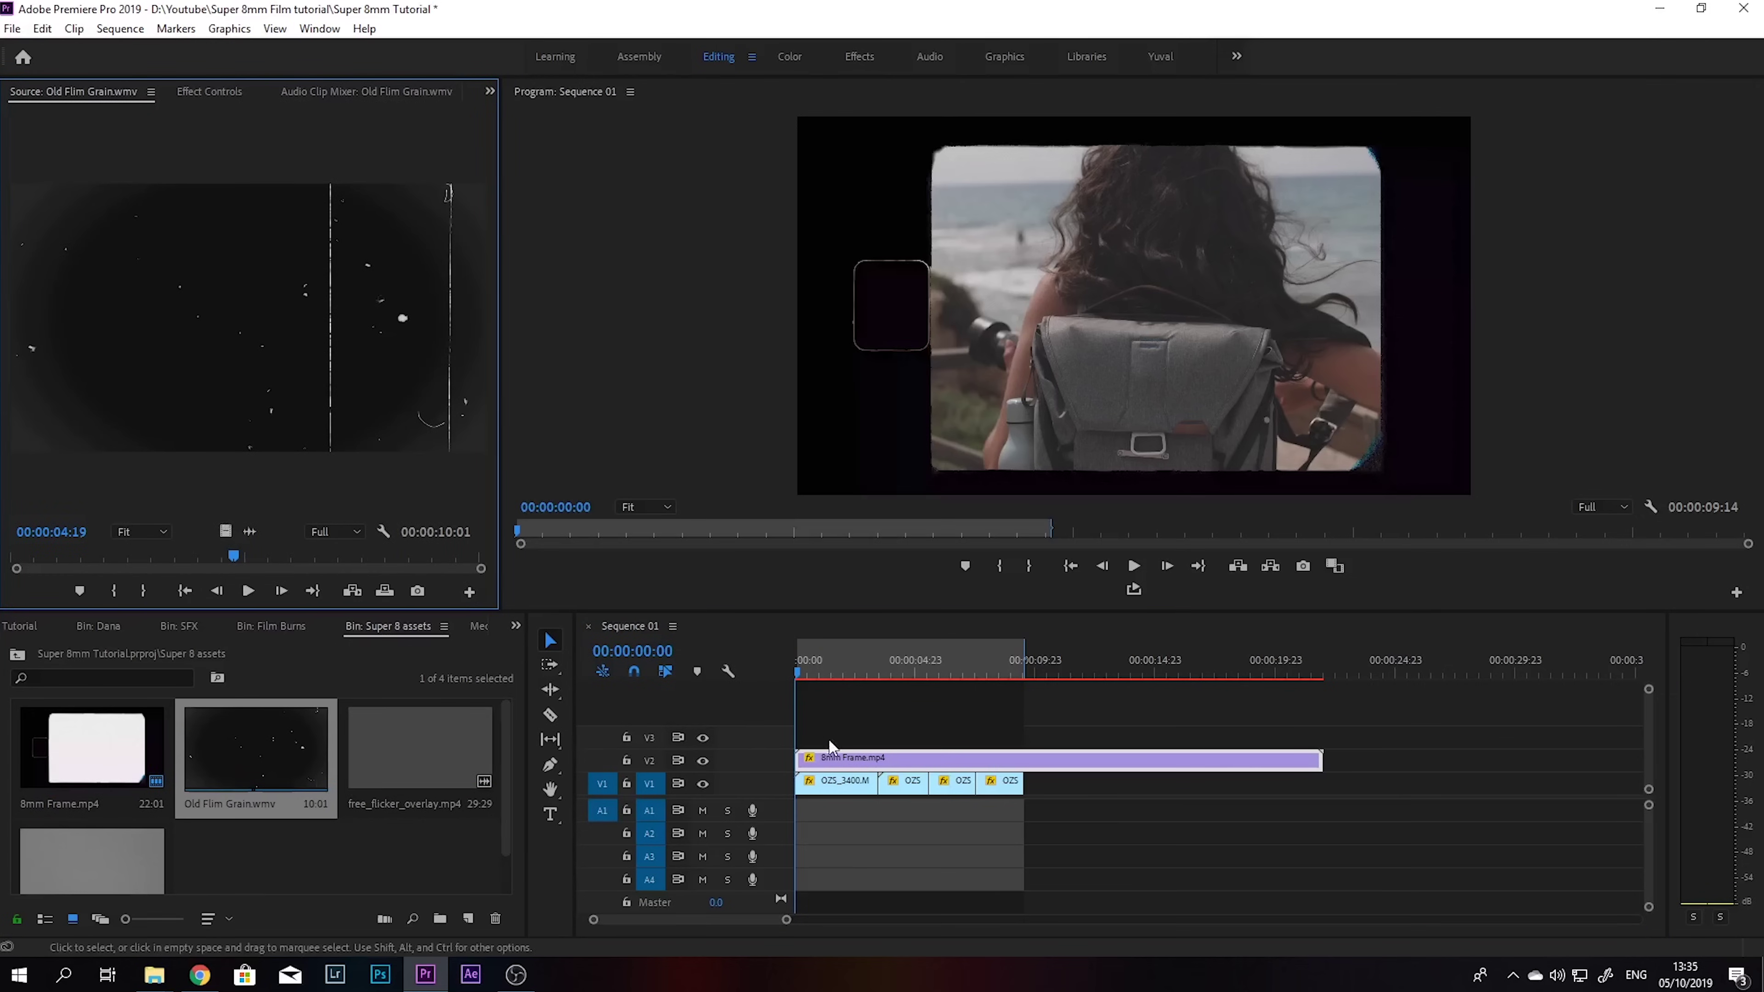
drag(837, 759, 837, 738)
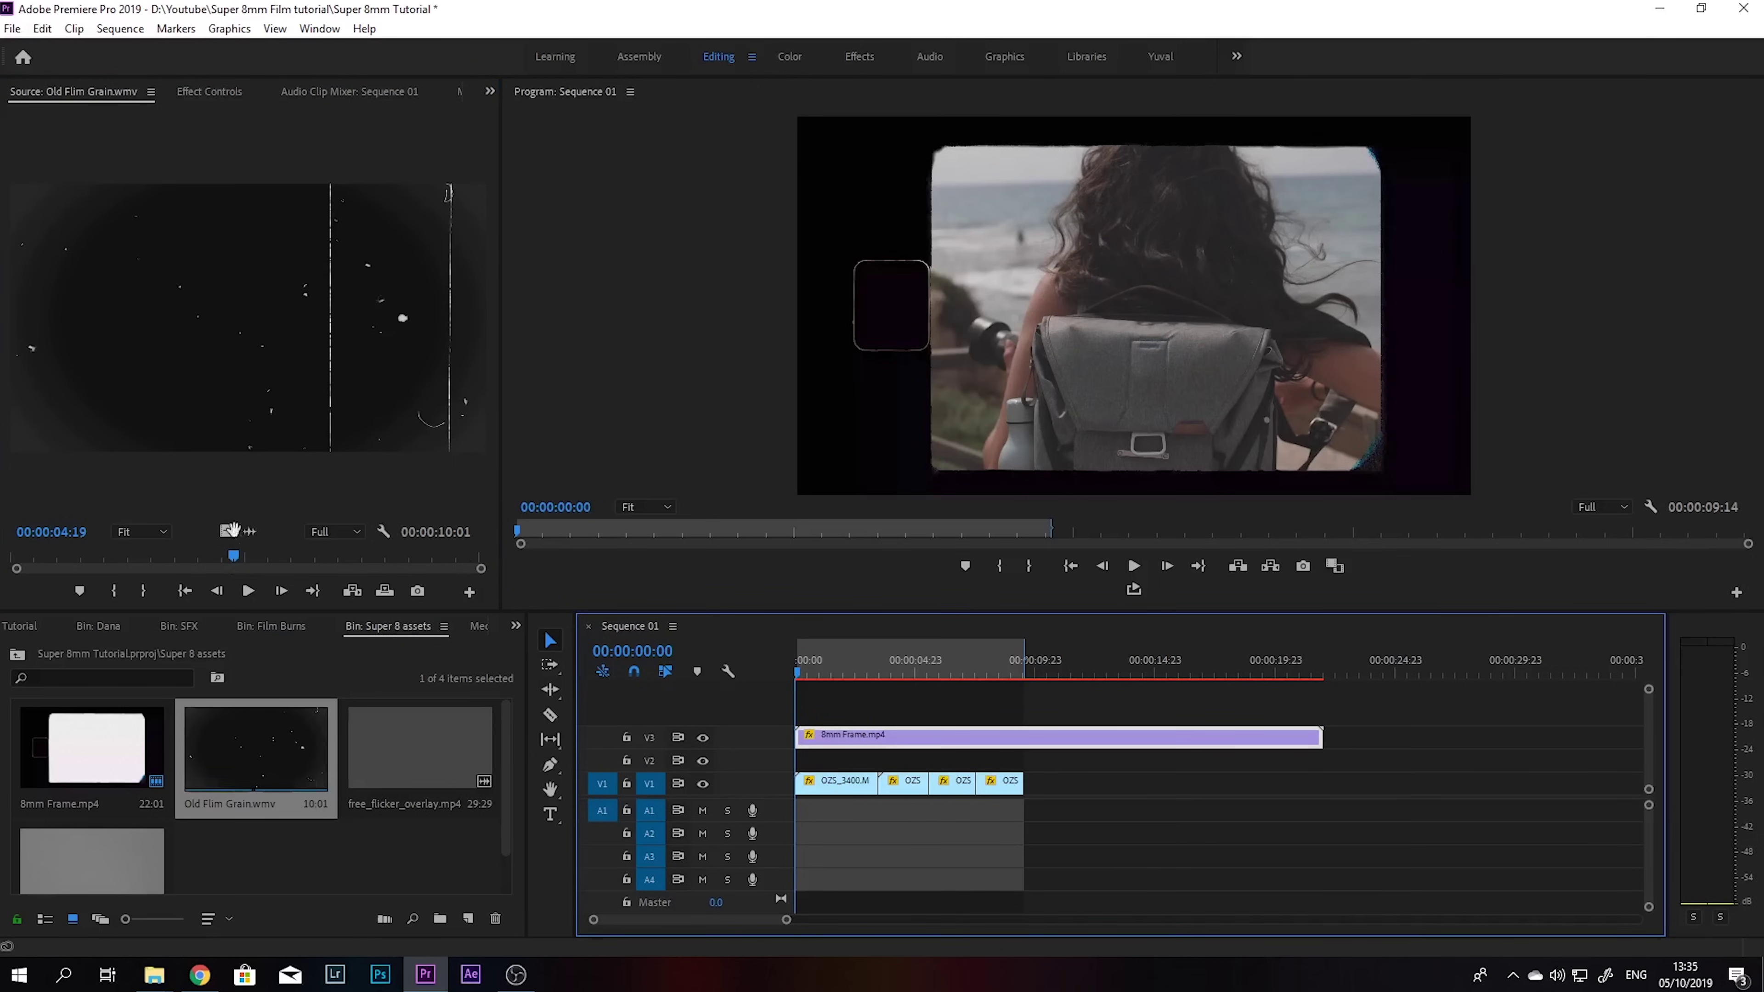
drag(231, 530, 800, 765)
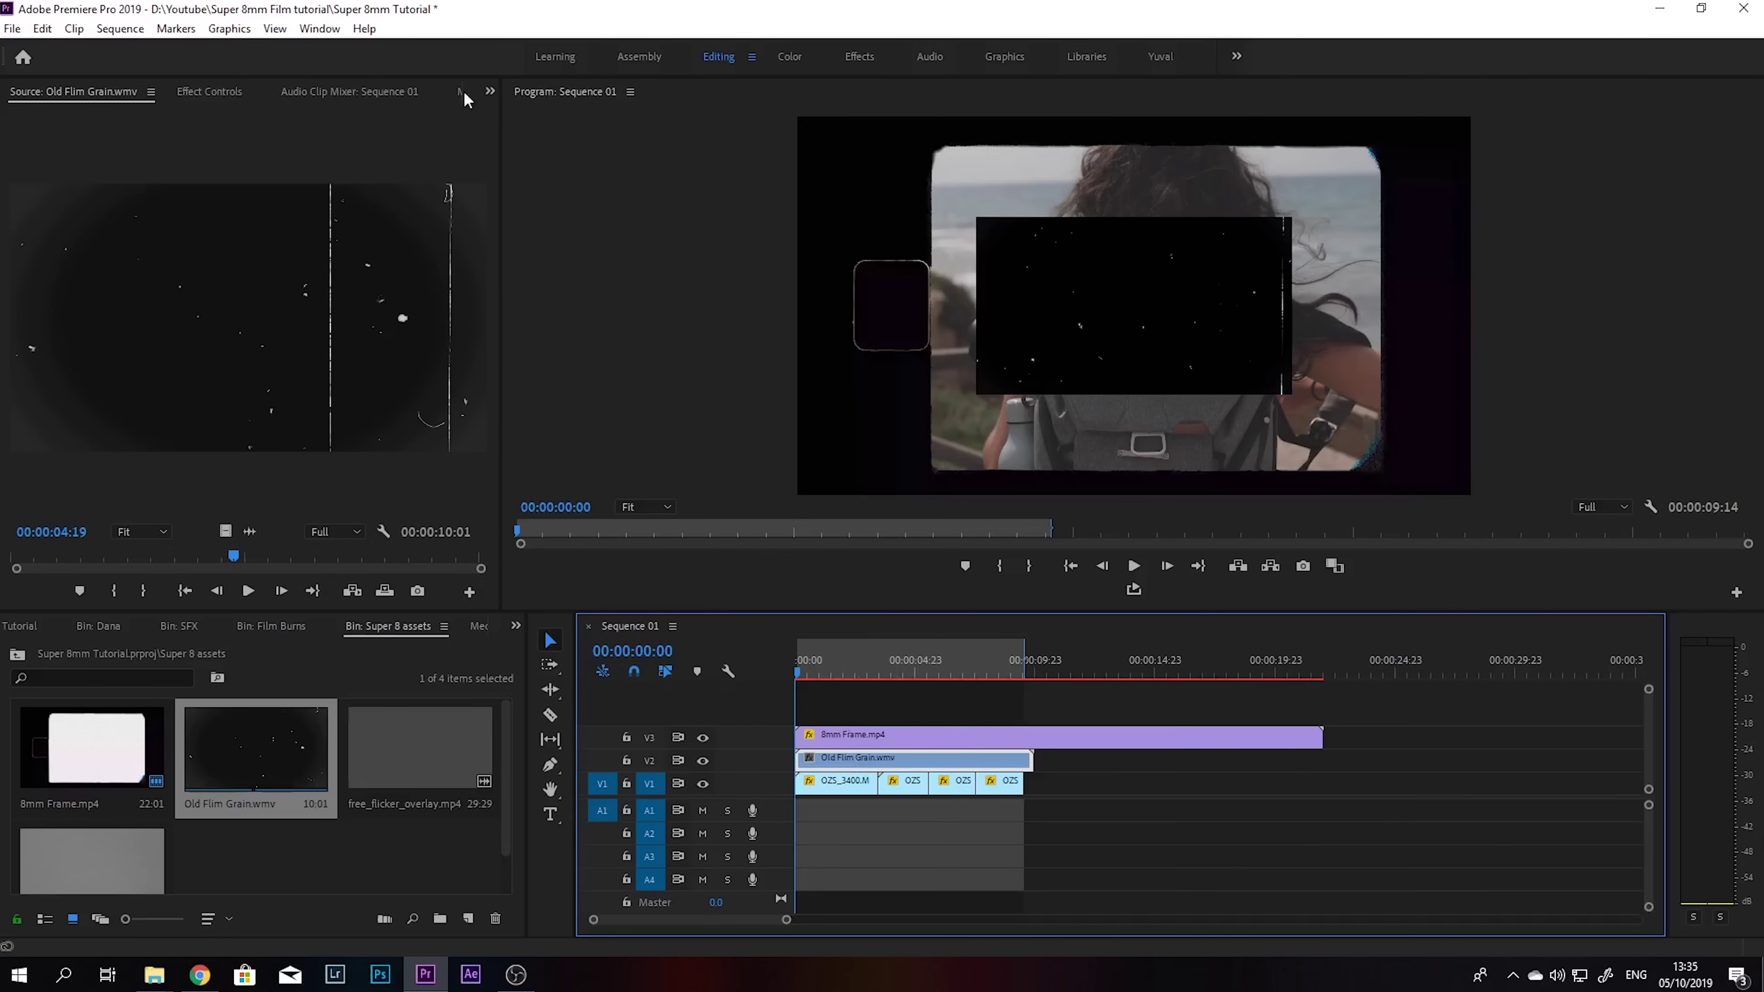
Step: Scale the grain clip to 190 and blend it with Screen
click(210, 93)
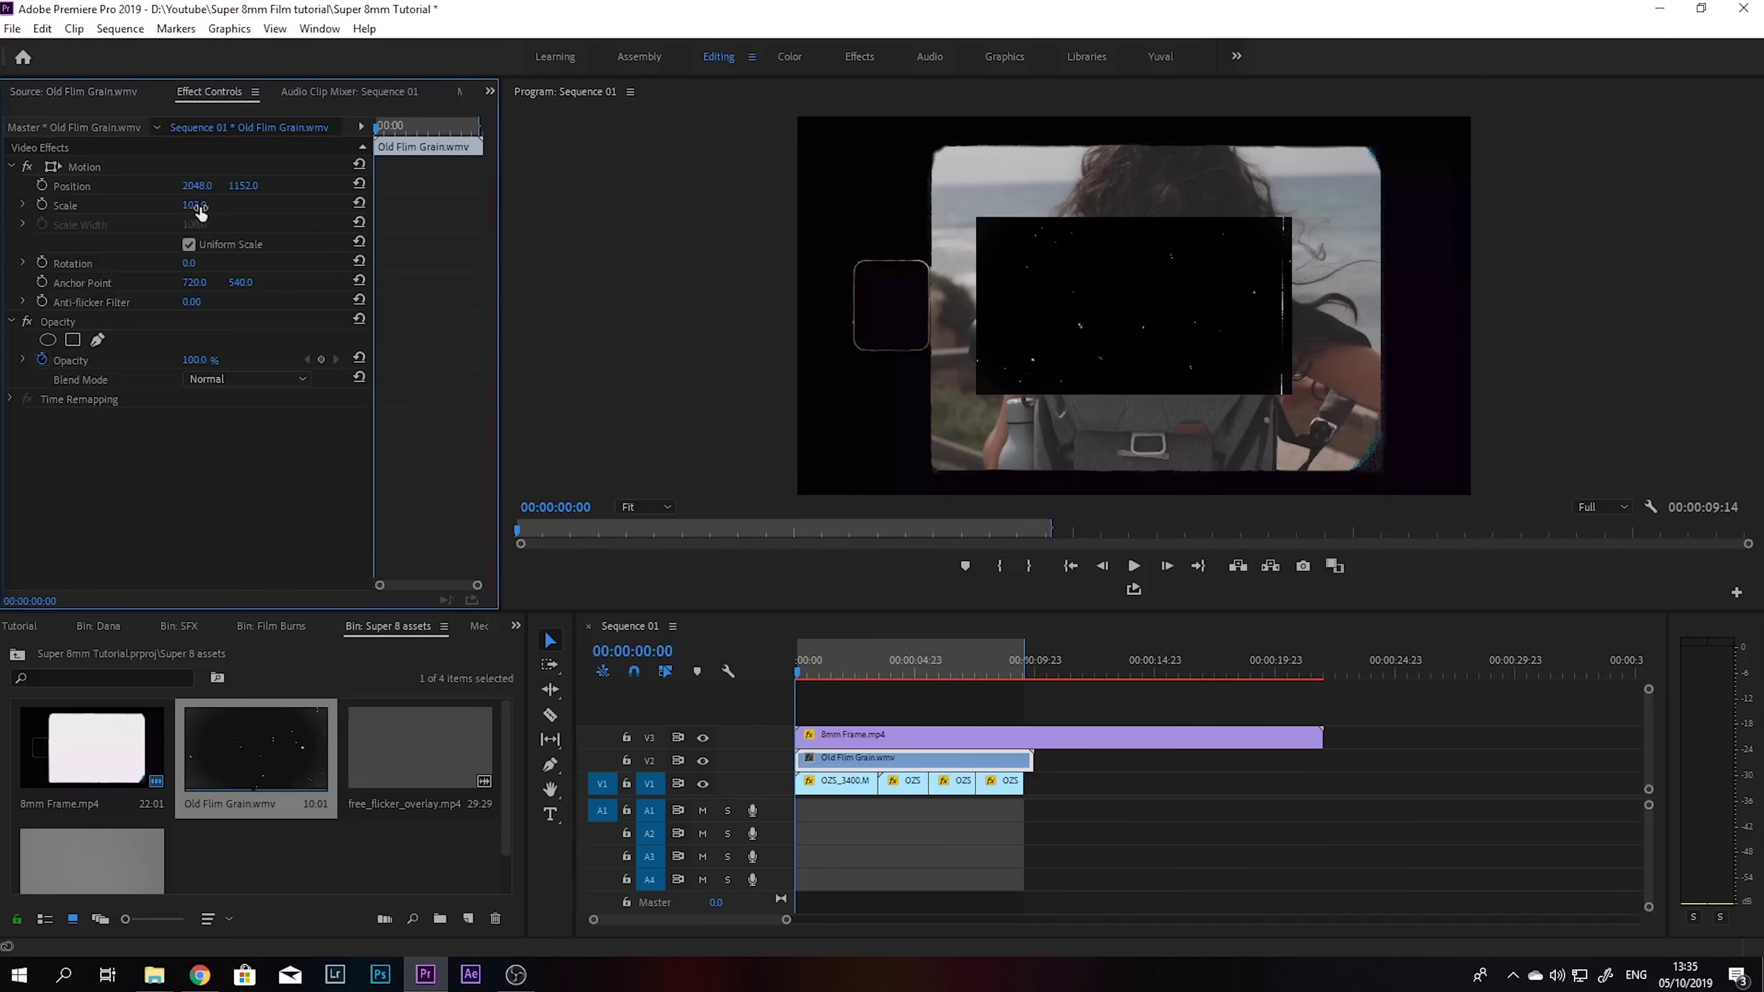
drag(200, 210, 280, 210)
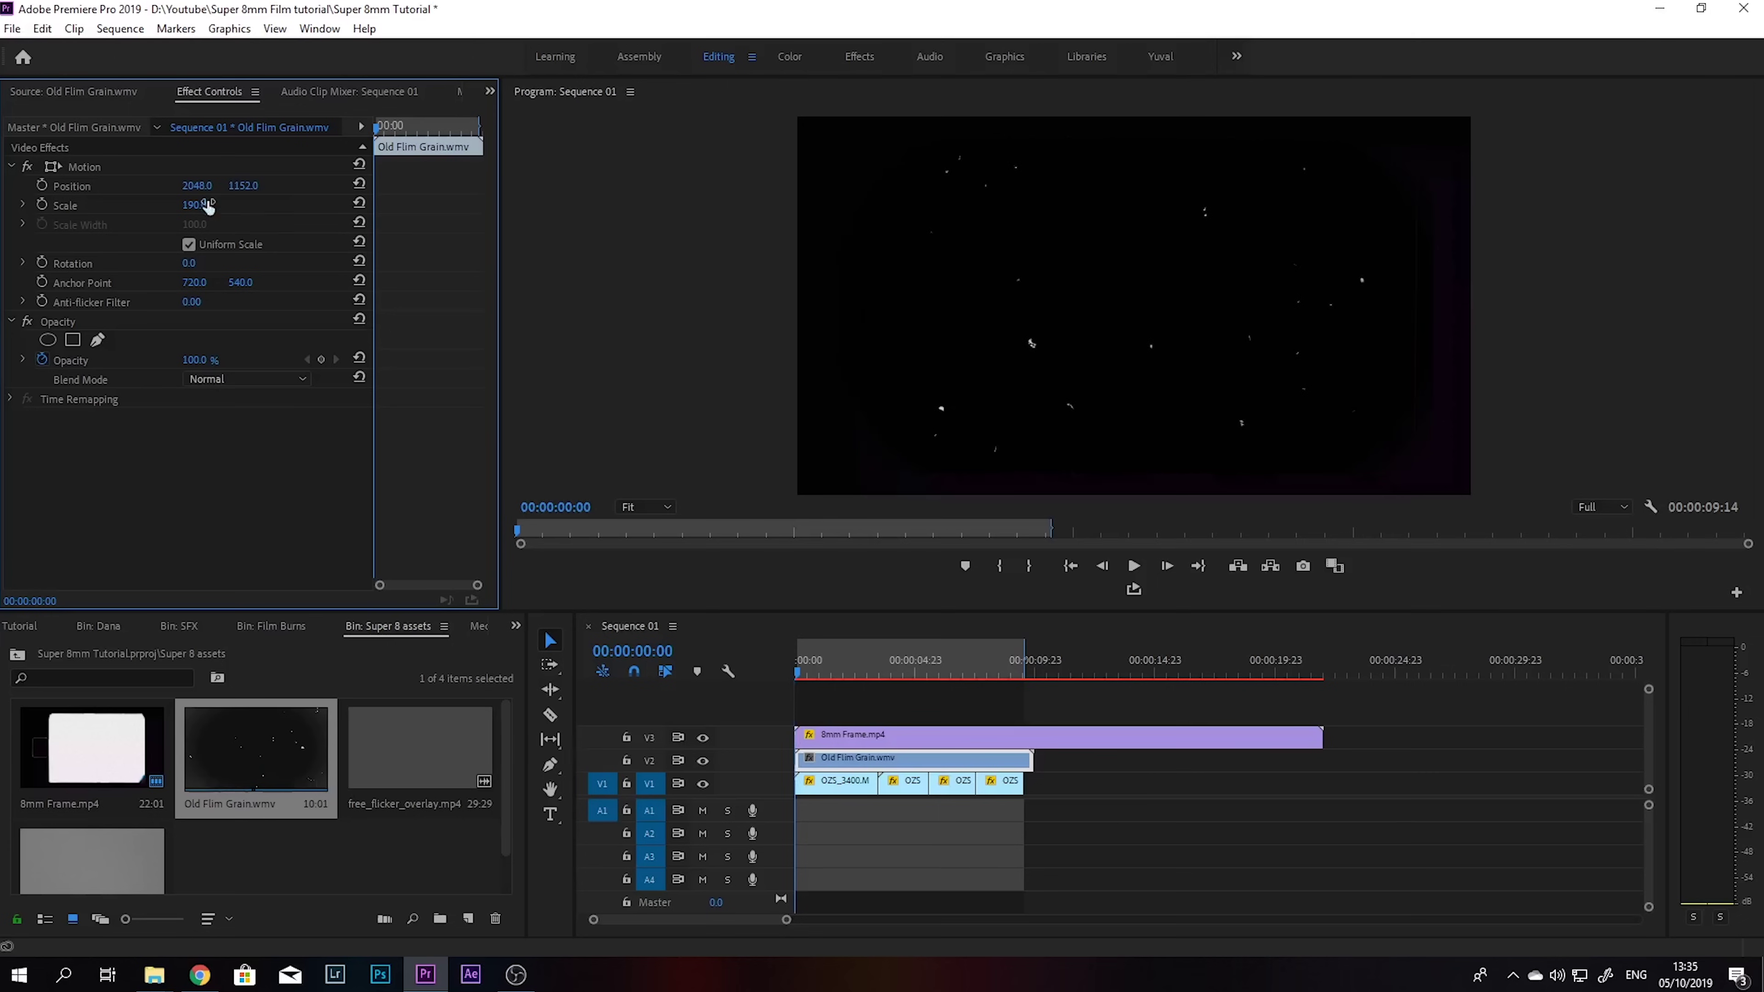
click(244, 382)
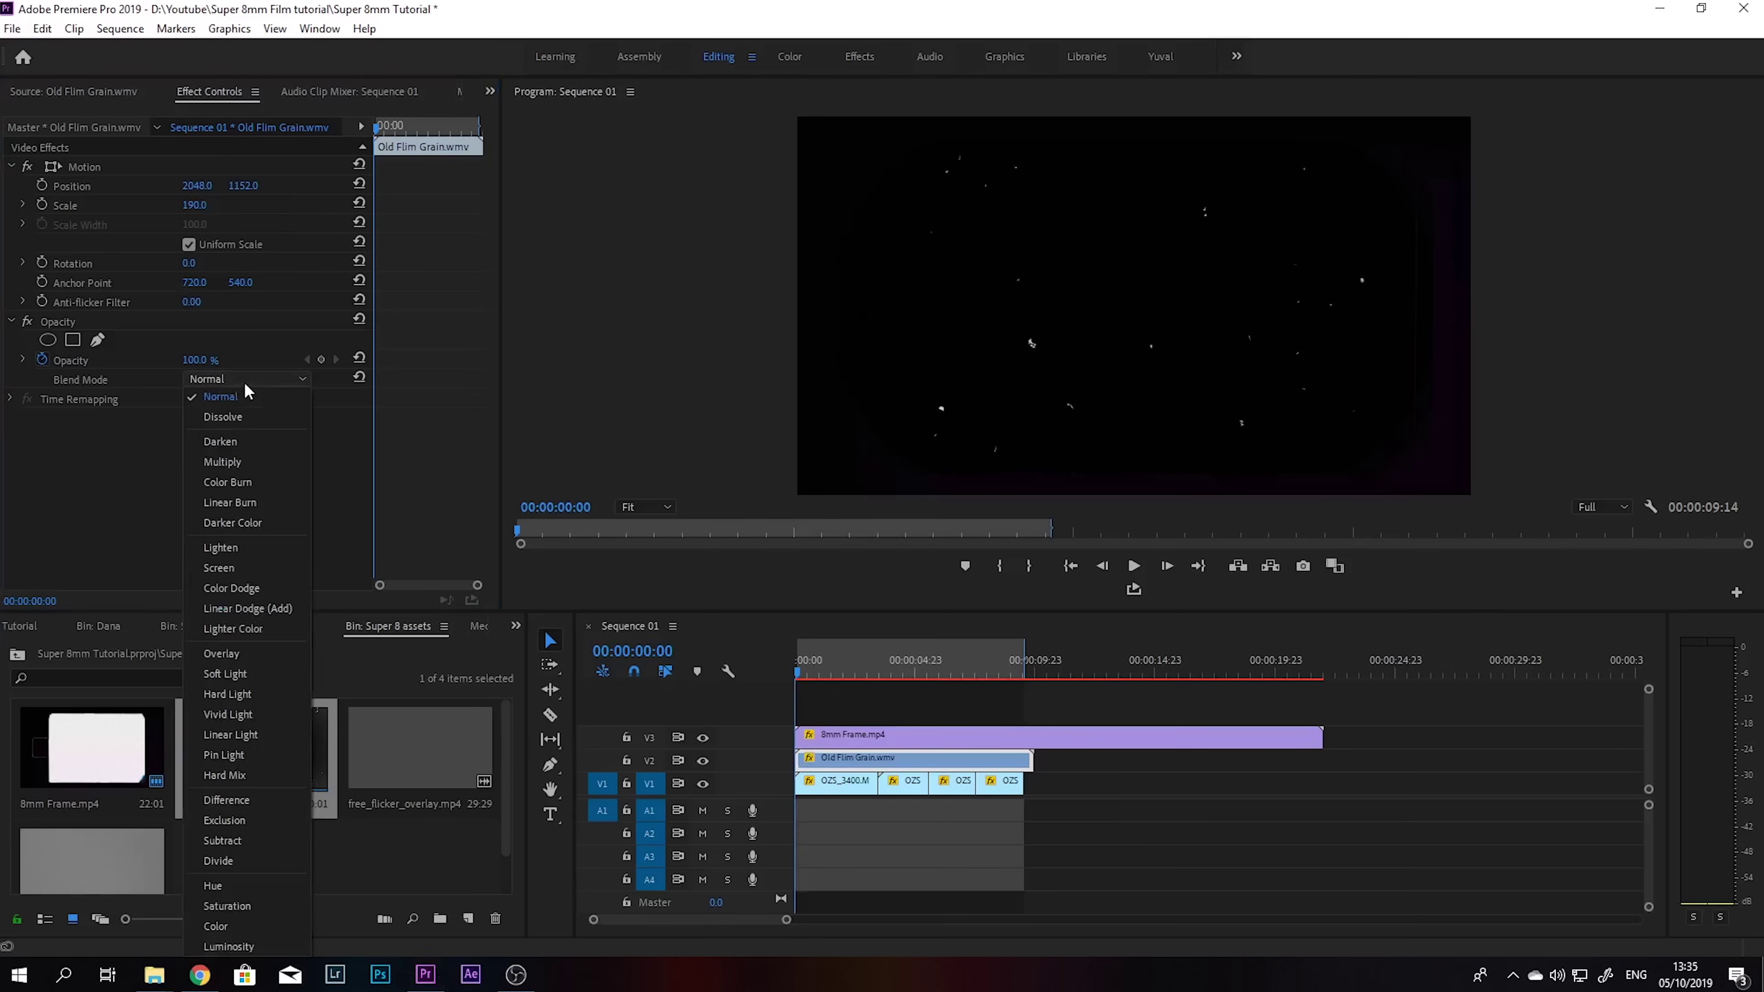
click(231, 568)
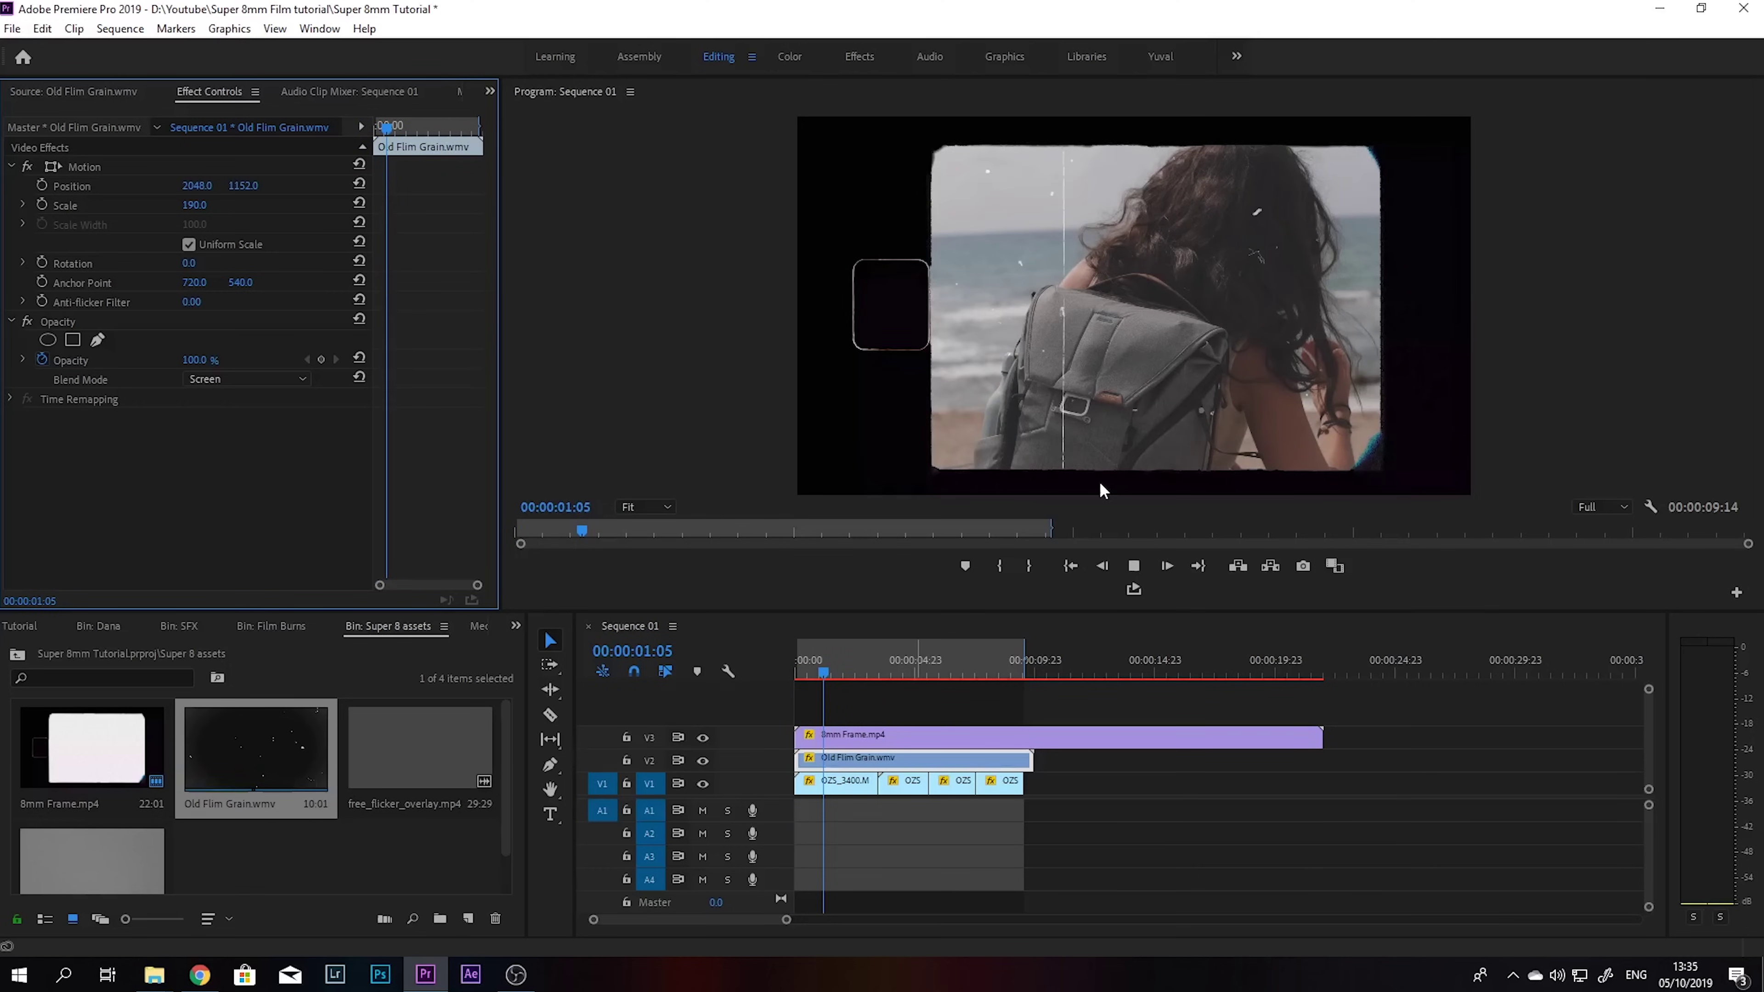
drag(900, 665, 833, 672)
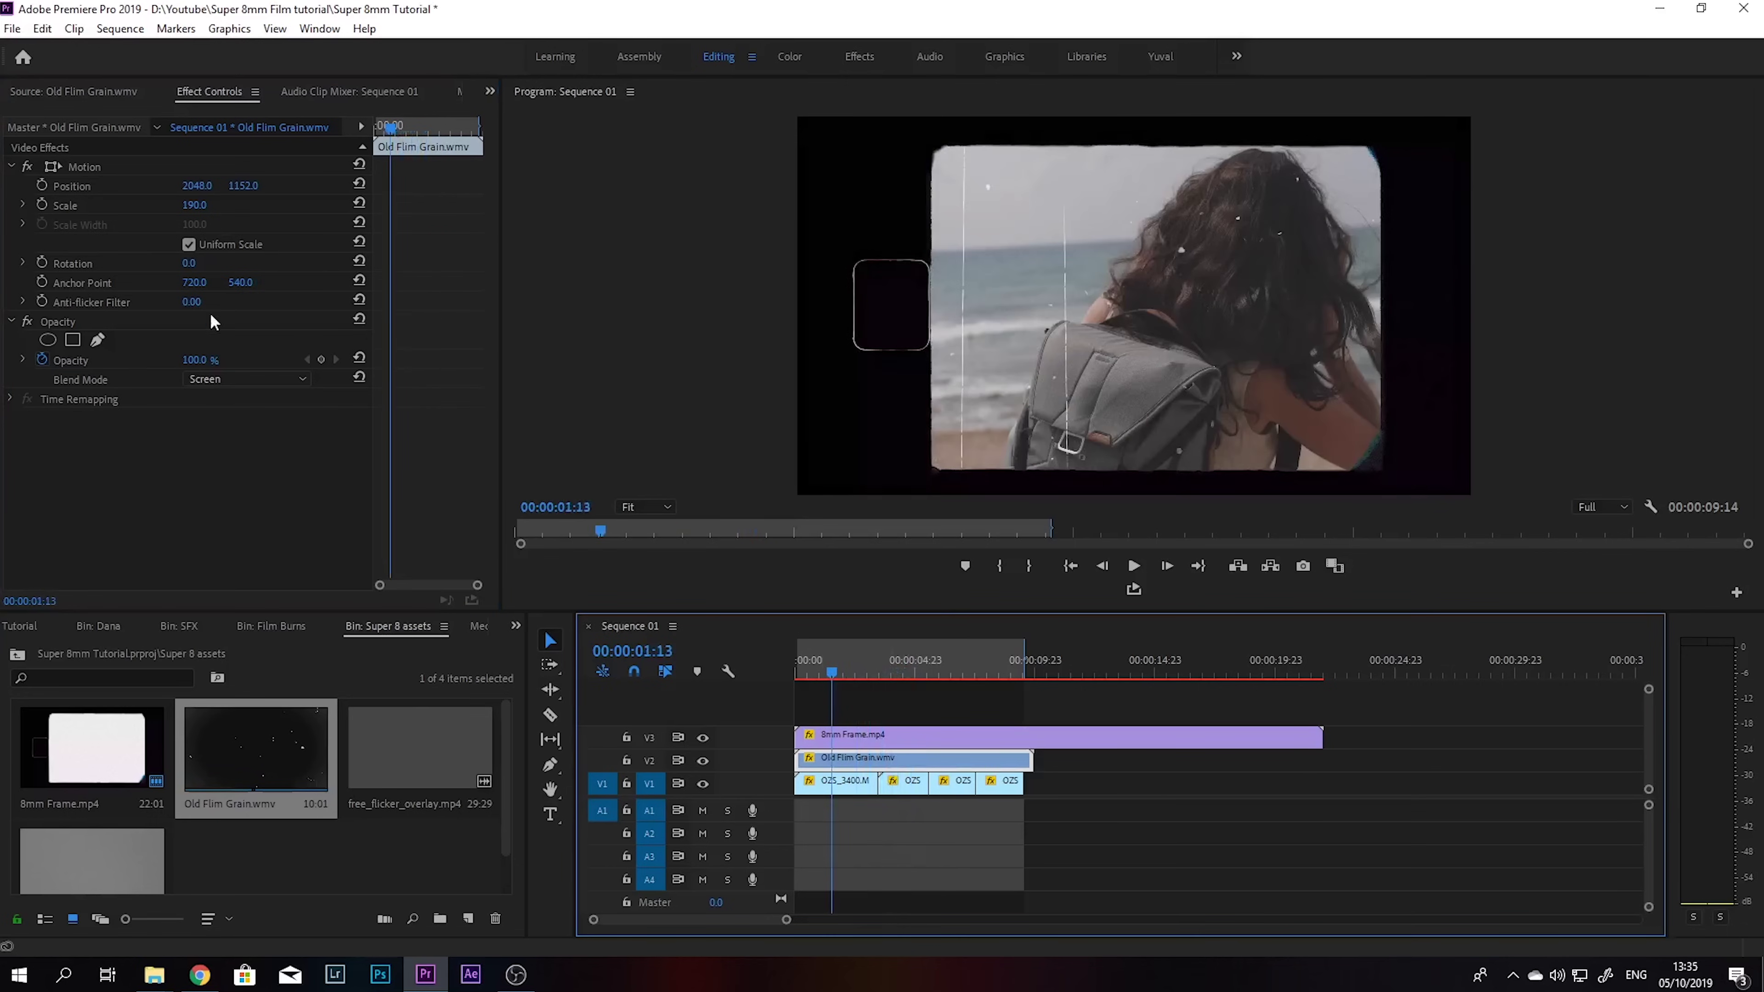
Step: Set the grain clip's opacity to a fixed 50% and save the project
click(42, 360)
click(202, 362)
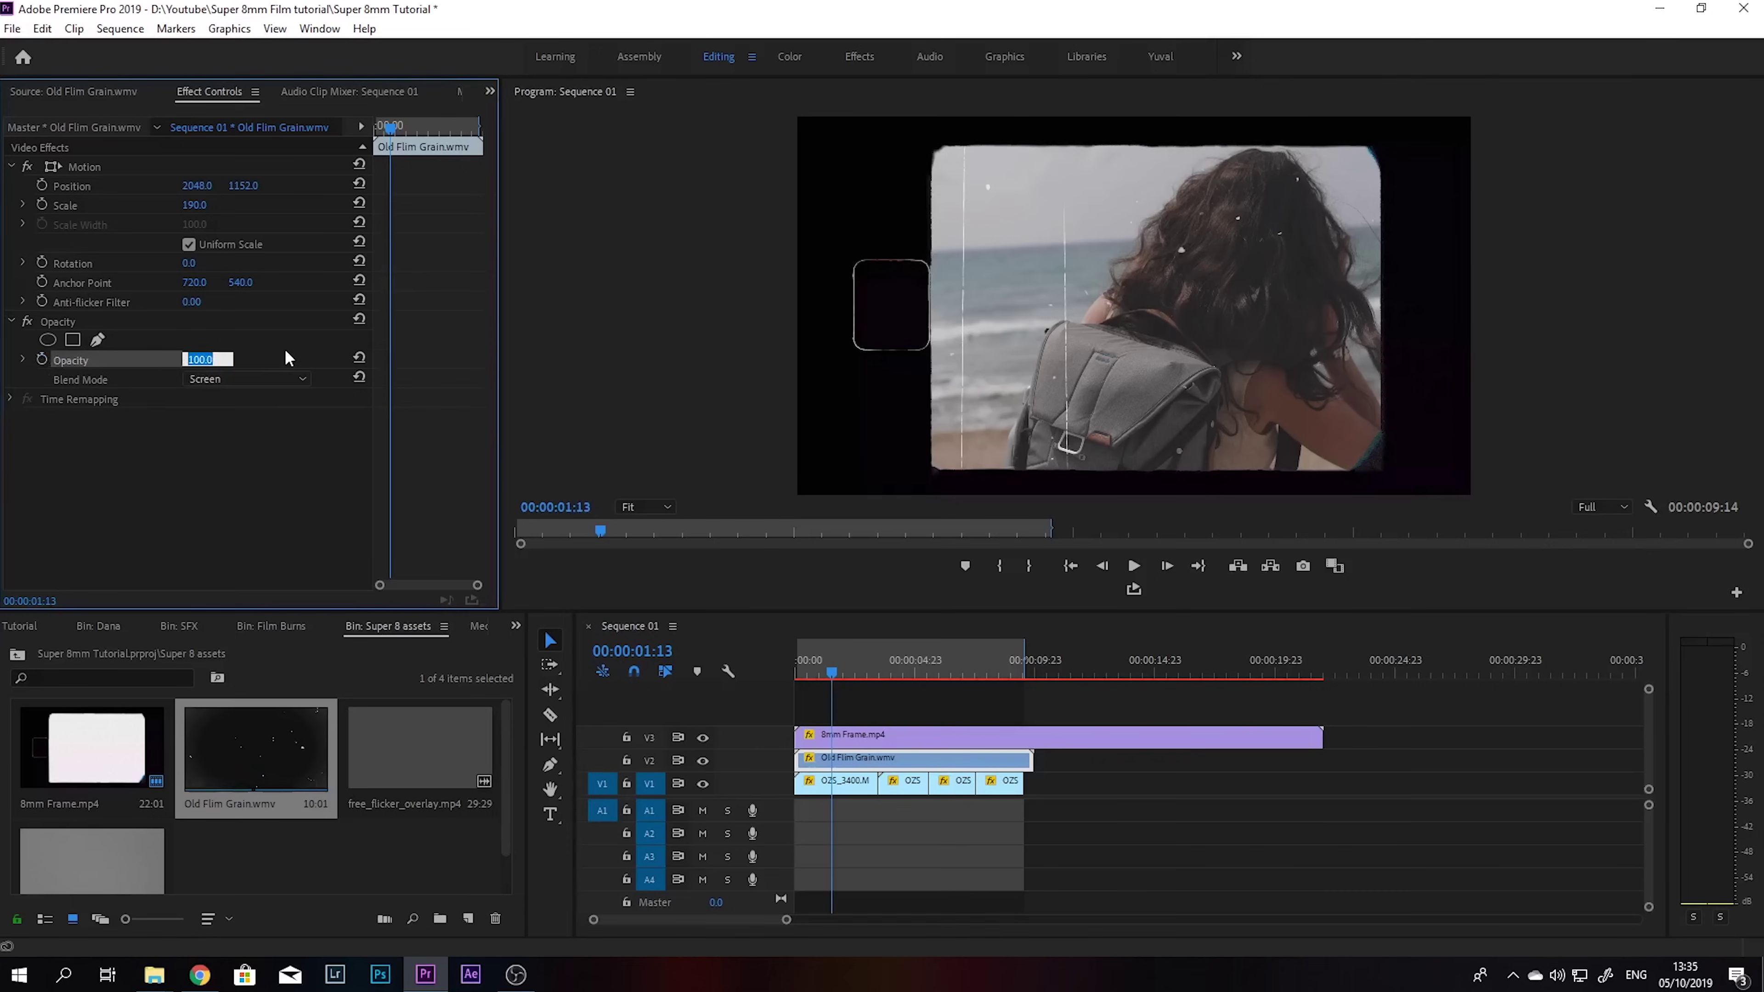
text(7)
text(0)
key(Return)
click(205, 360)
text(50)
key(Return)
click(902, 676)
key(Home)
key(ctrl+s)
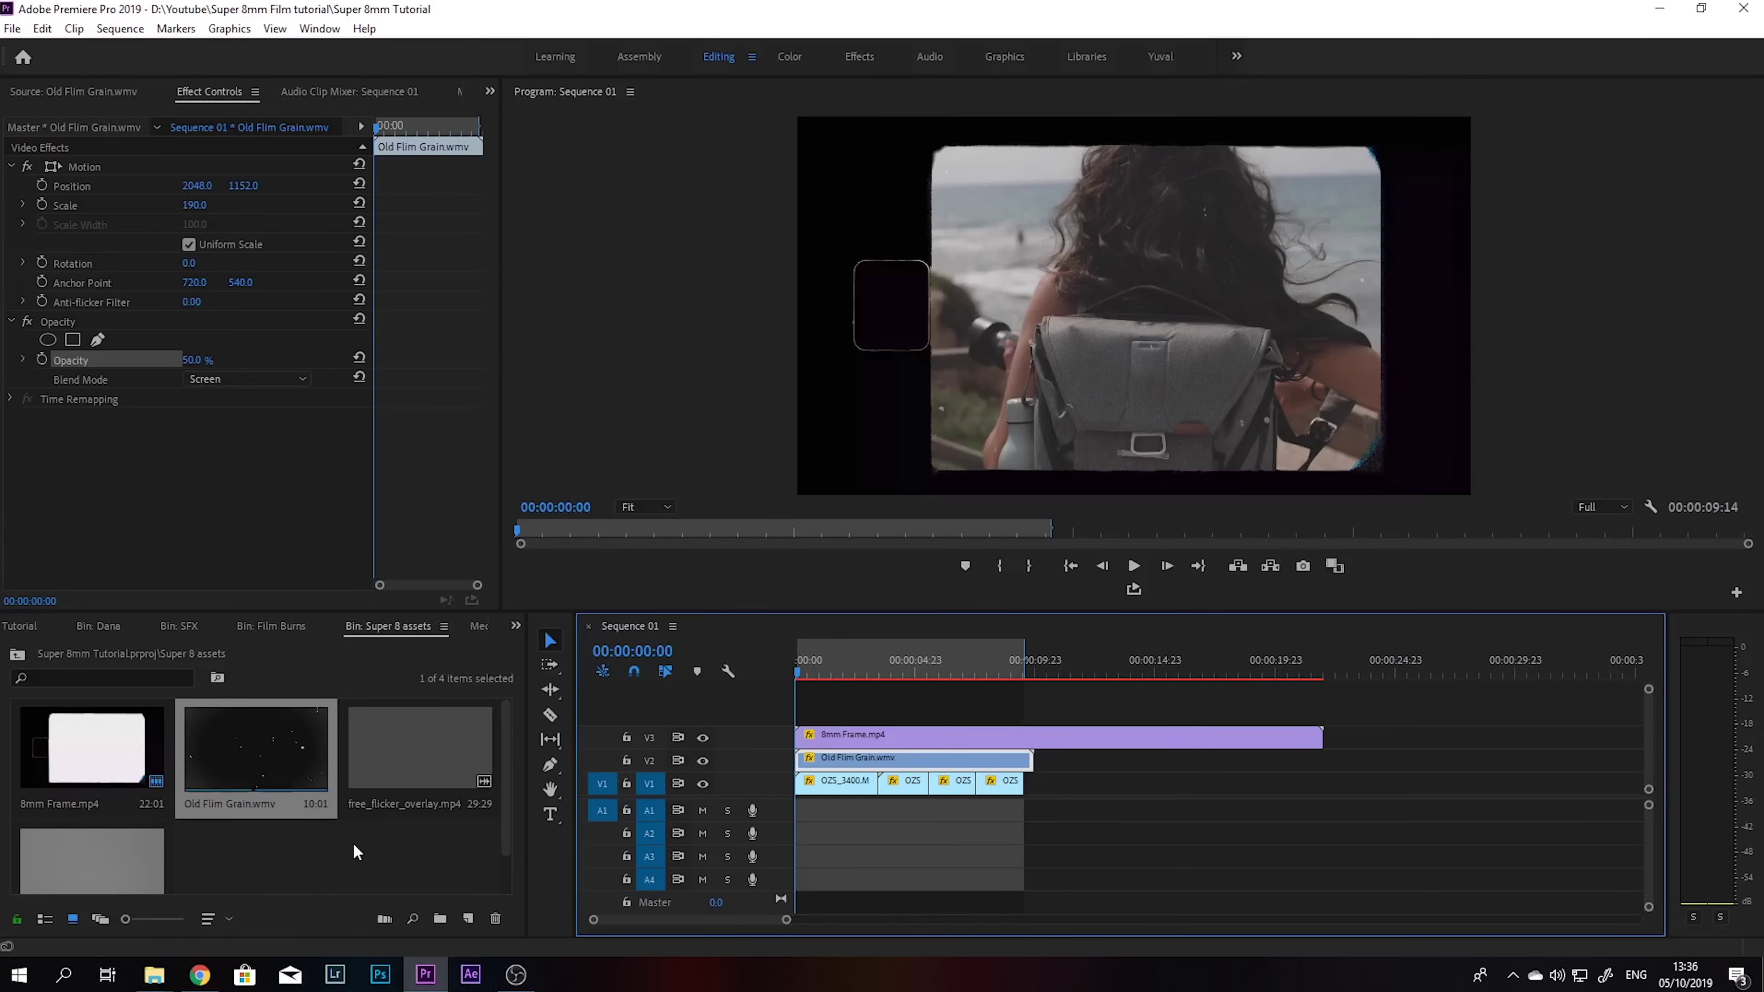
Step: Move 8mm Frame up to V4 and place free_flicker_overlay.mp4 on V3 beneath it
double_click(410, 761)
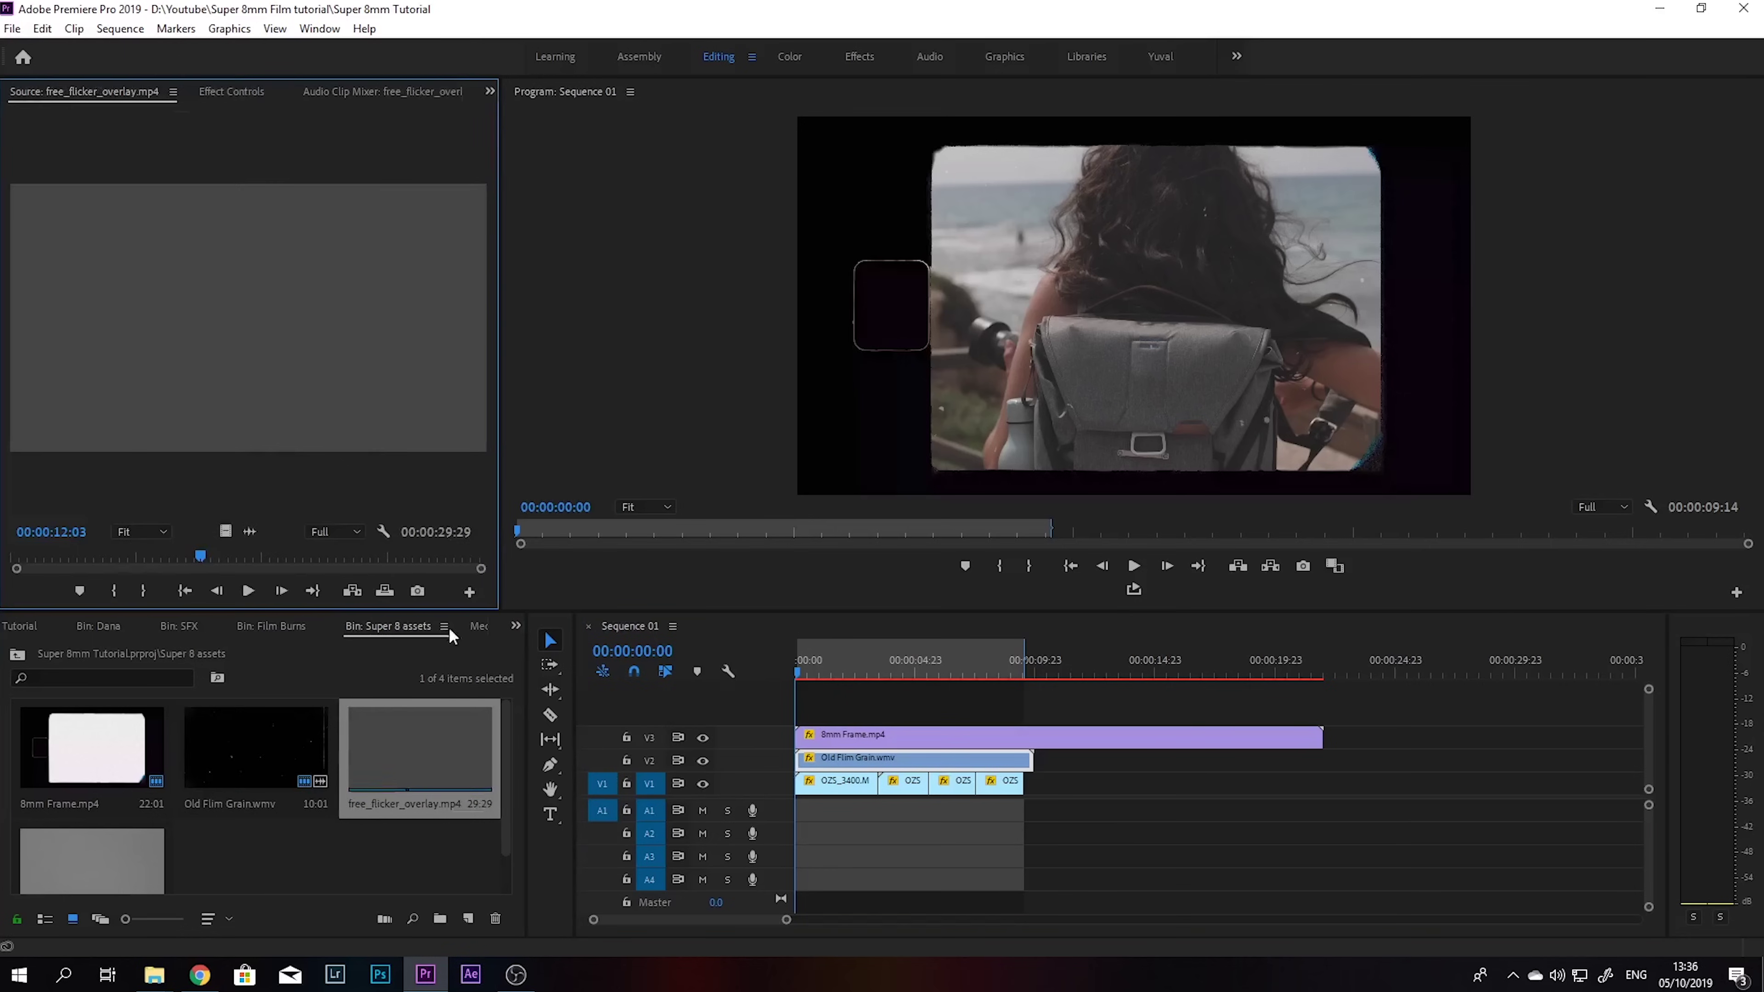
drag(200, 566, 44, 575)
click(881, 772)
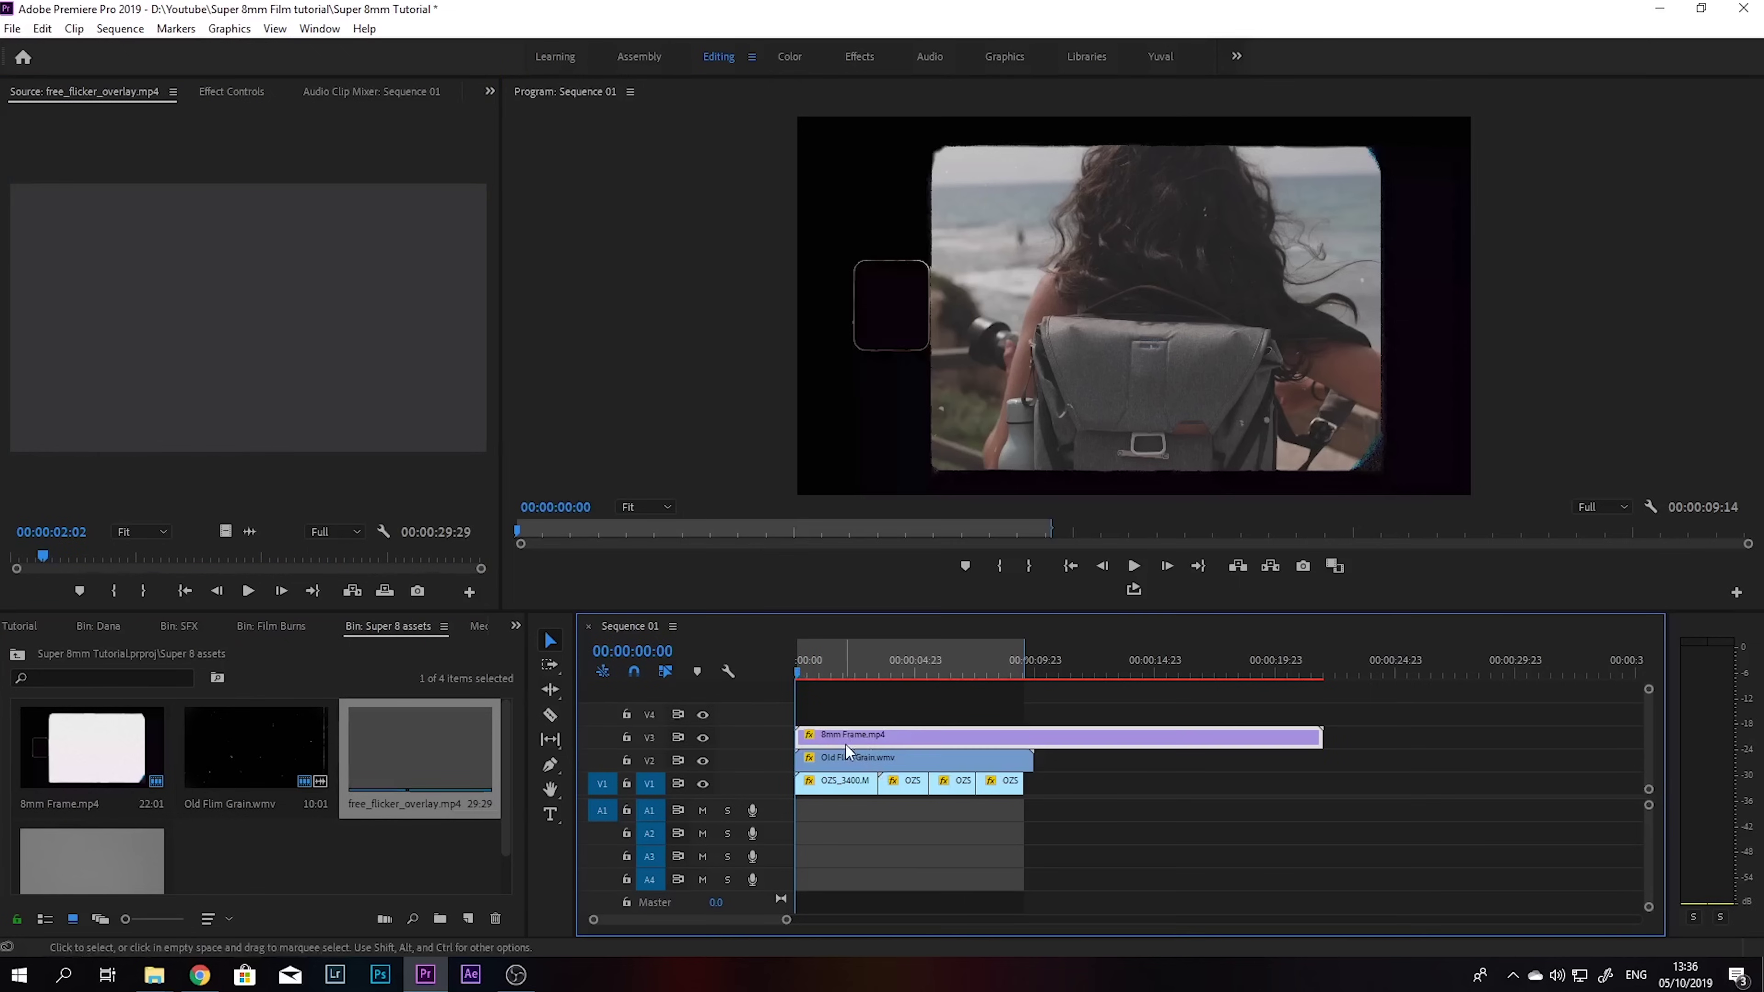
drag(846, 742, 847, 717)
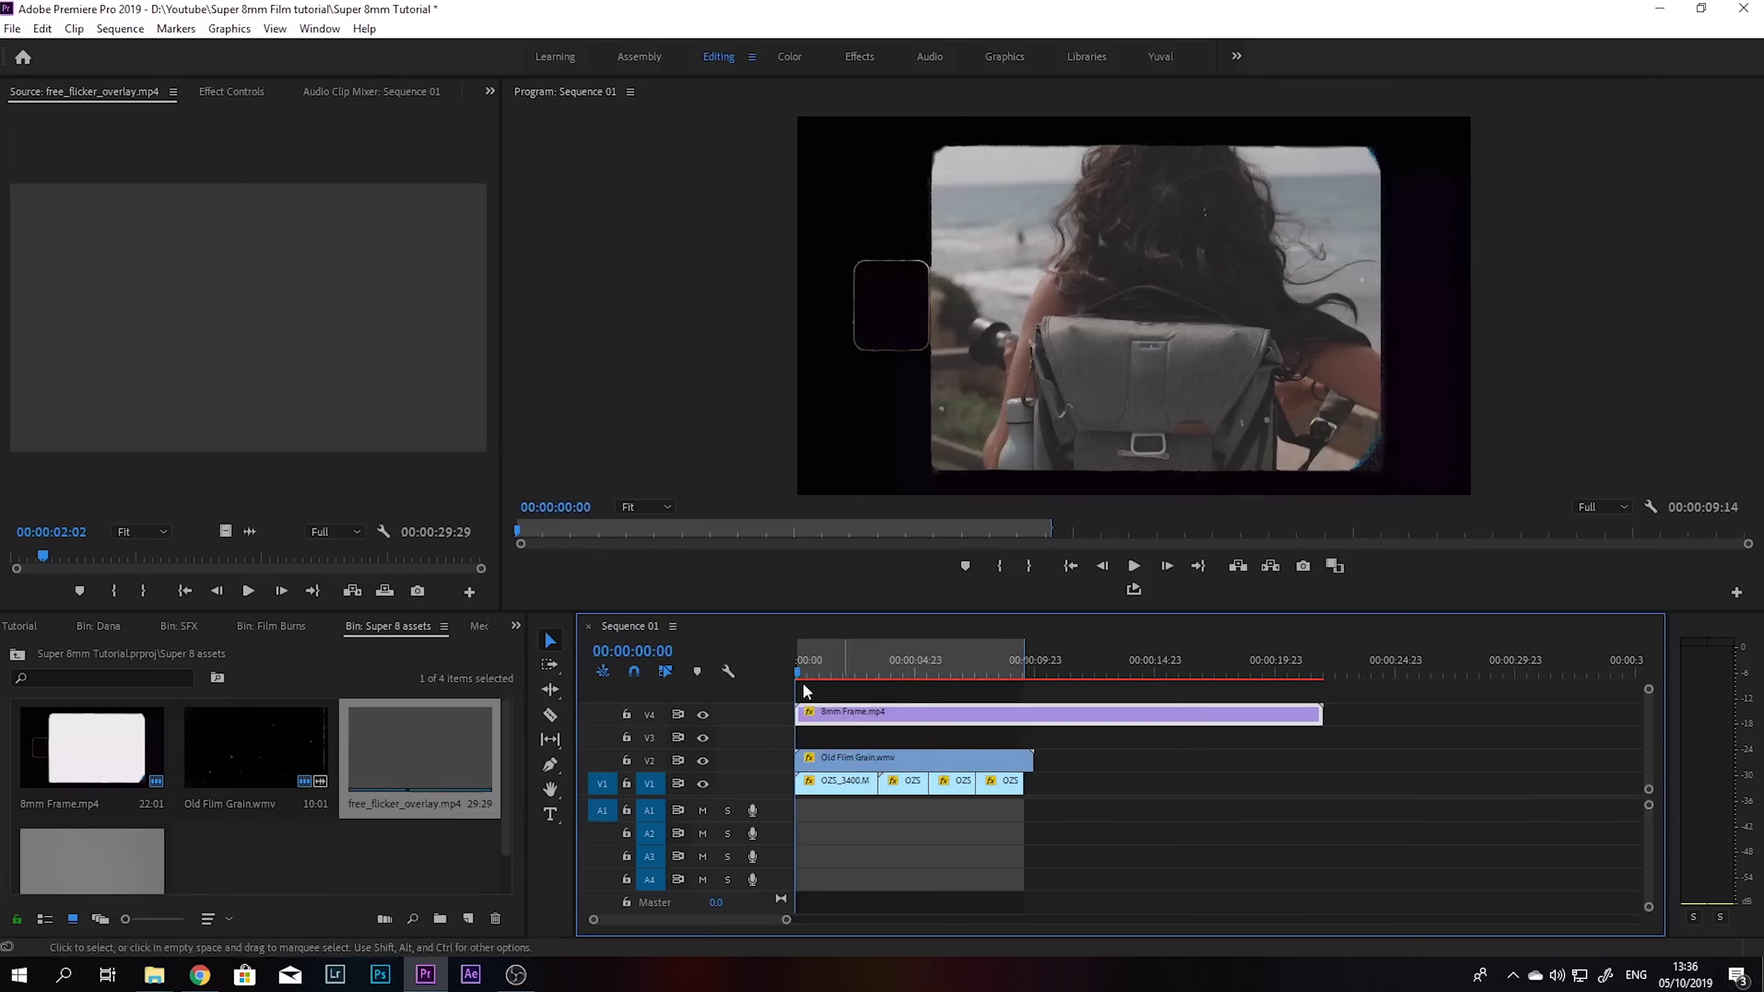
drag(225, 532, 836, 748)
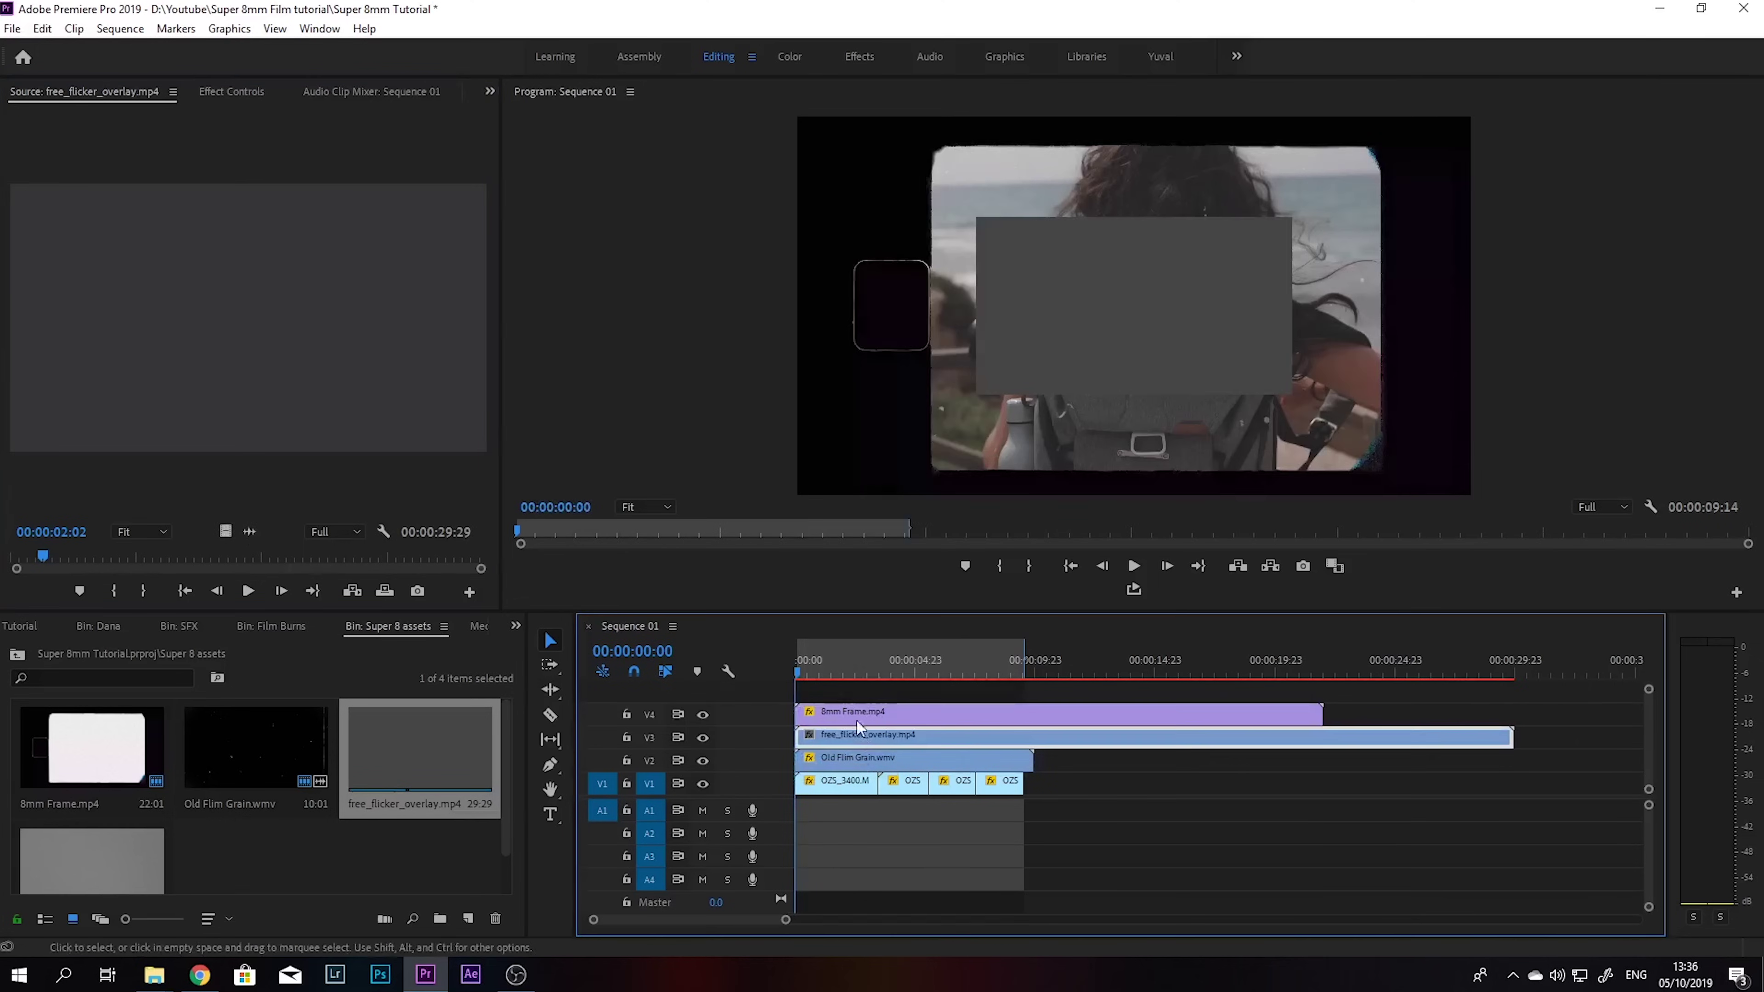
Step: Scale the flicker overlay to 198 and blend it with Soft Light
click(234, 93)
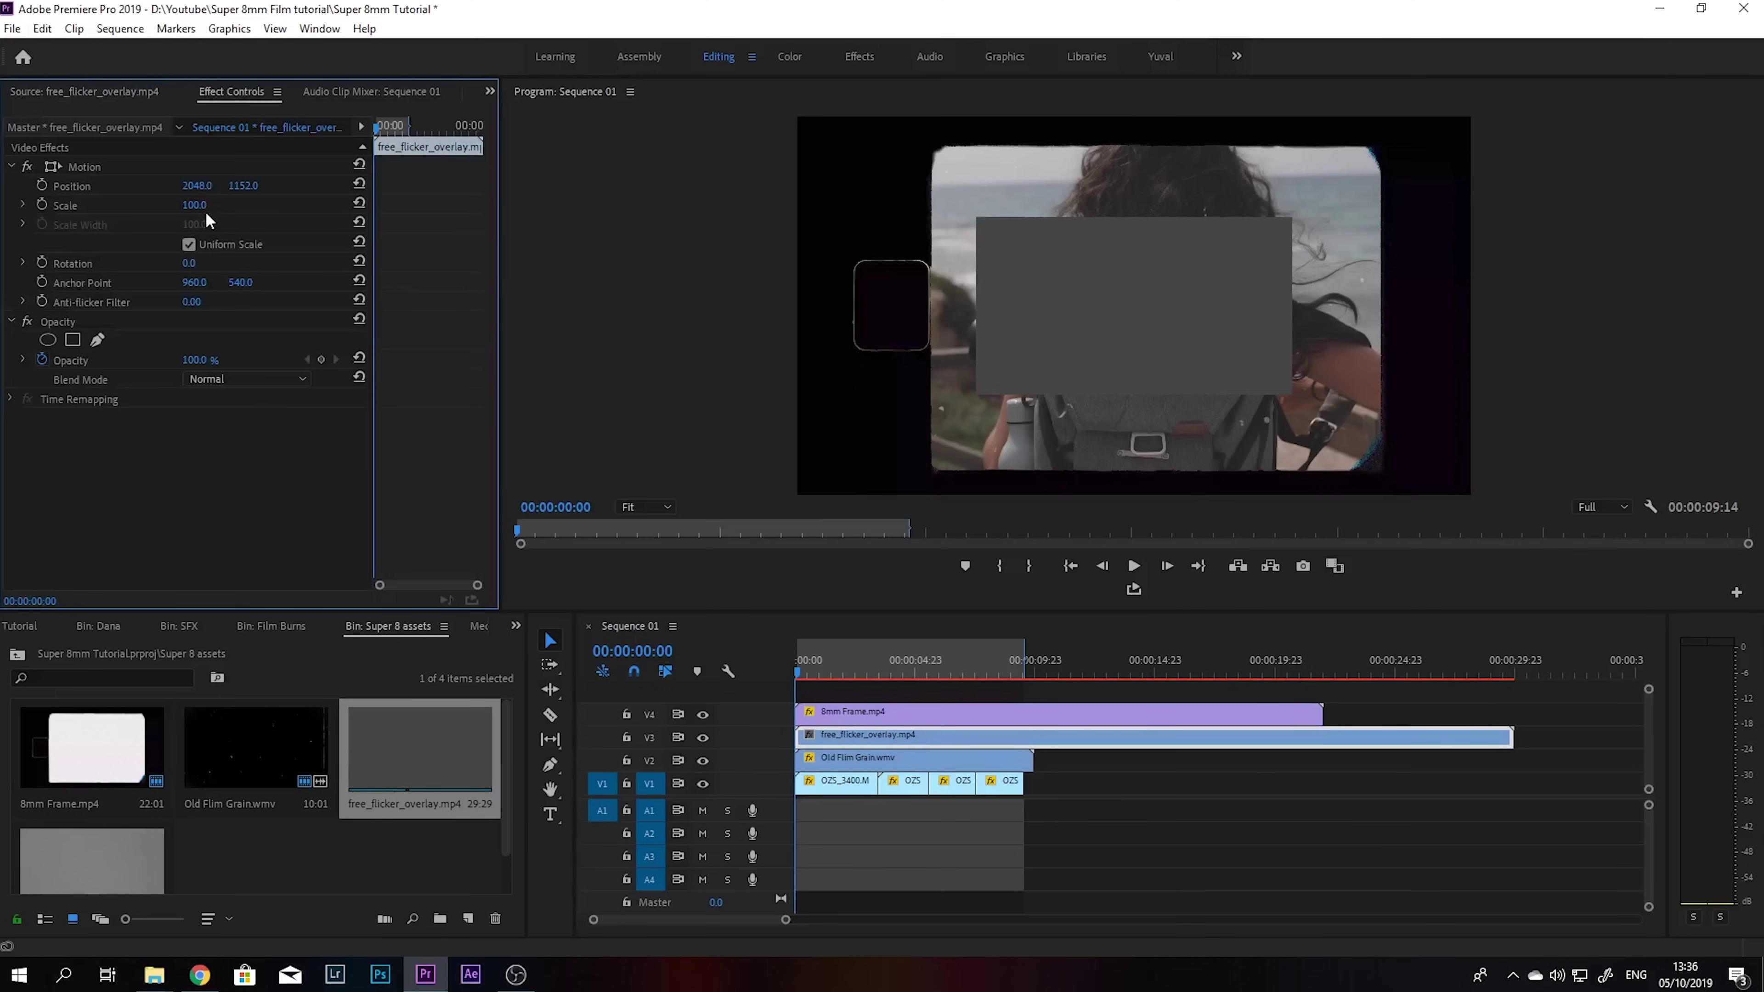
mouse_move(213, 207)
mouse_down()
mouse_move(283, 203)
mouse_move(207, 207)
mouse_up()
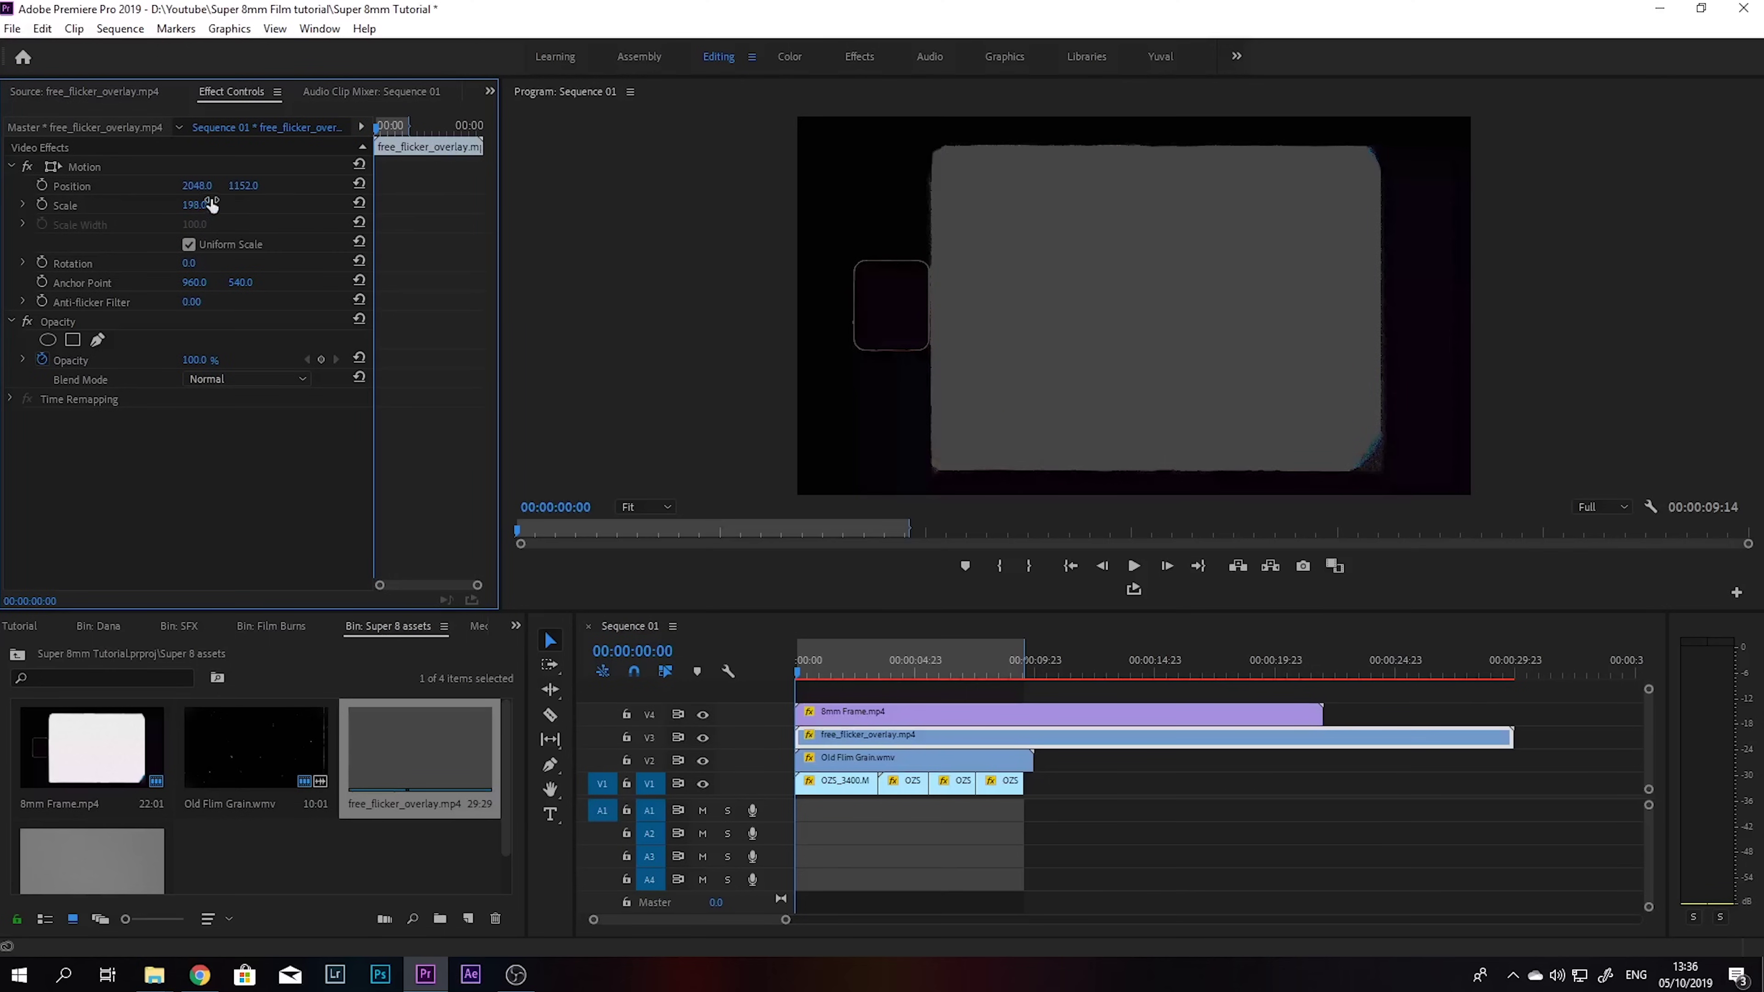
click(244, 379)
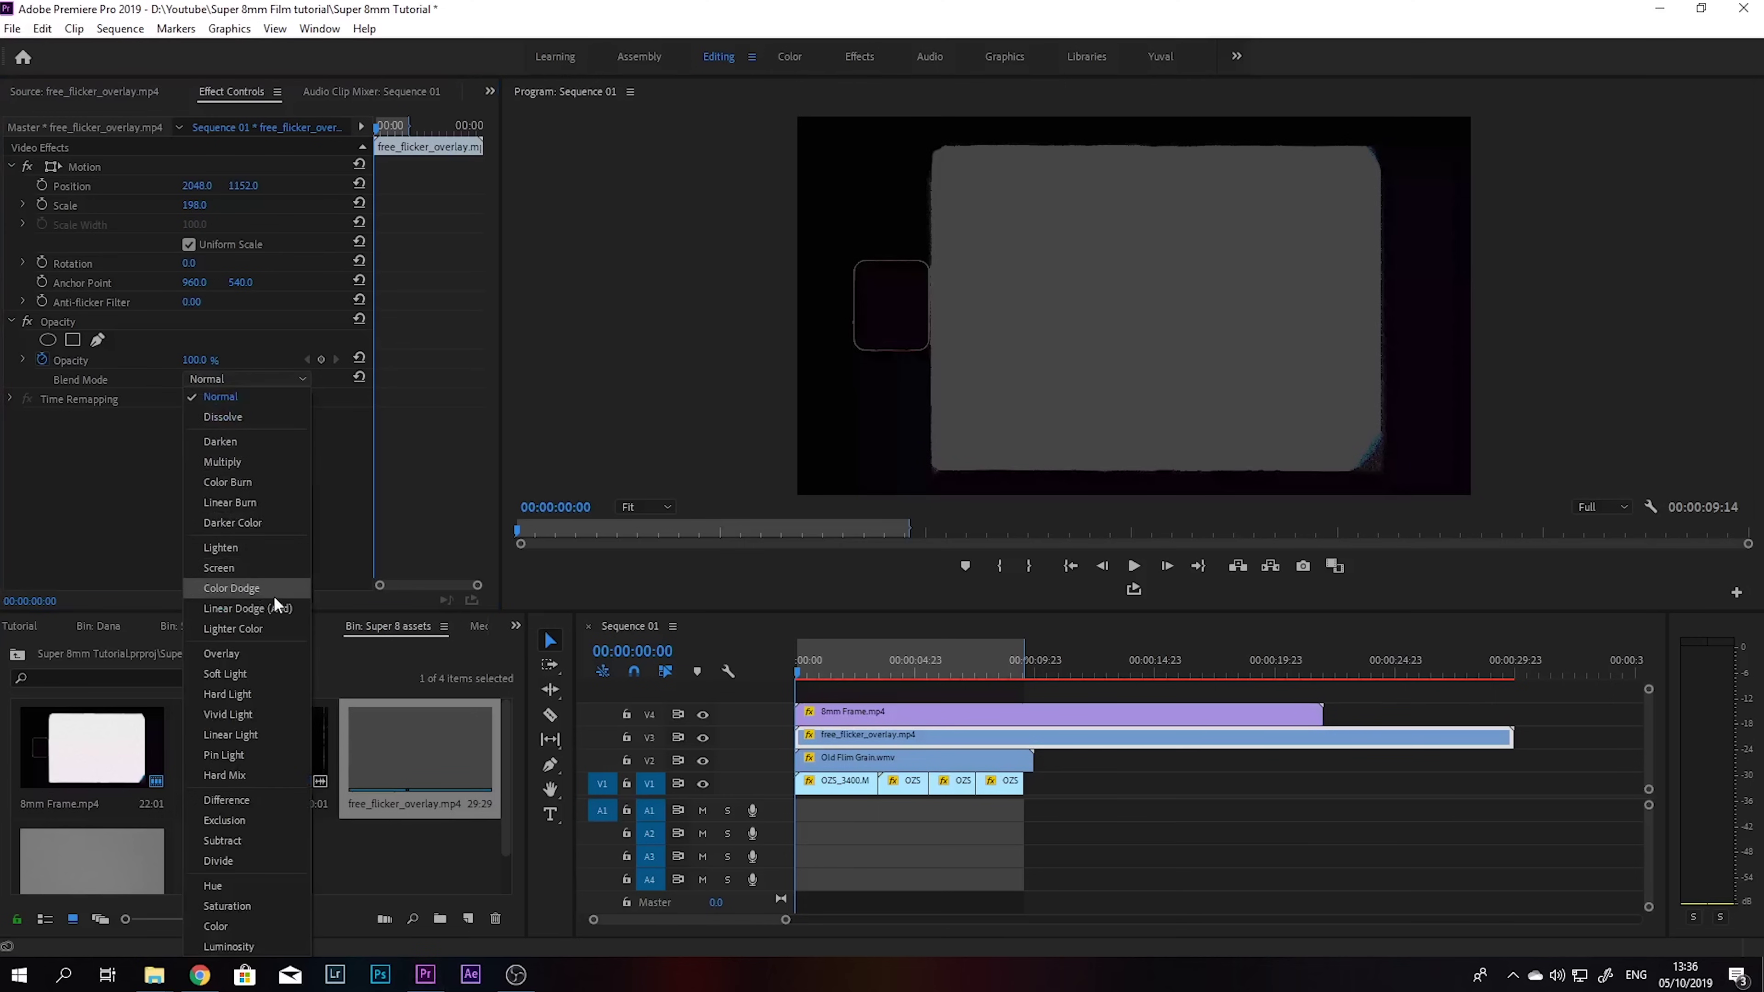
click(225, 674)
Step: Play back the flicker preview and set playback resolution back to Full
key(space)
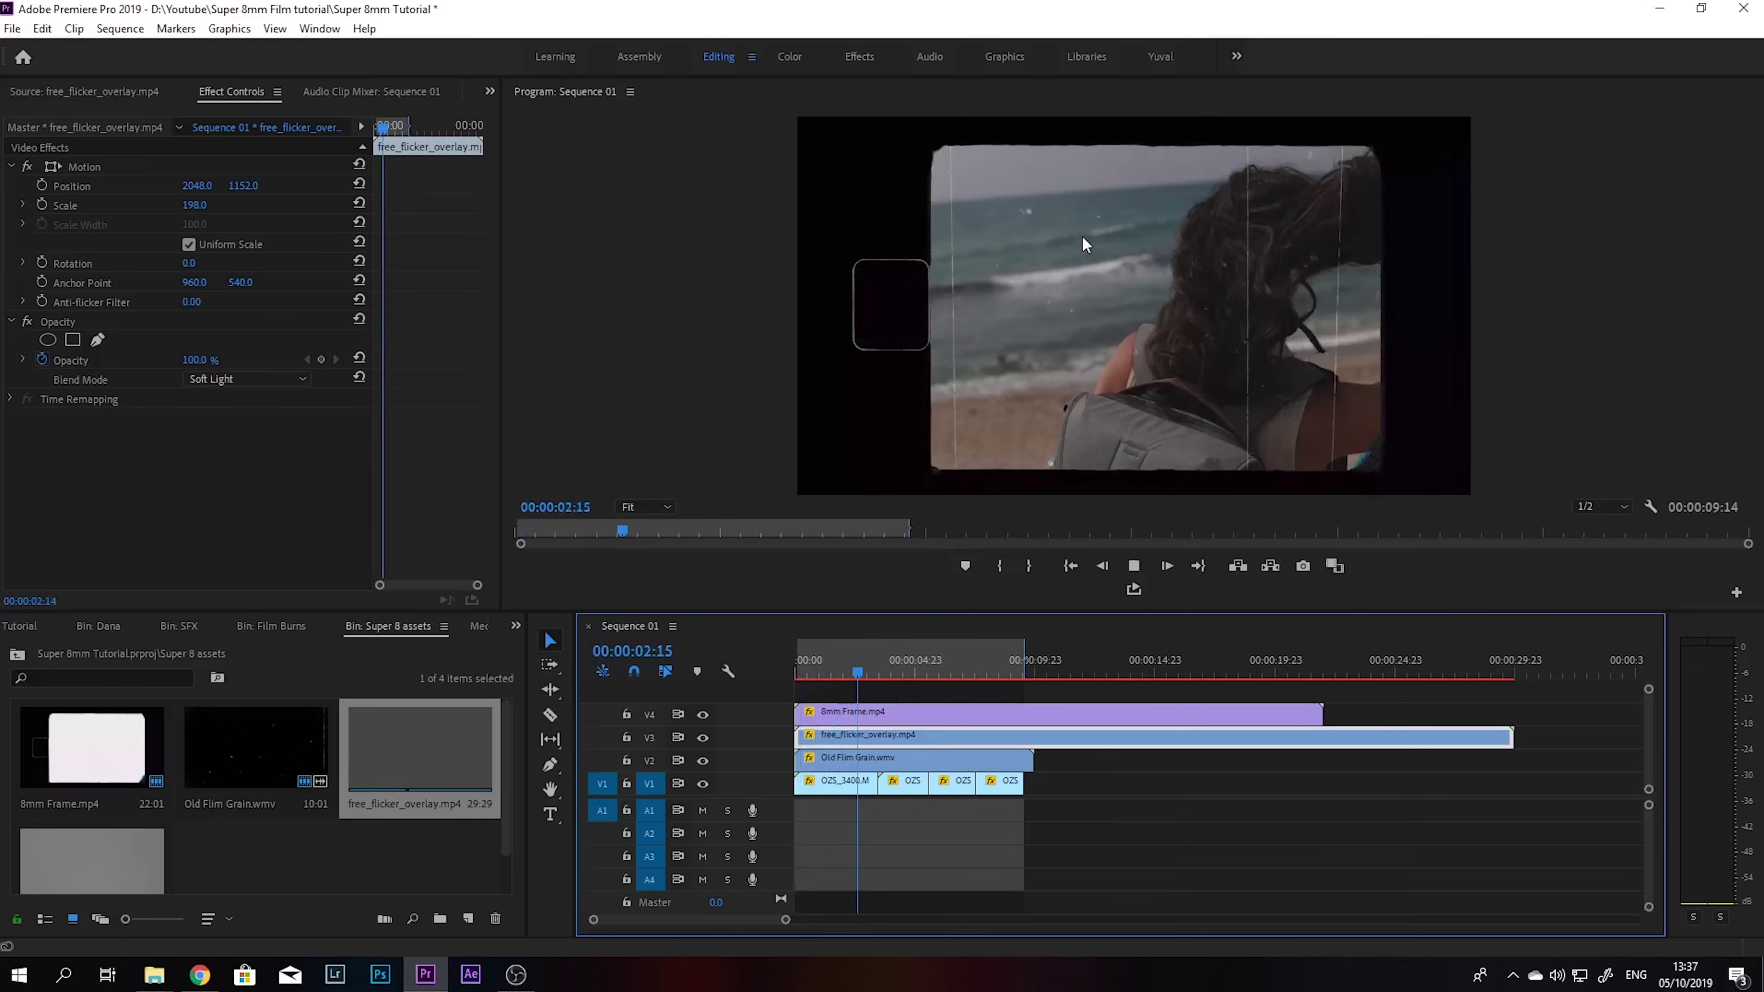
key(space)
drag(817, 668, 792, 671)
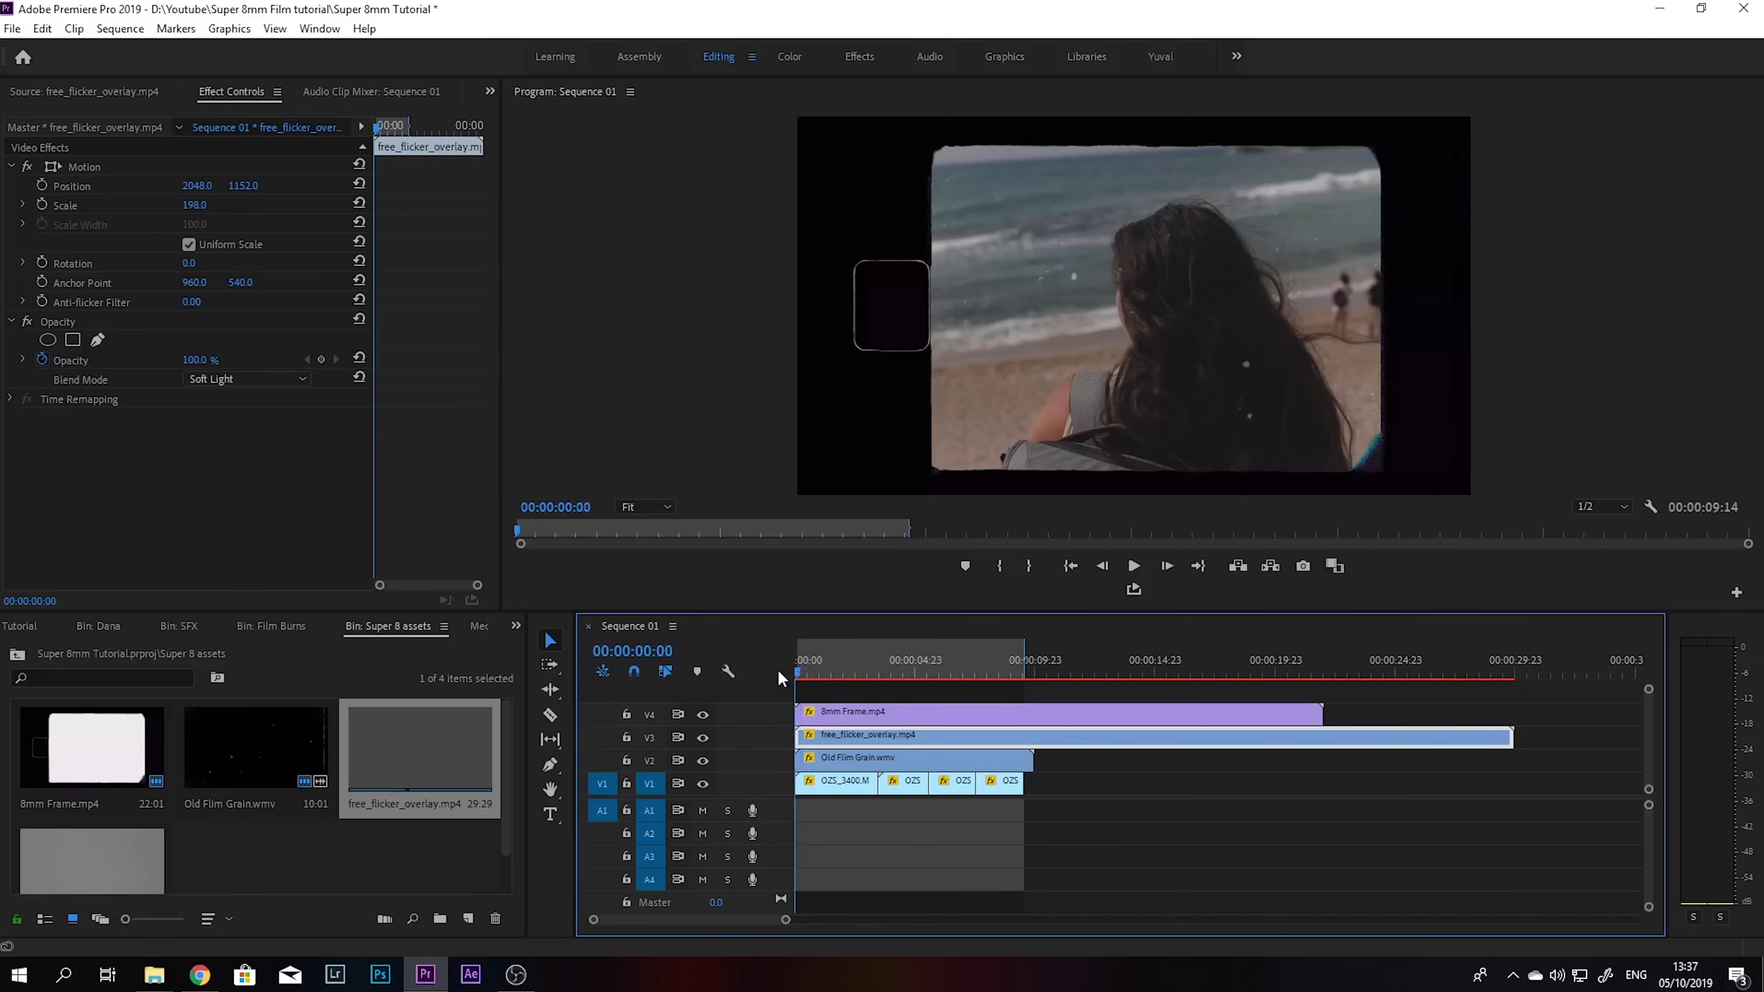
click(1601, 507)
click(1597, 527)
click(825, 742)
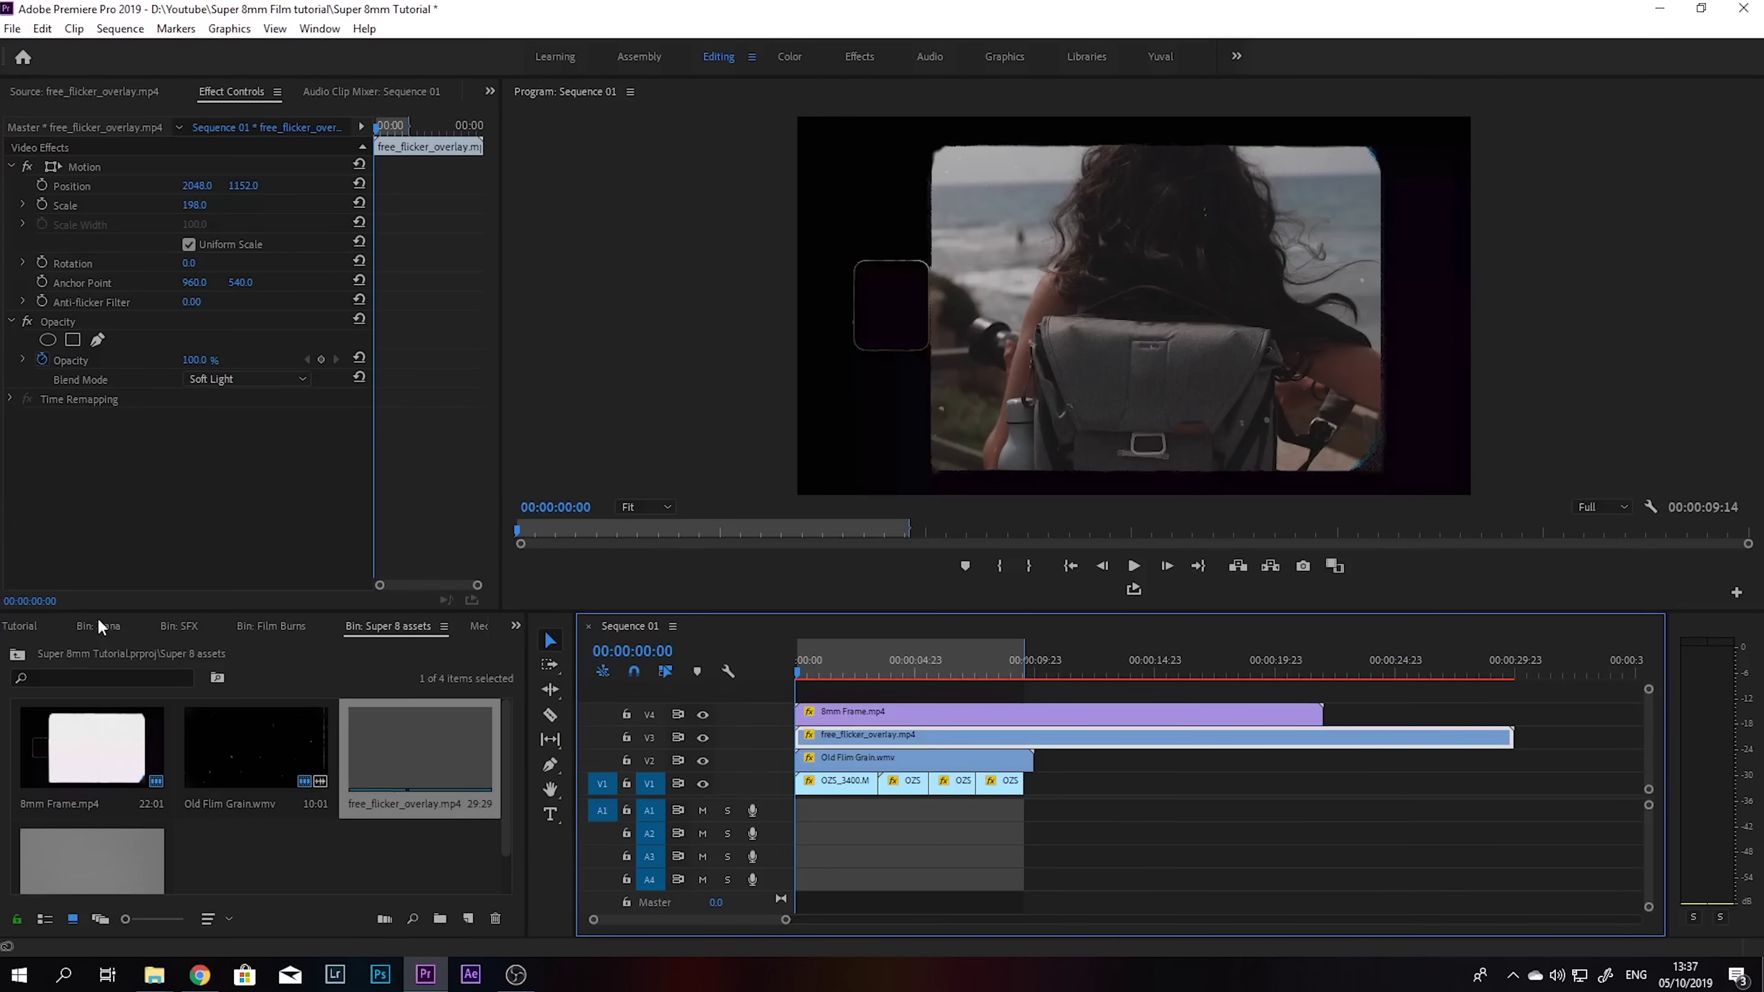
Step: Apply Brightness & Contrast to free_flicker_overlay.mp4 and set Brightness to 22
click(514, 629)
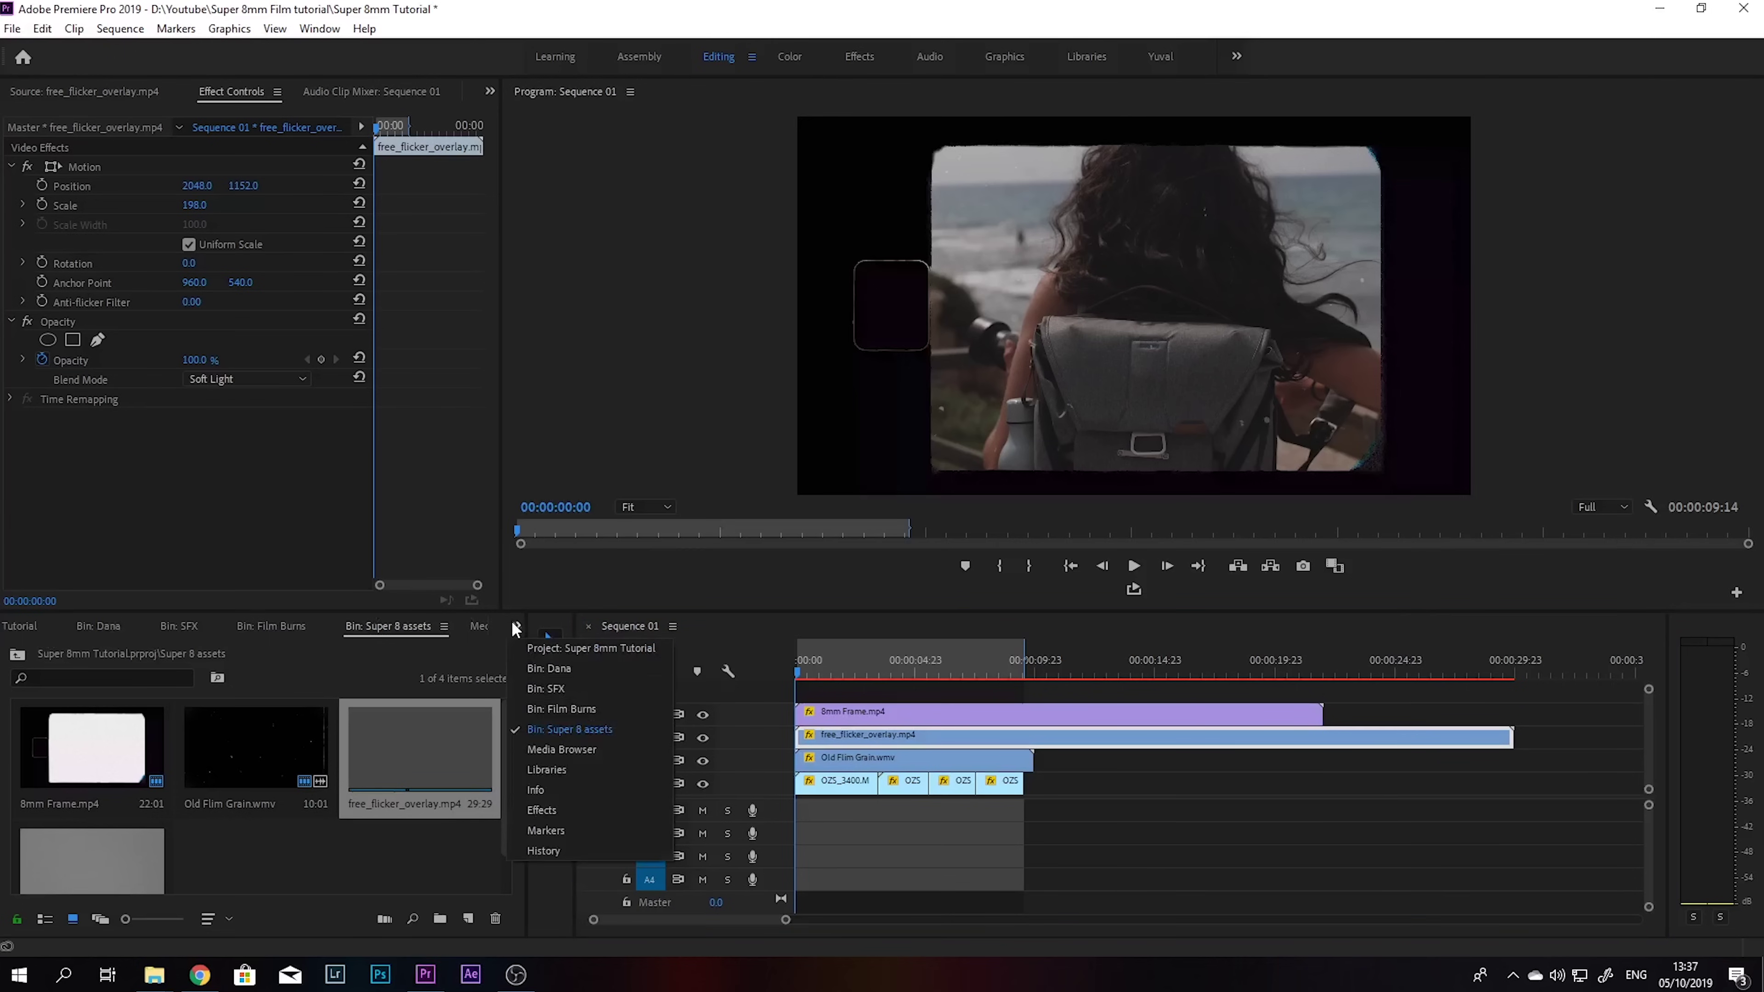
click(559, 814)
click(82, 648)
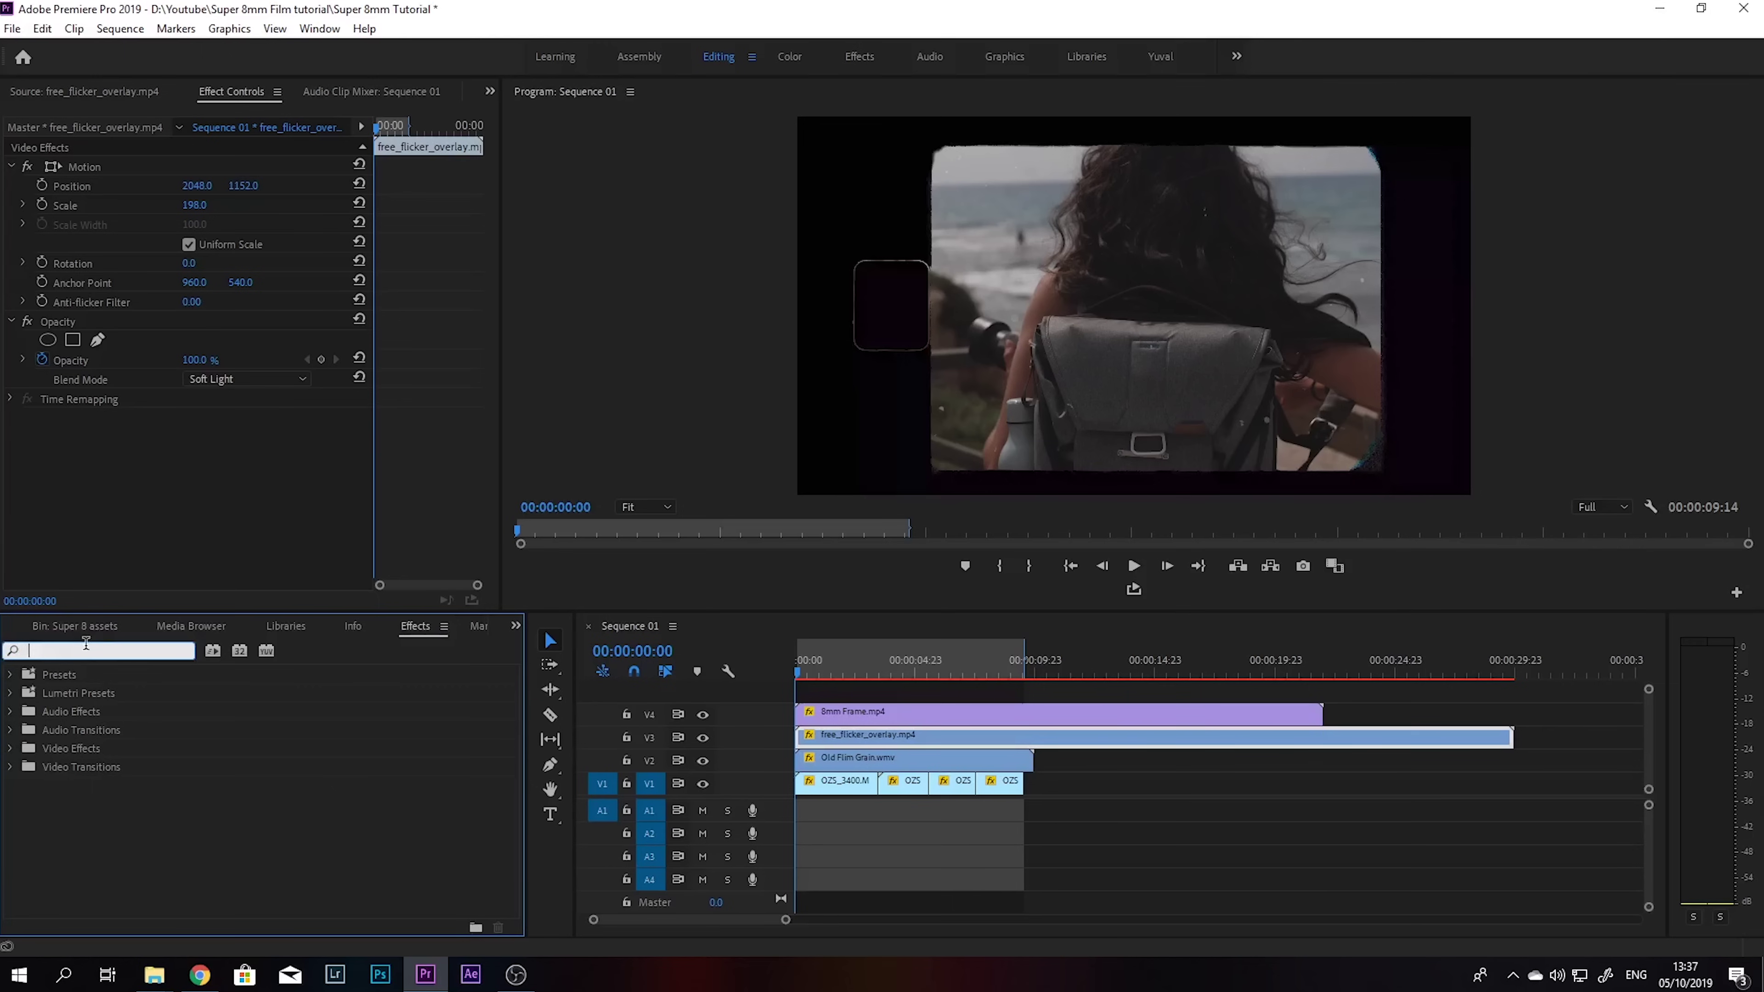
text(brigh)
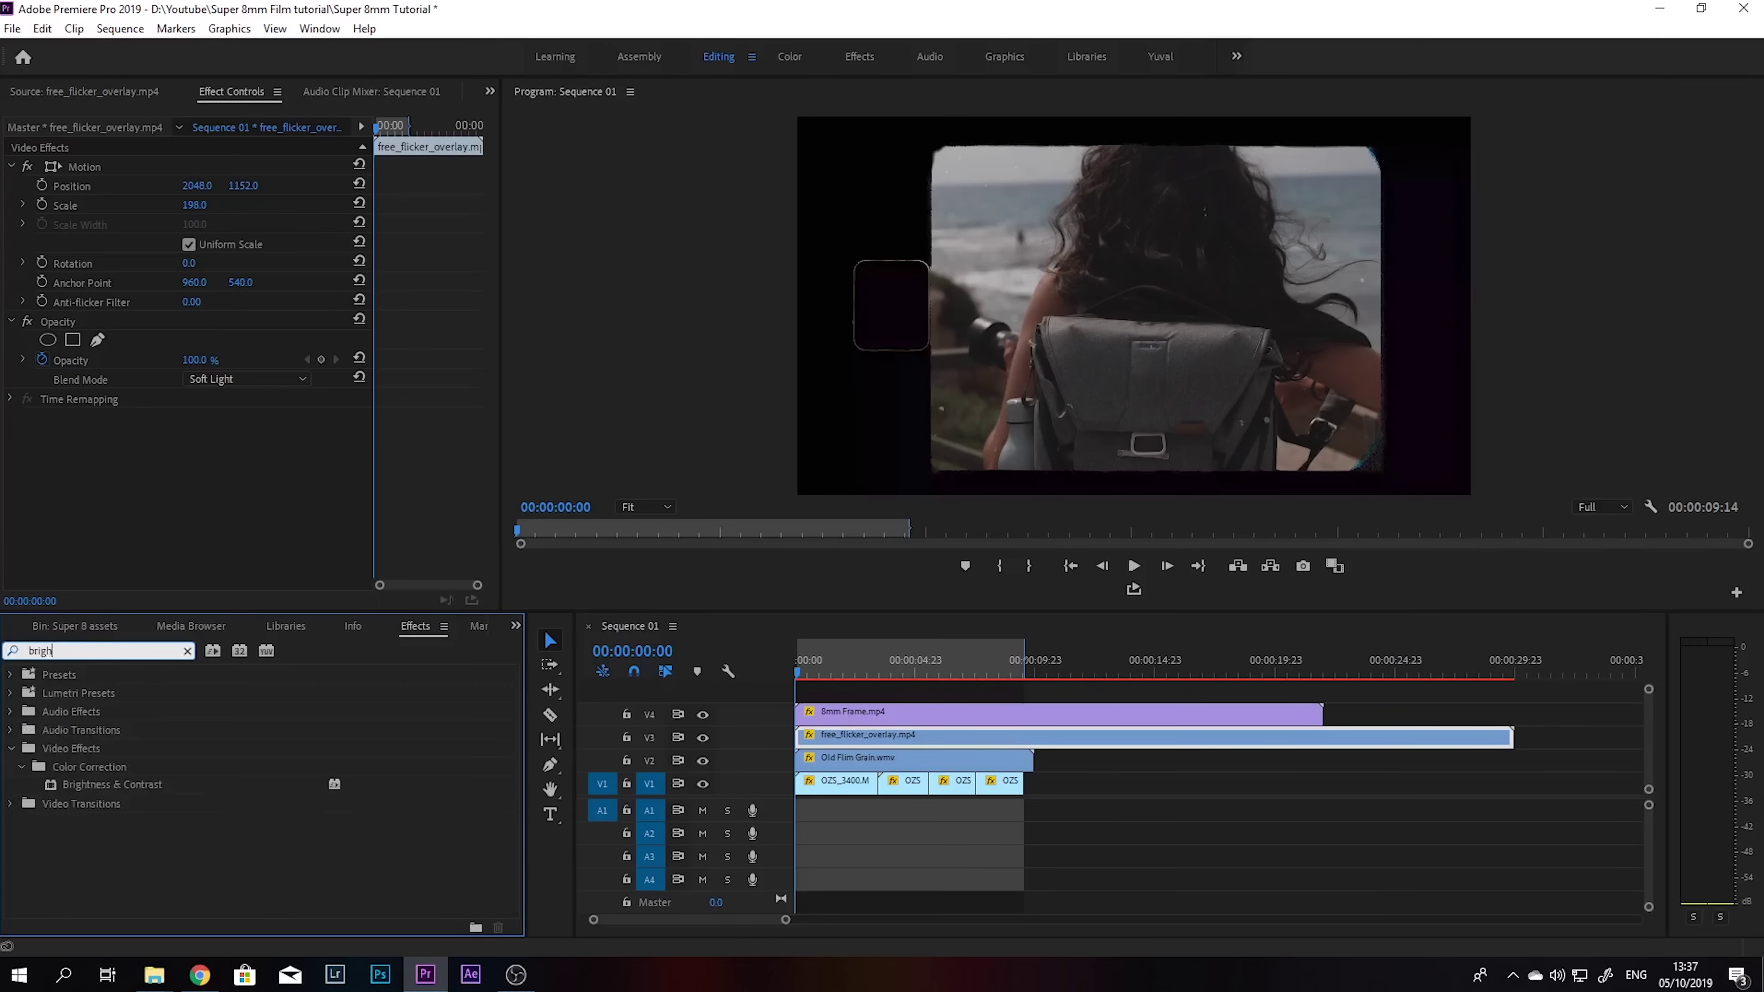
drag(111, 785, 903, 735)
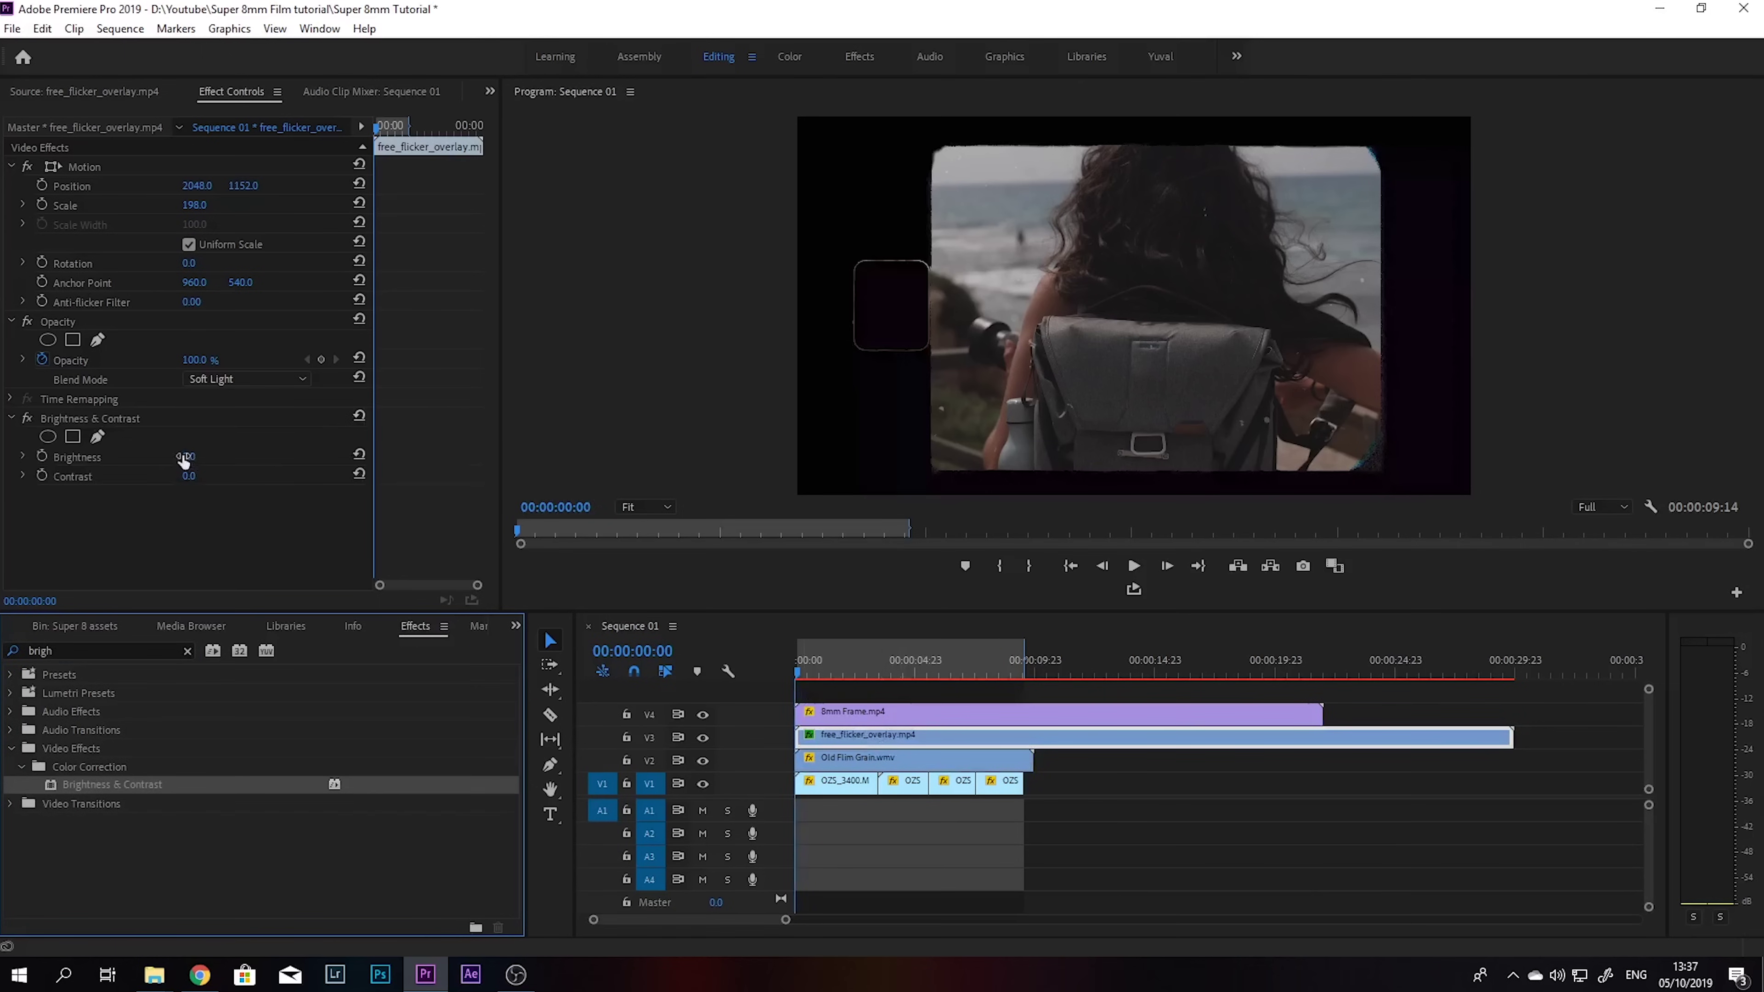
drag(184, 459, 229, 467)
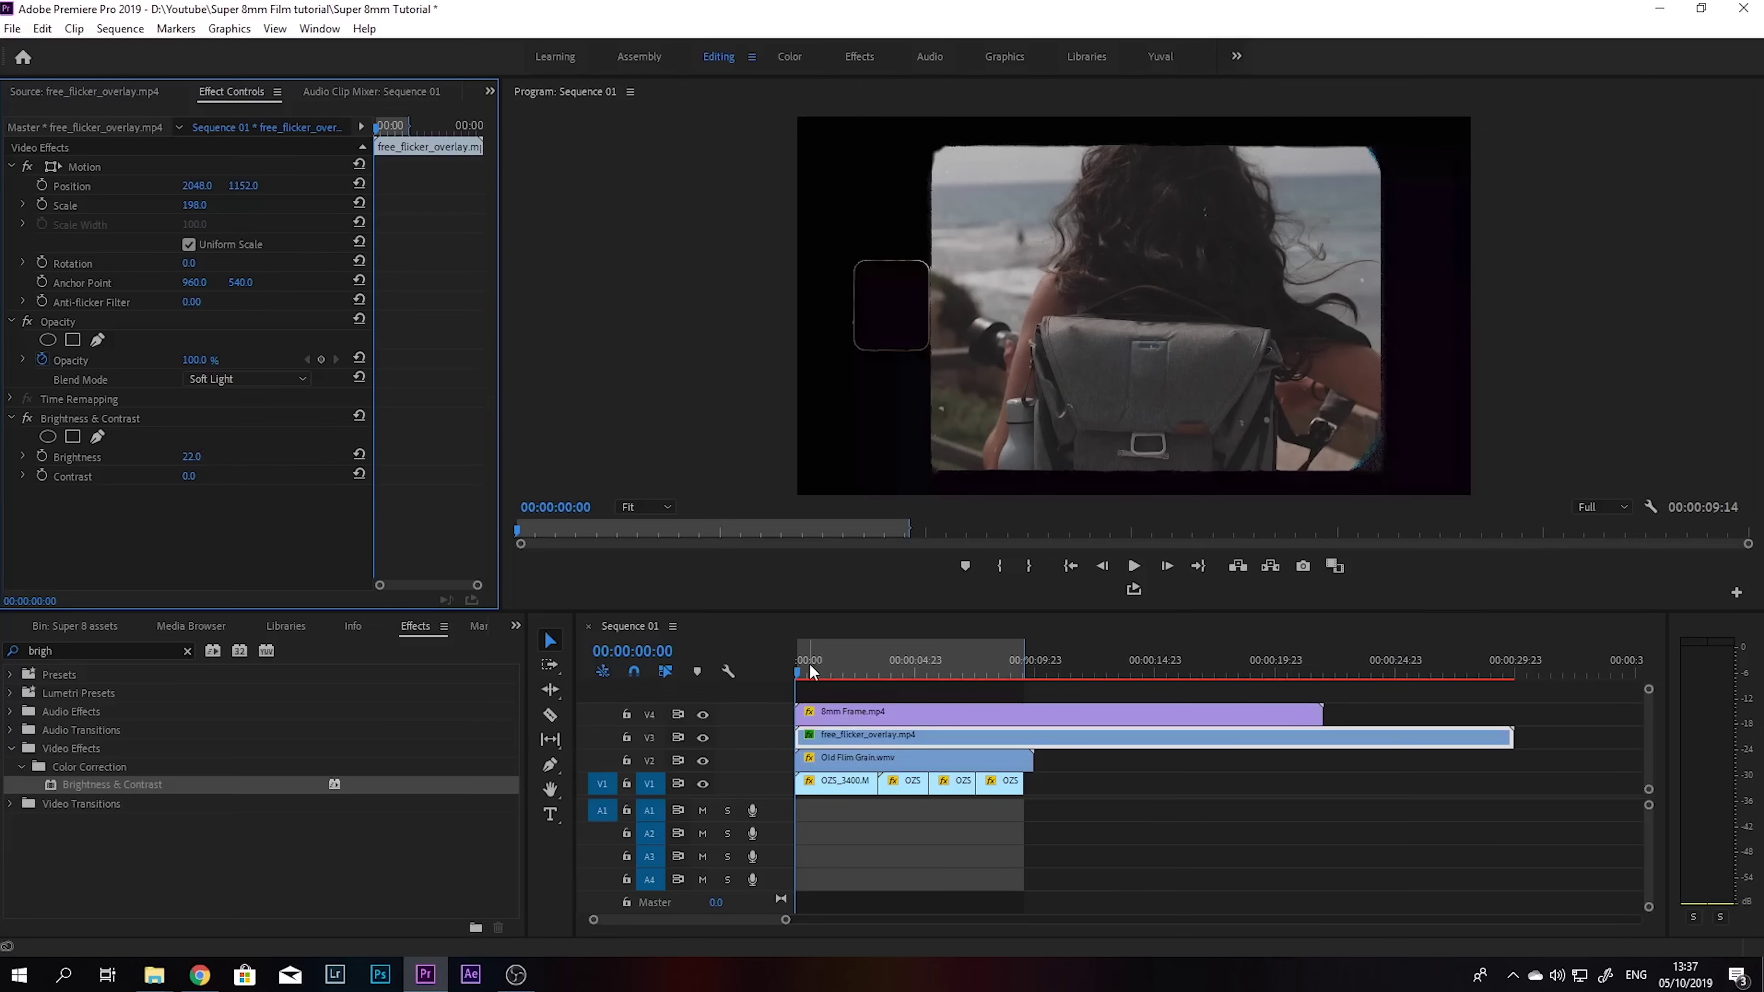
drag(853, 679, 874, 681)
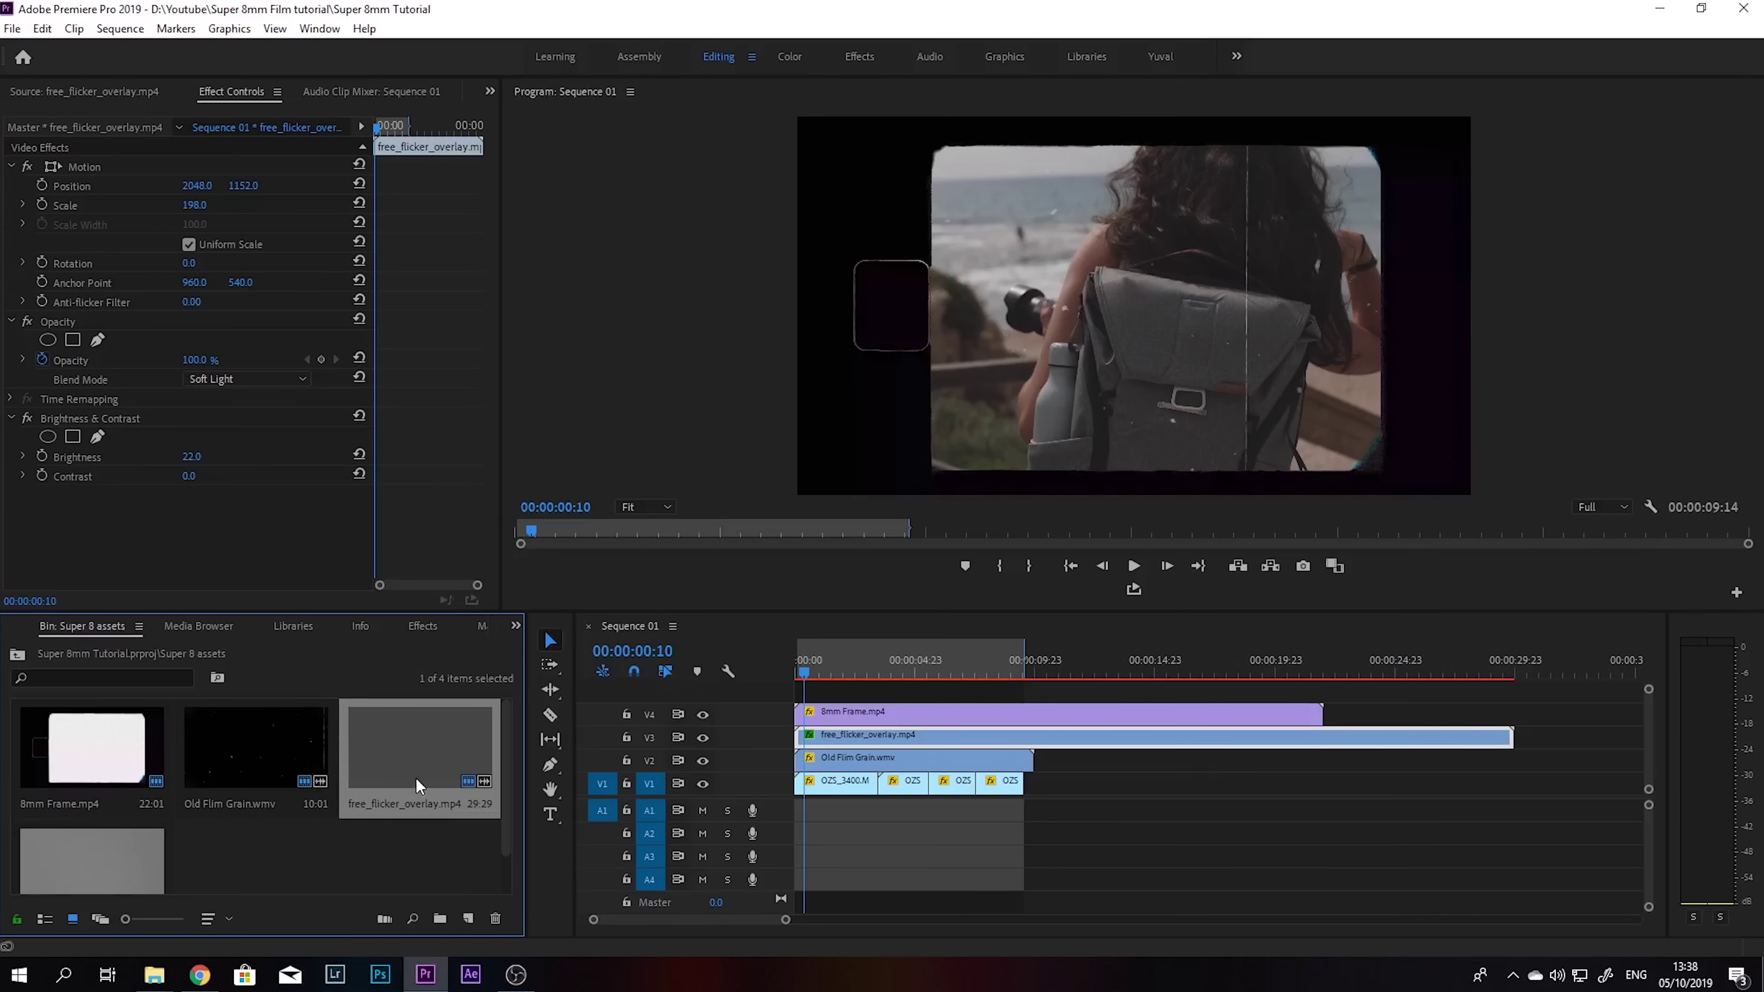
Step: Place the Super 8 Film Look grain clip's video on V5 and scale it to 110
scroll(410, 765, down, 1)
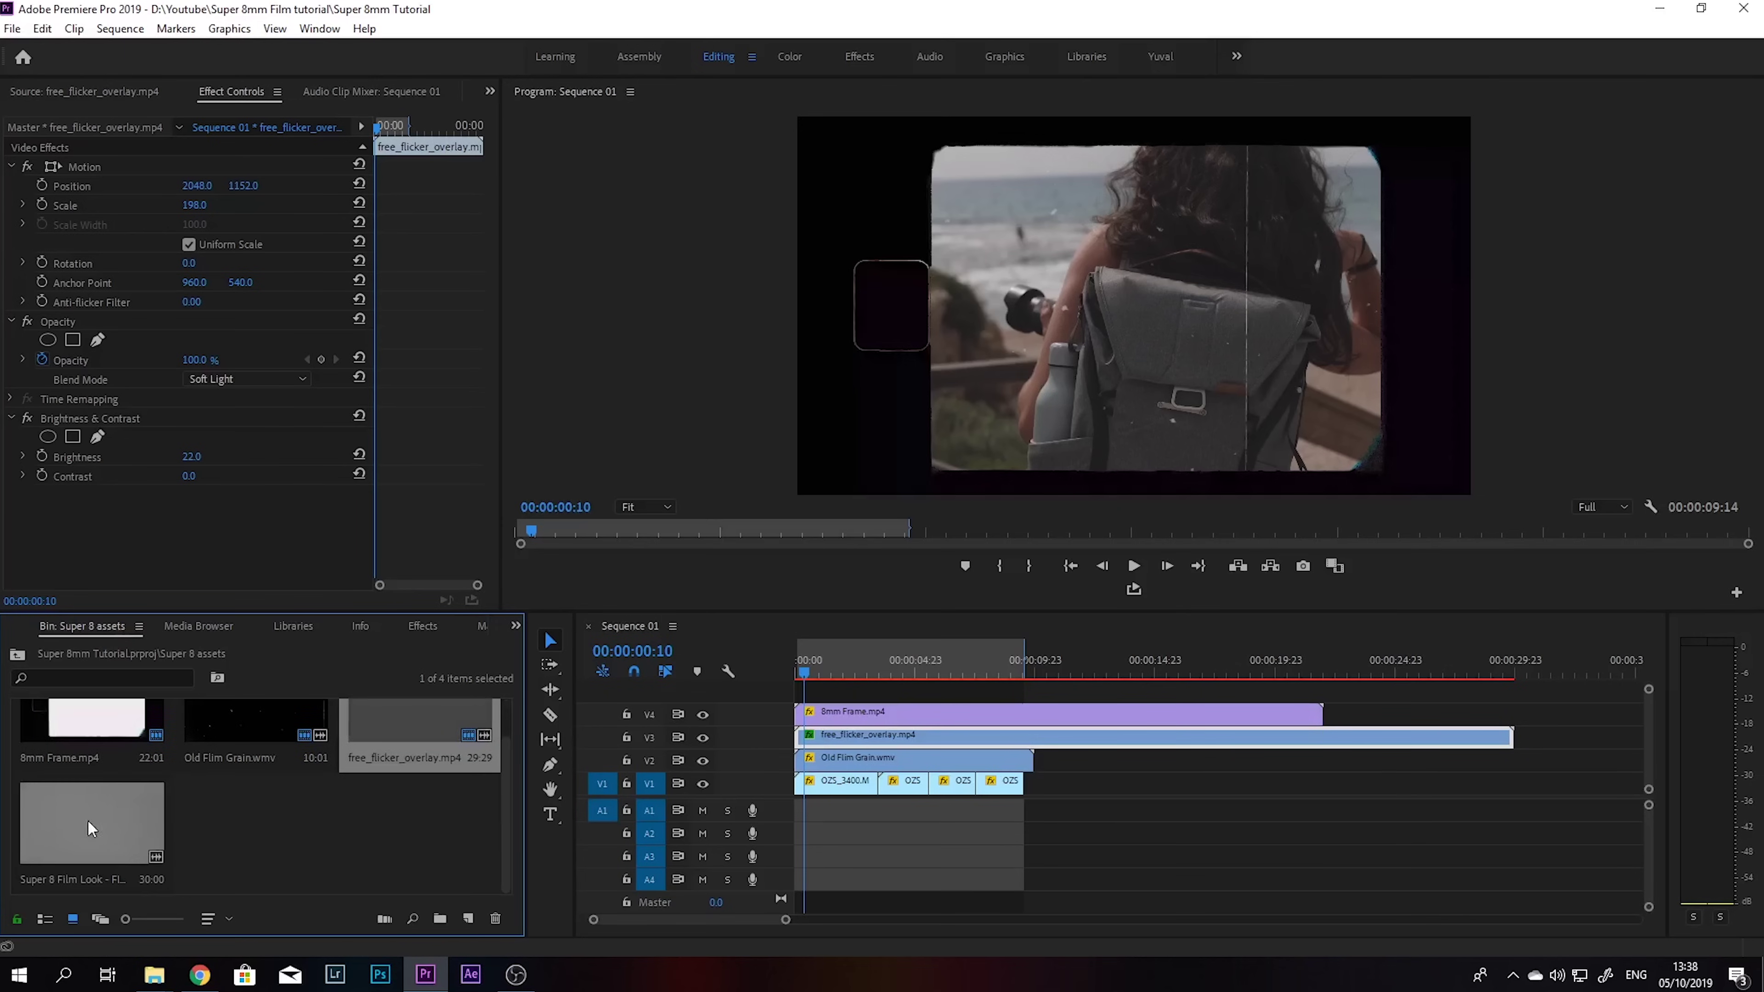
double_click(98, 838)
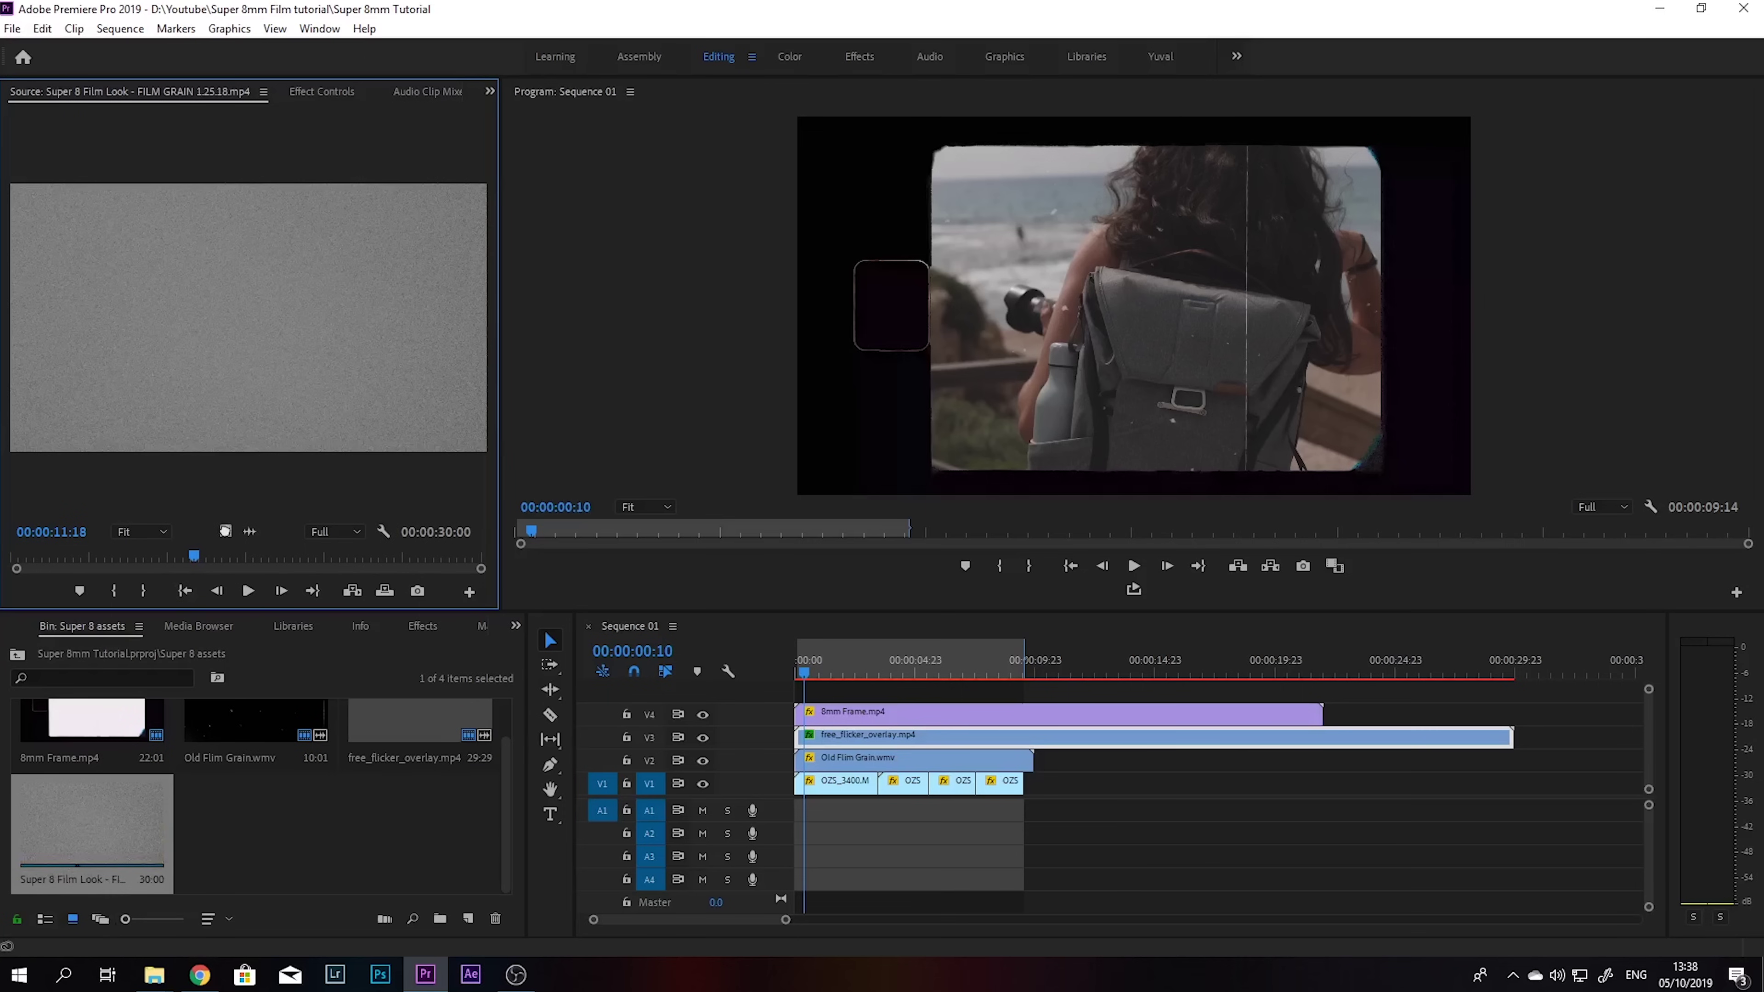
drag(225, 532, 847, 690)
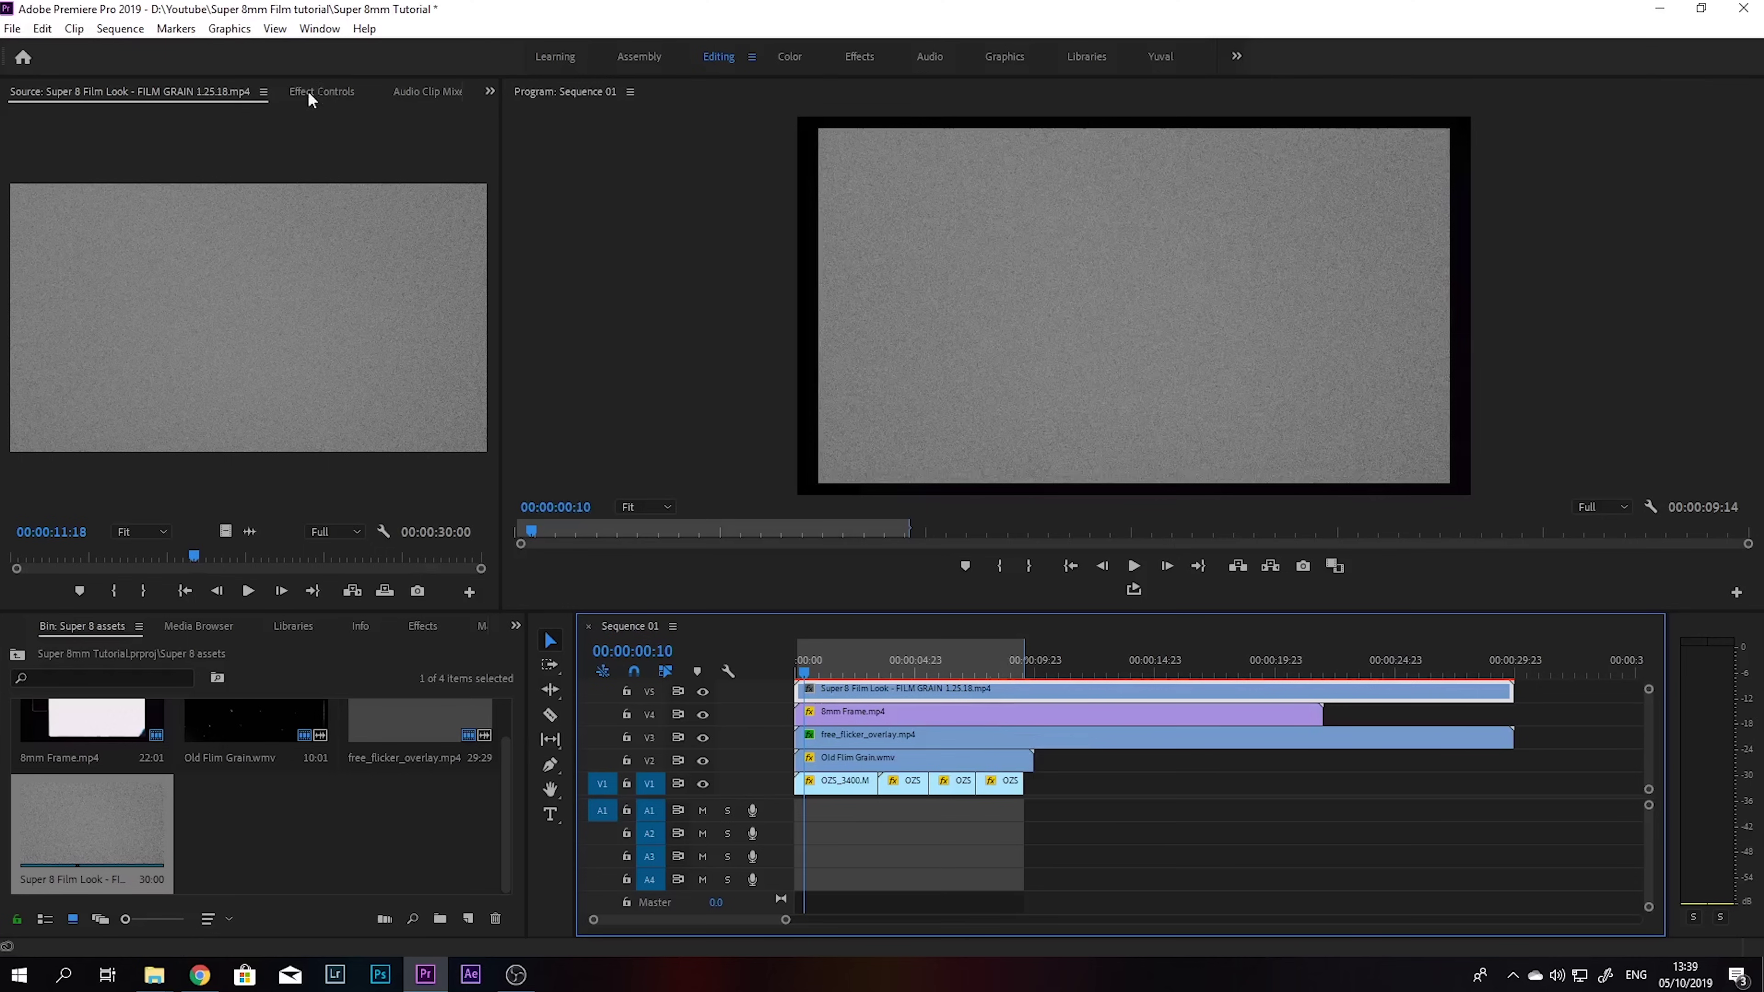
click(335, 94)
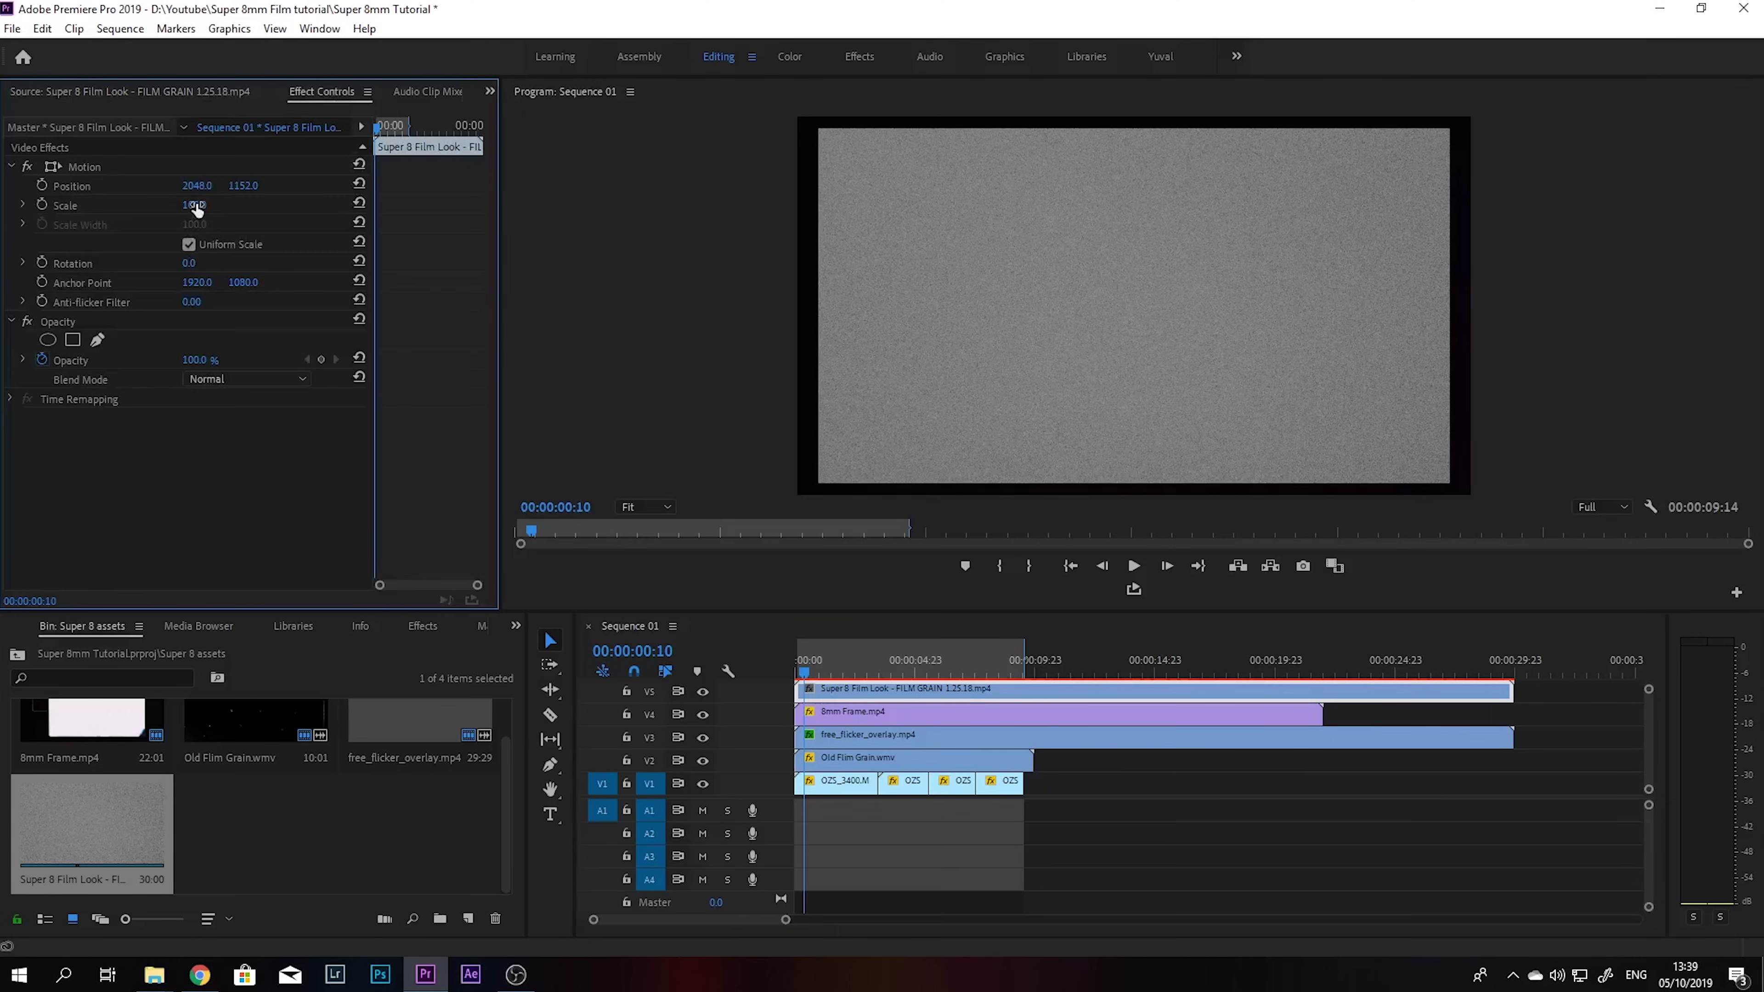
mouse_move(196, 208)
mouse_down()
mouse_move(221, 214)
mouse_move(208, 207)
mouse_up()
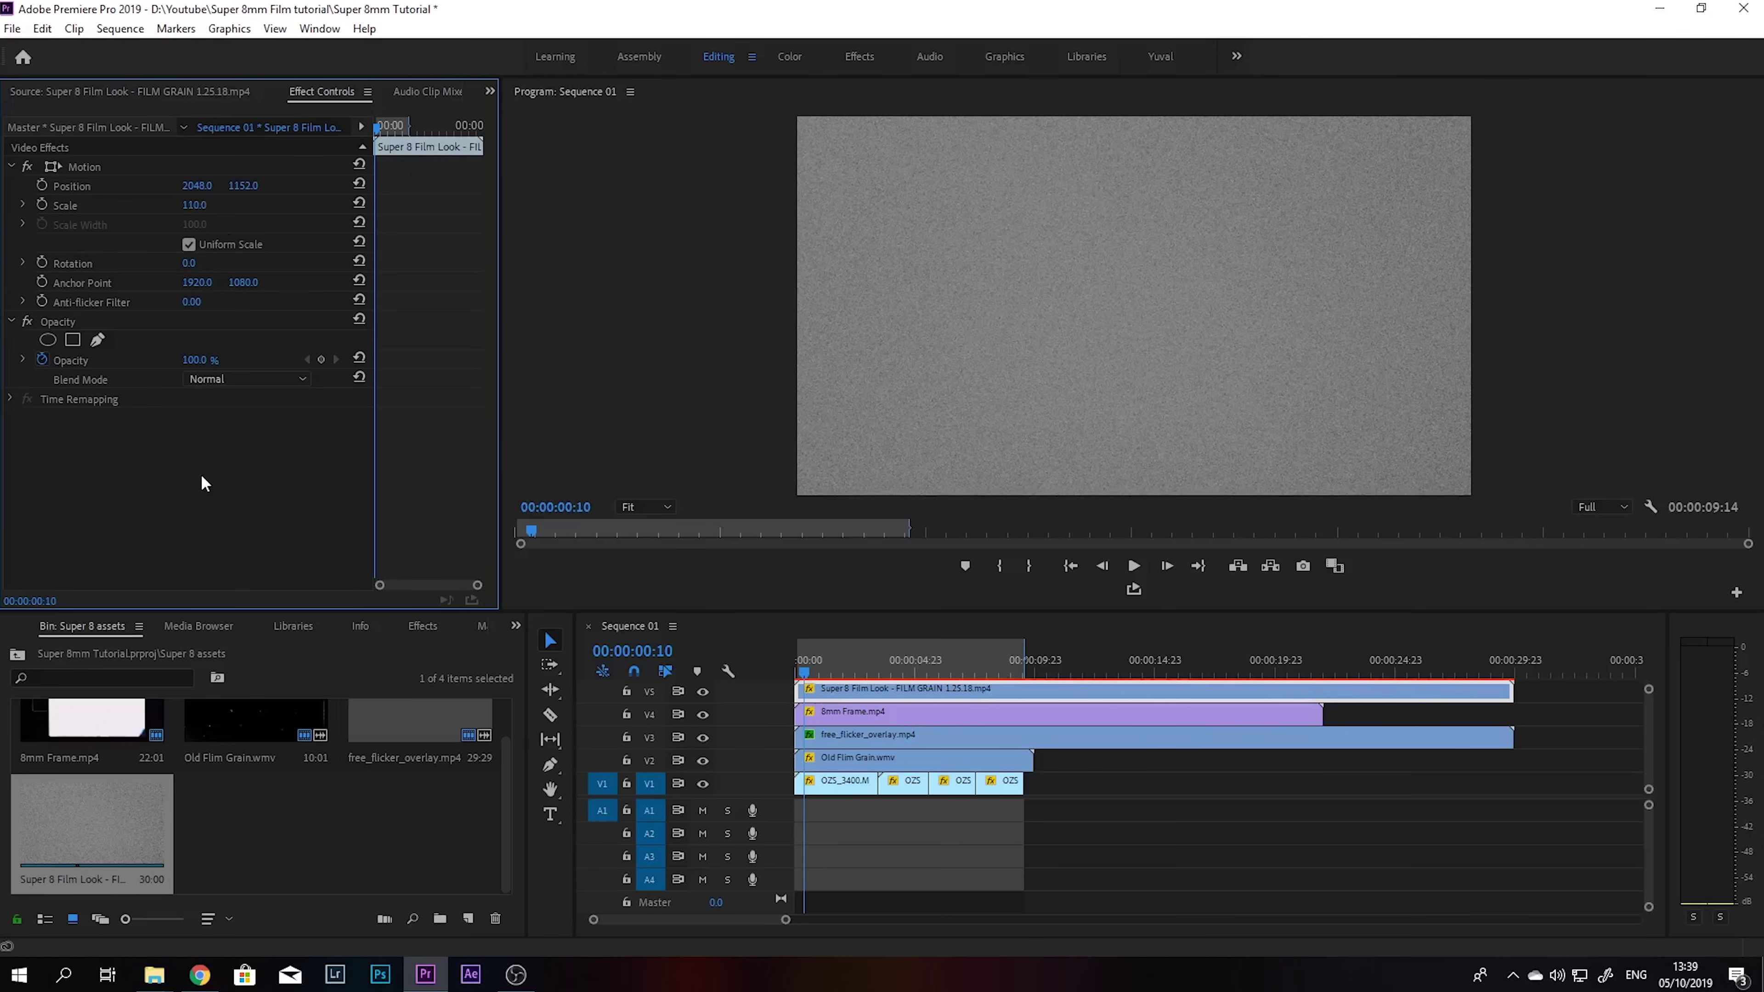
click(245, 381)
key(Escape)
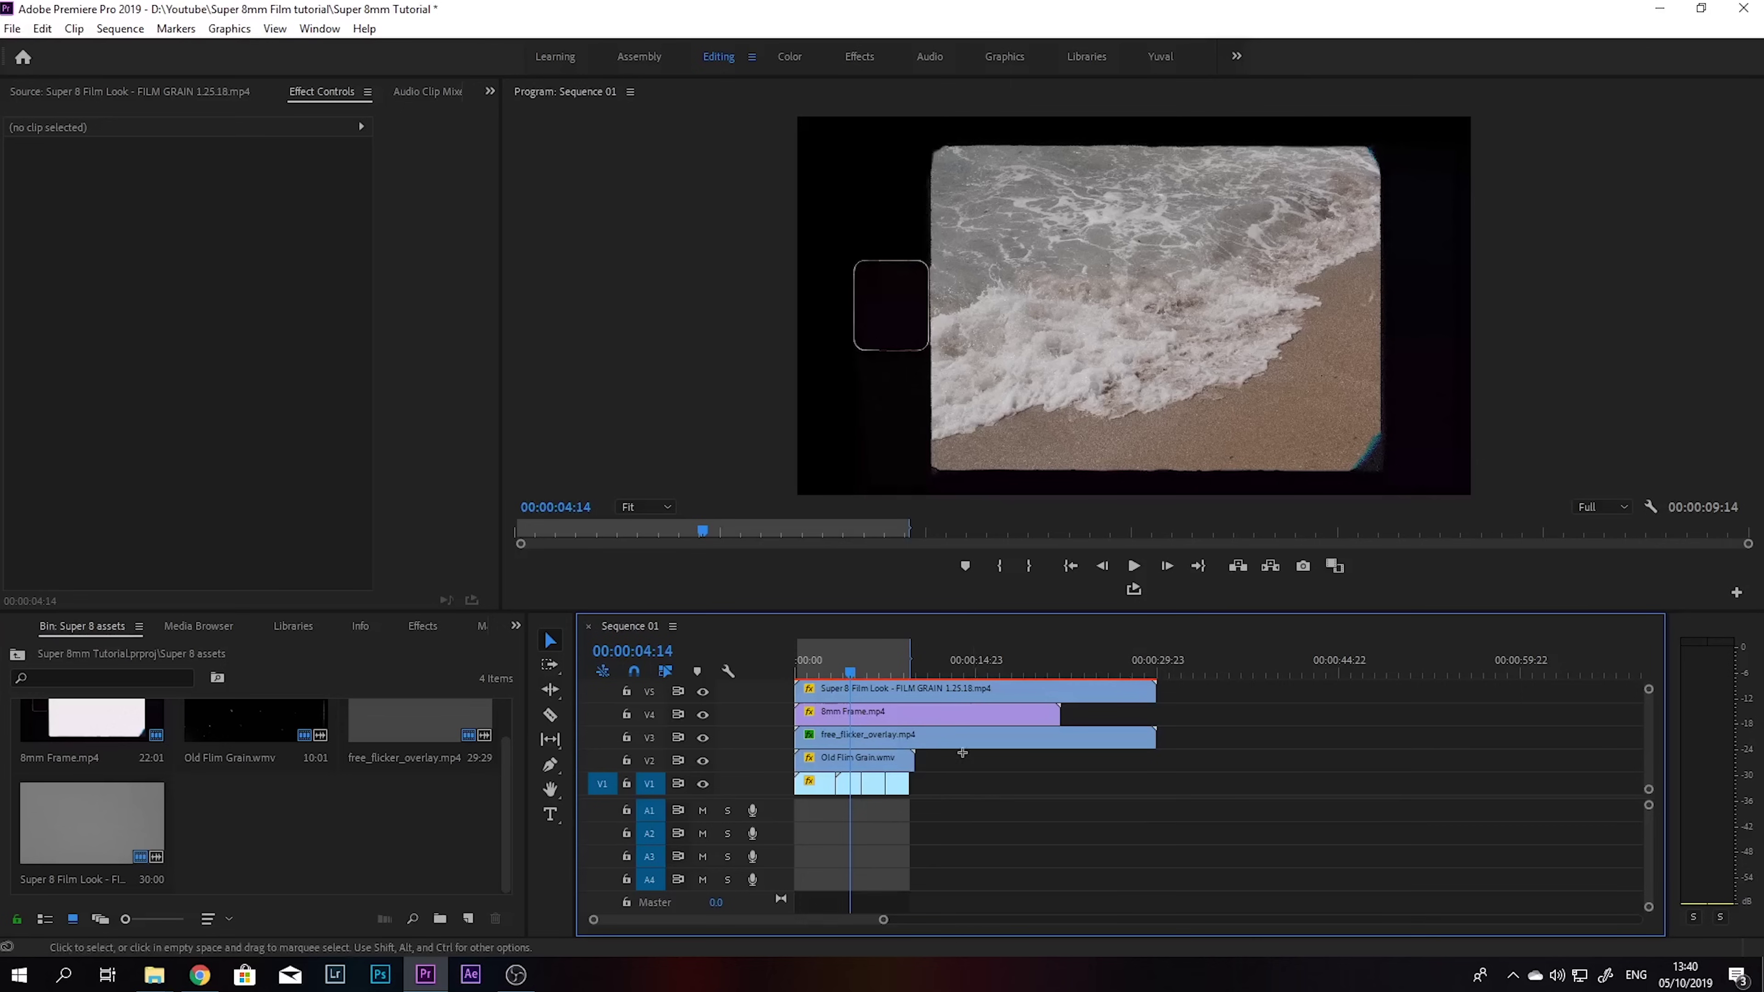
Step: Shift the overlay clips up one track and place a new Adjustment Layer on V2
drag(971, 762, 813, 680)
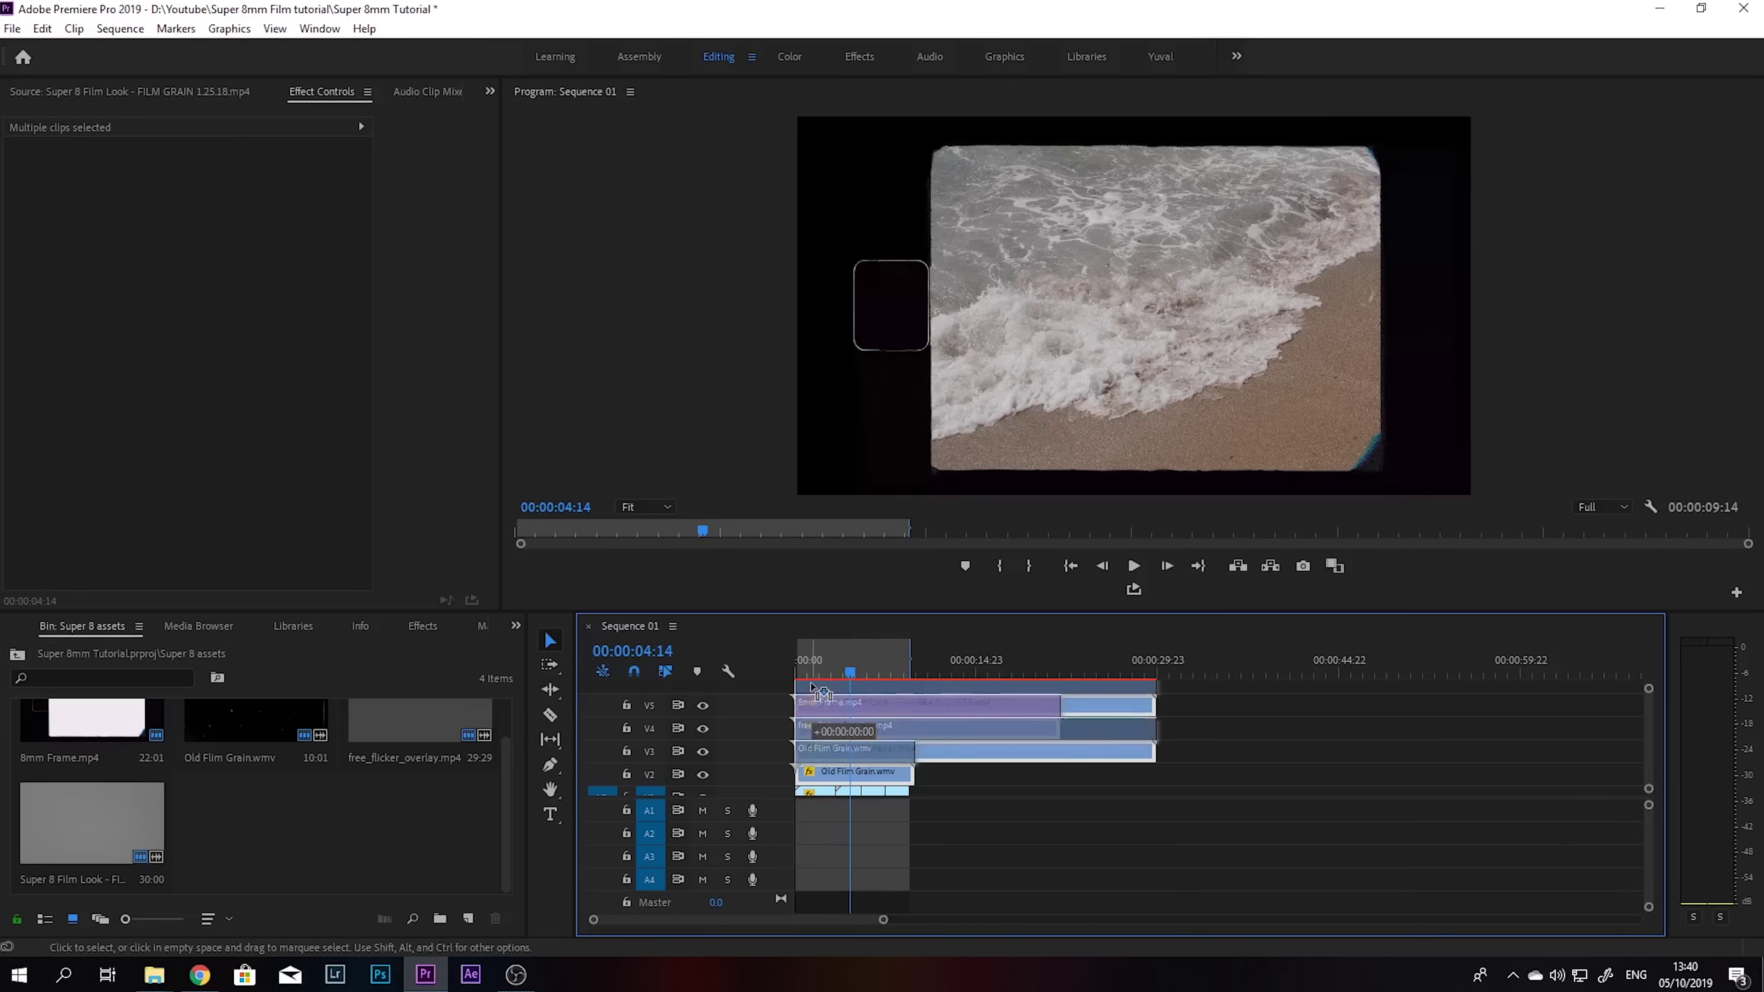
click(491, 932)
click(467, 921)
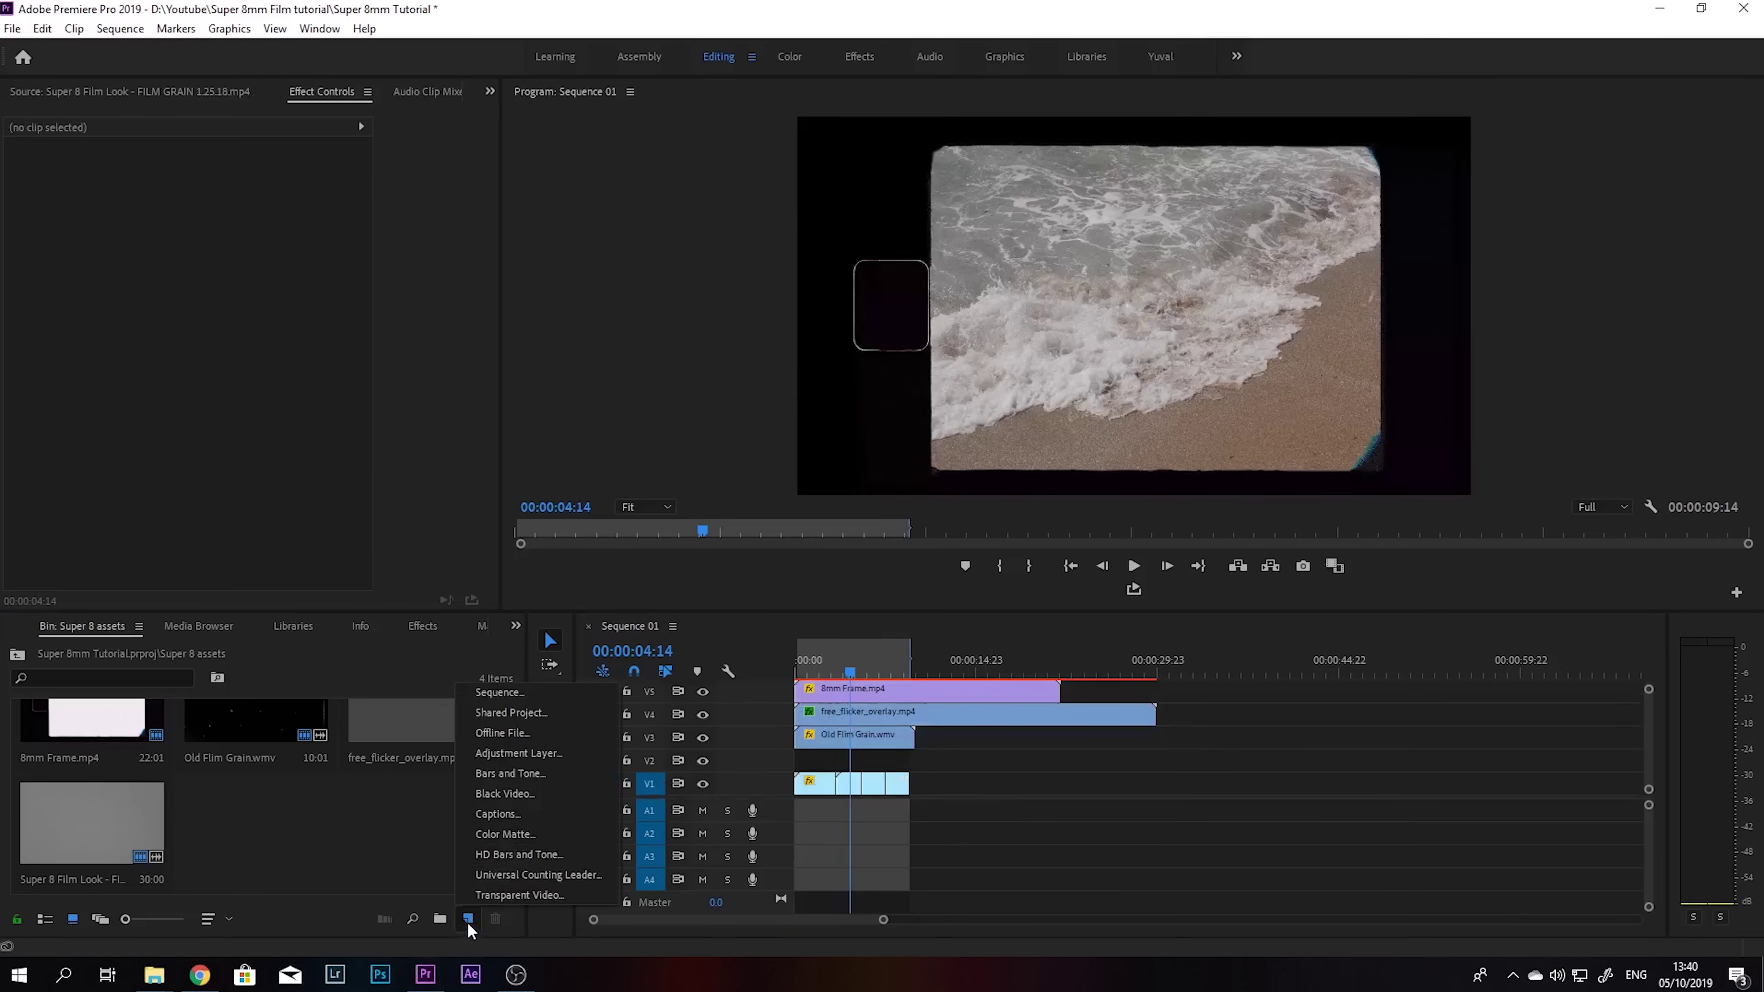
click(555, 751)
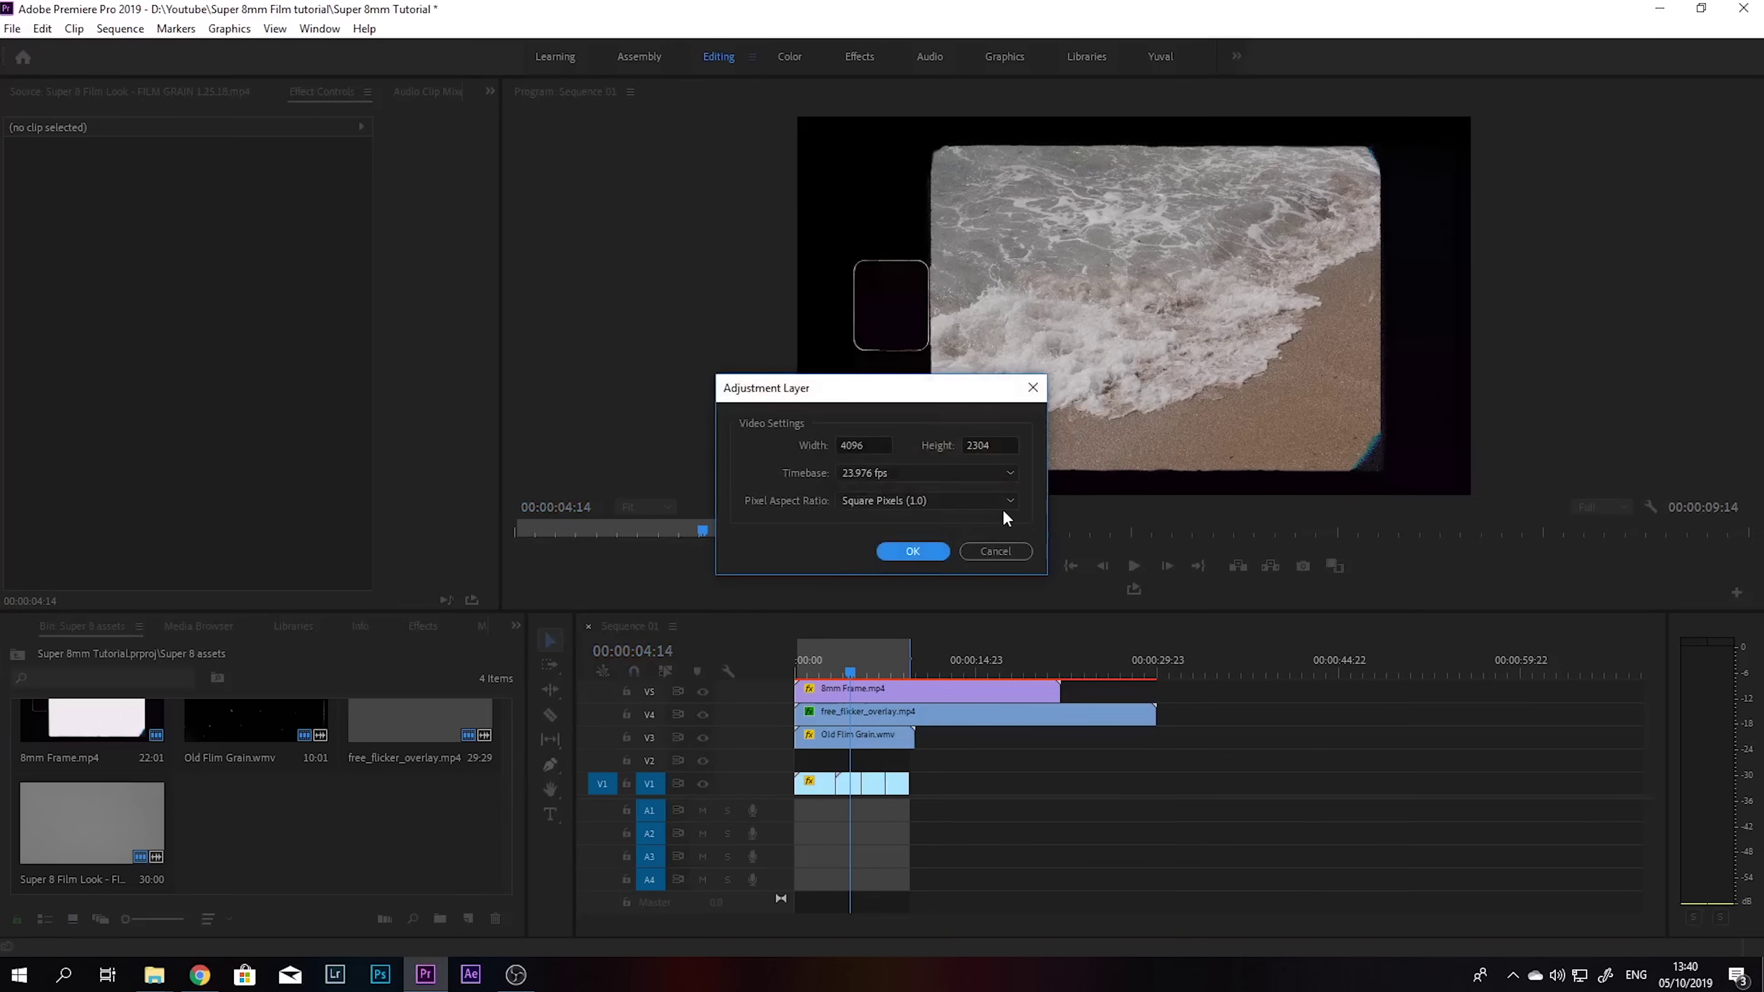
click(913, 551)
drag(249, 853, 907, 761)
key(shift+7)
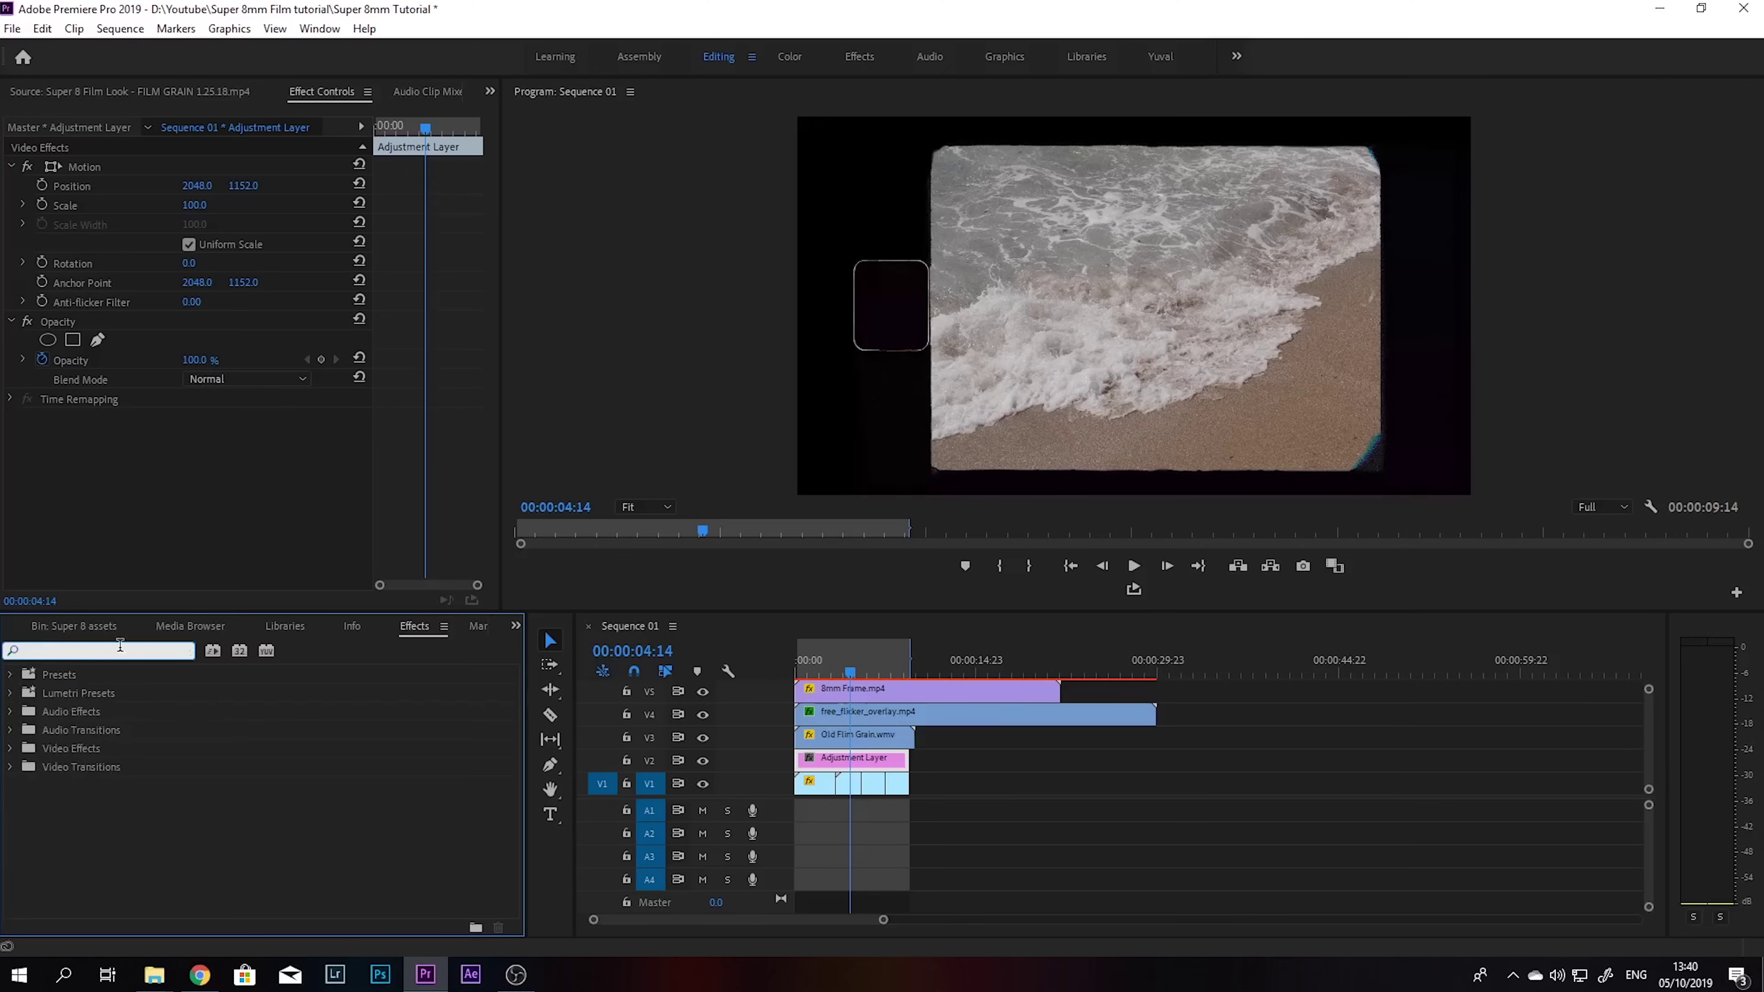
Step: Apply Gaussian Blur to the adjustment layer with Blurriness 20
click(121, 646)
text(gau)
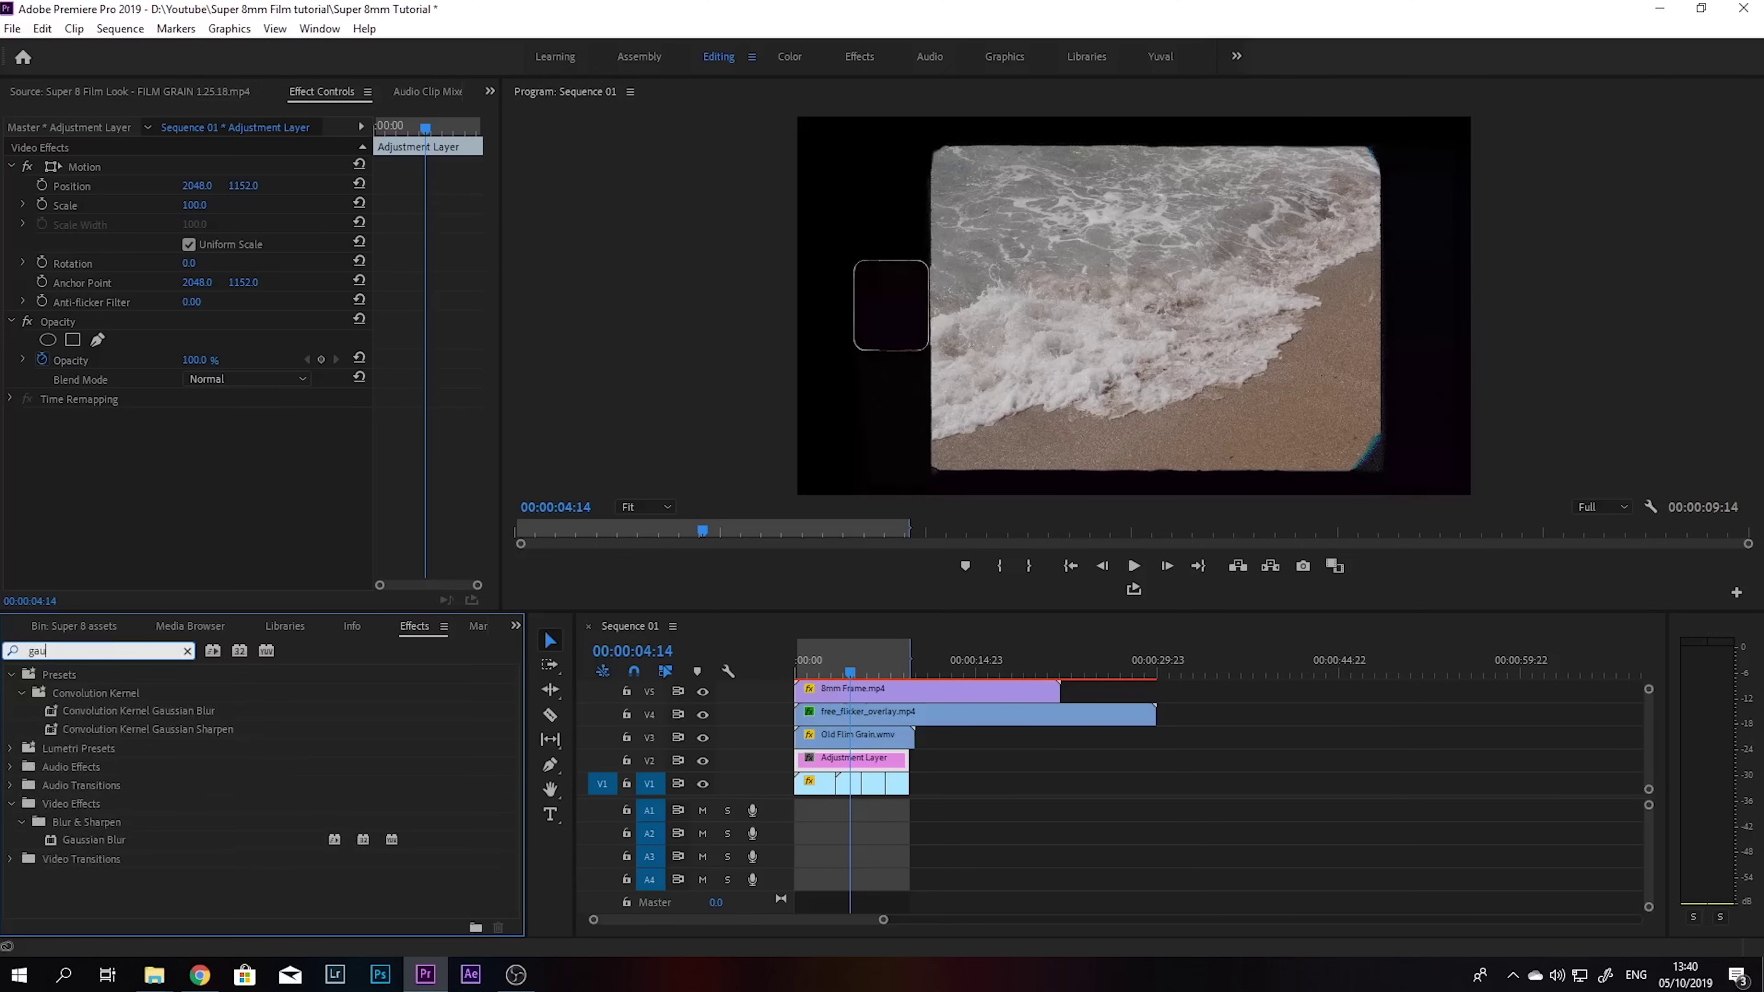
drag(98, 841, 843, 758)
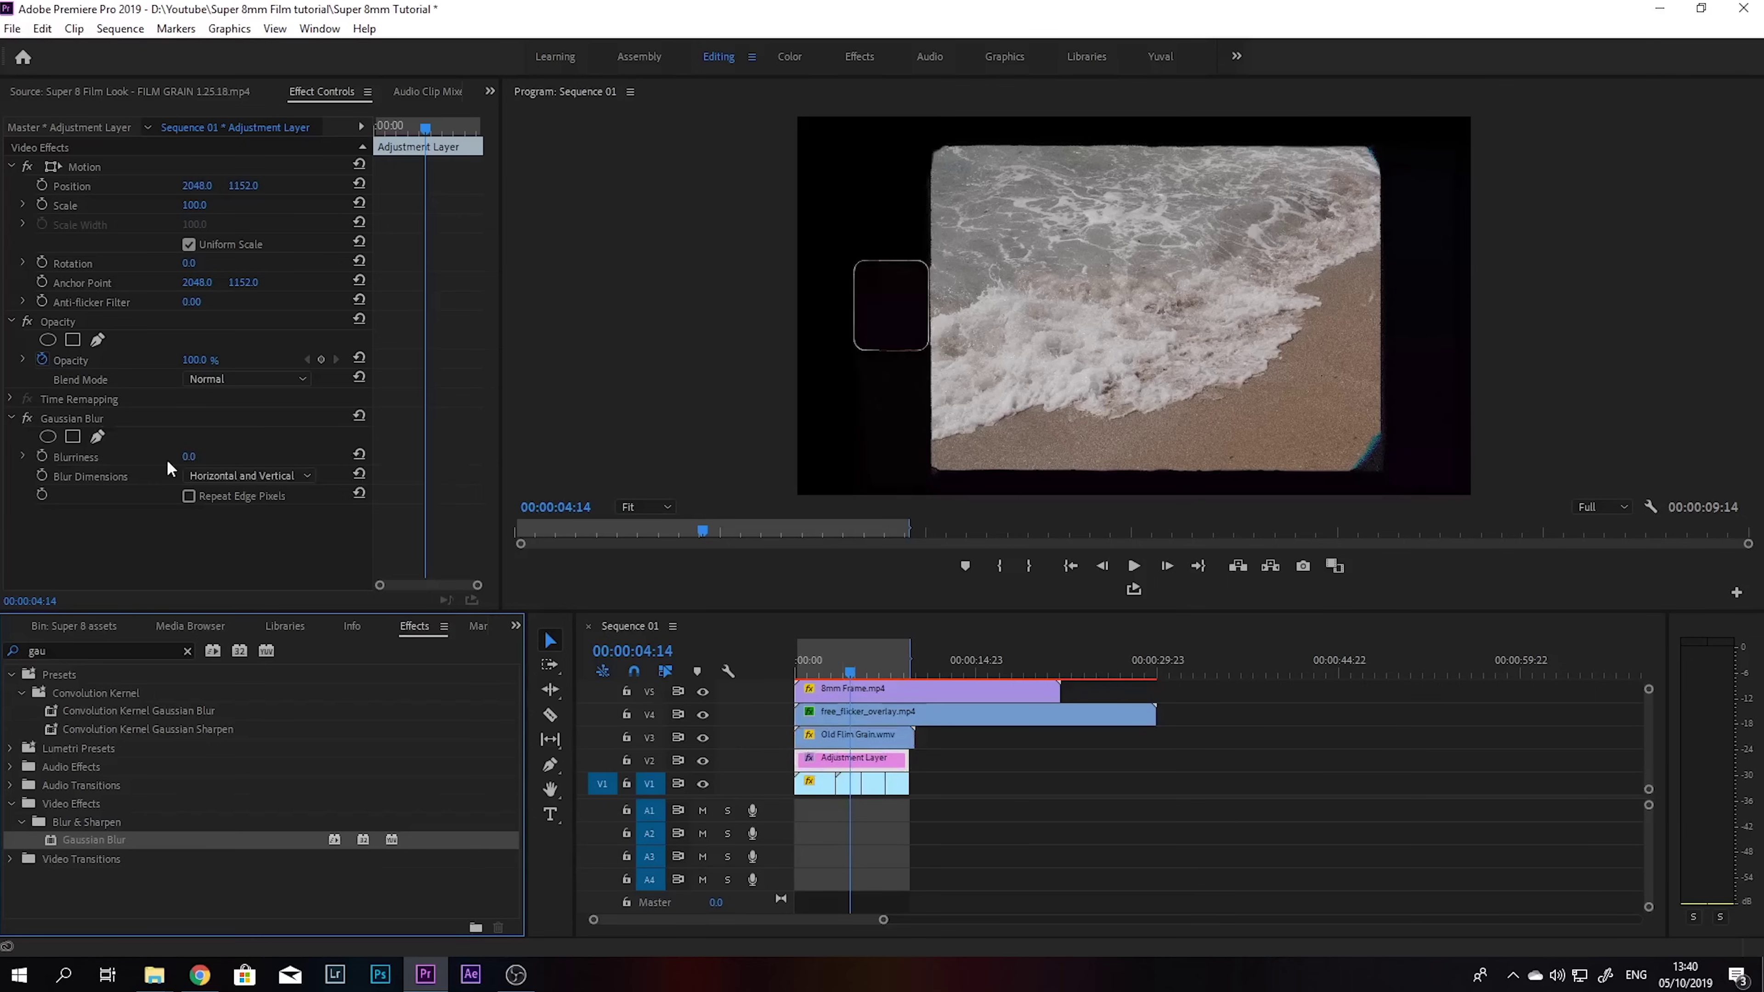
click(188, 459)
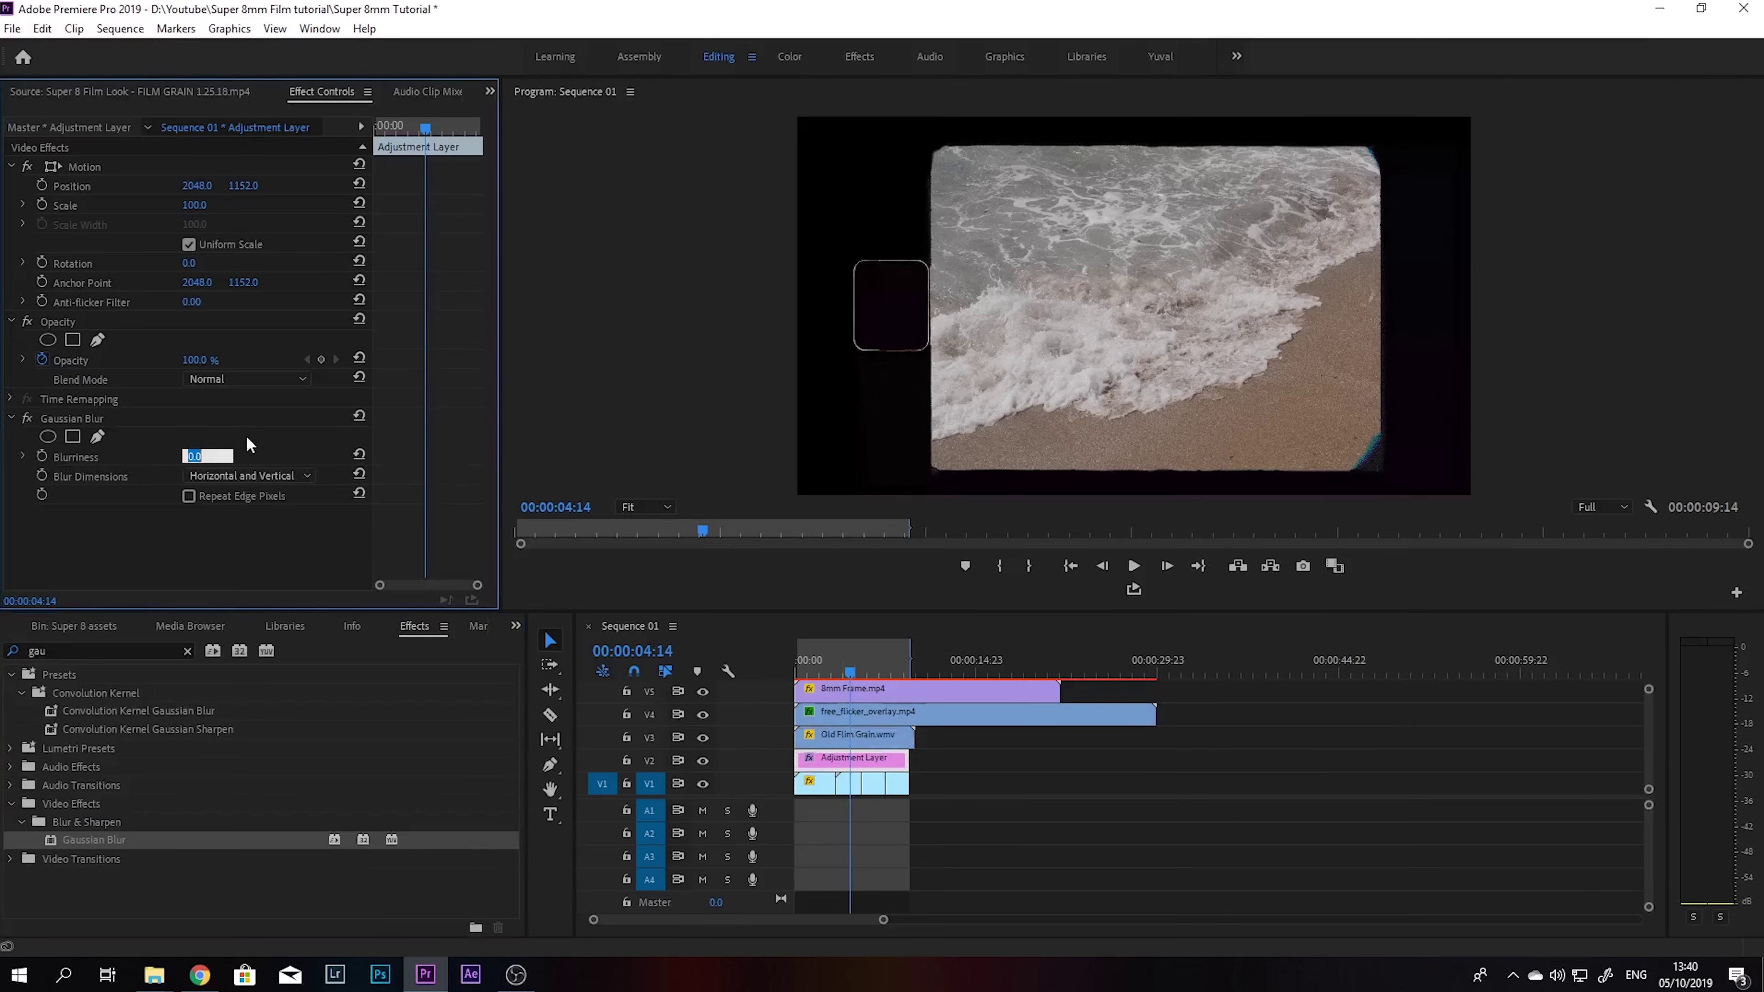
text(20)
key(Return)
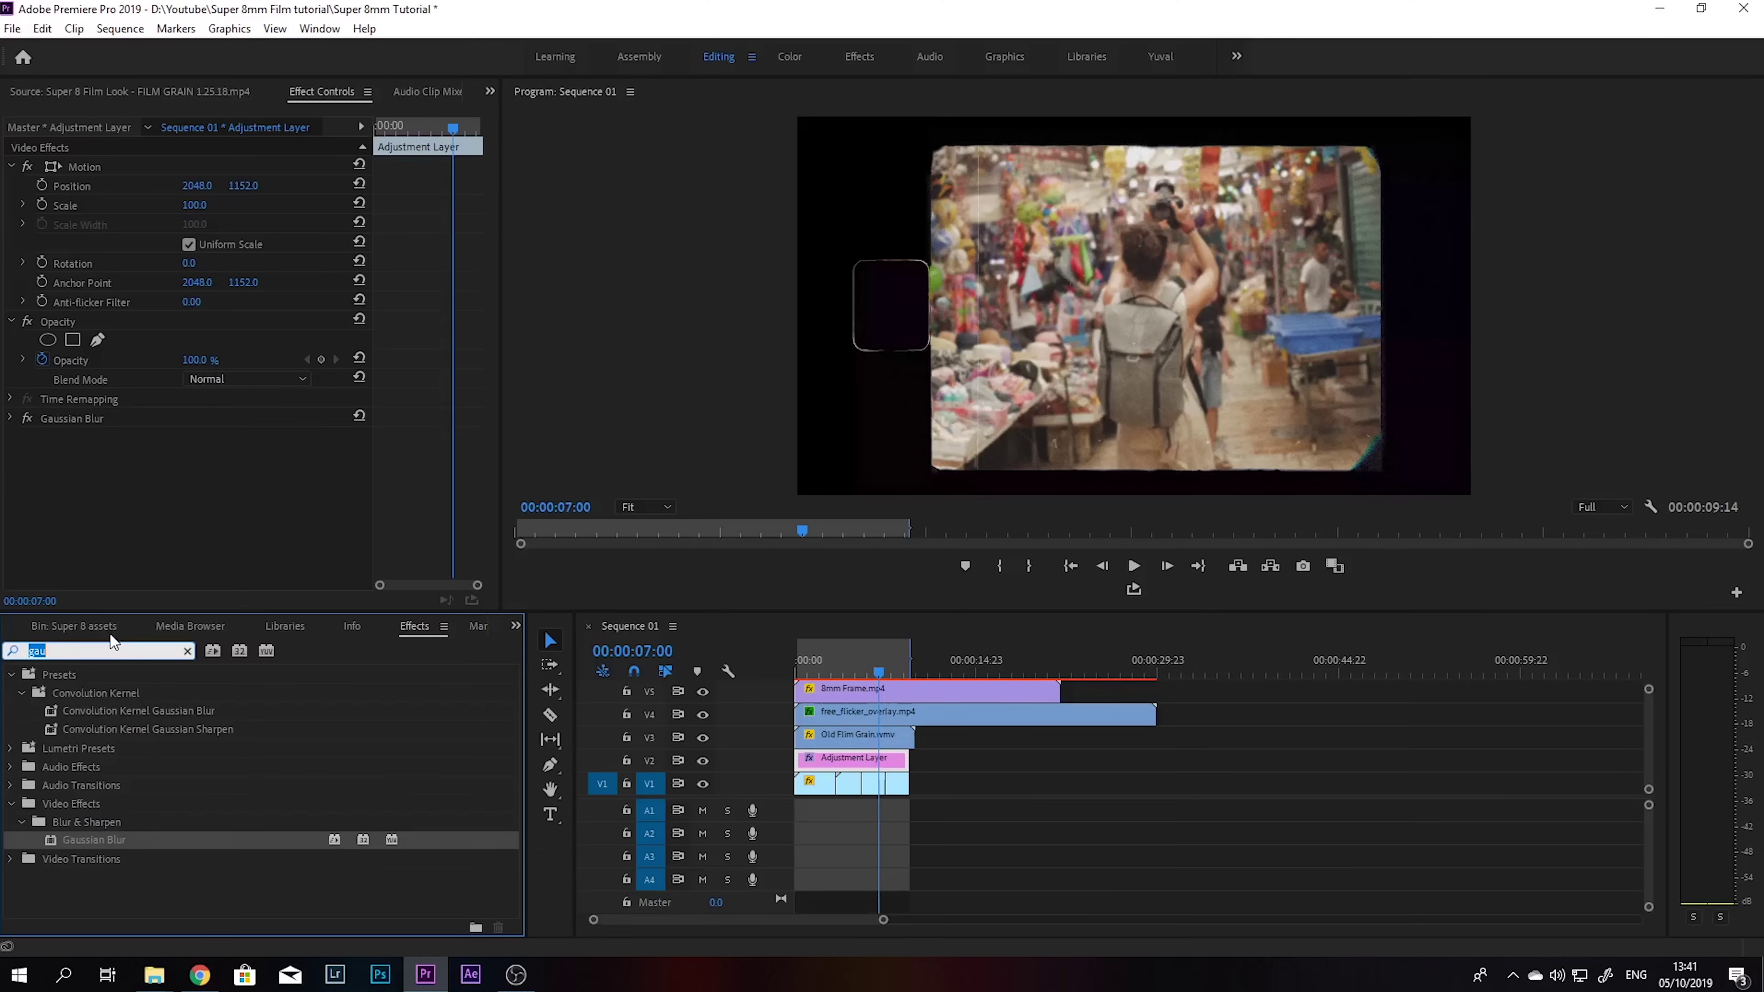
text(poster)
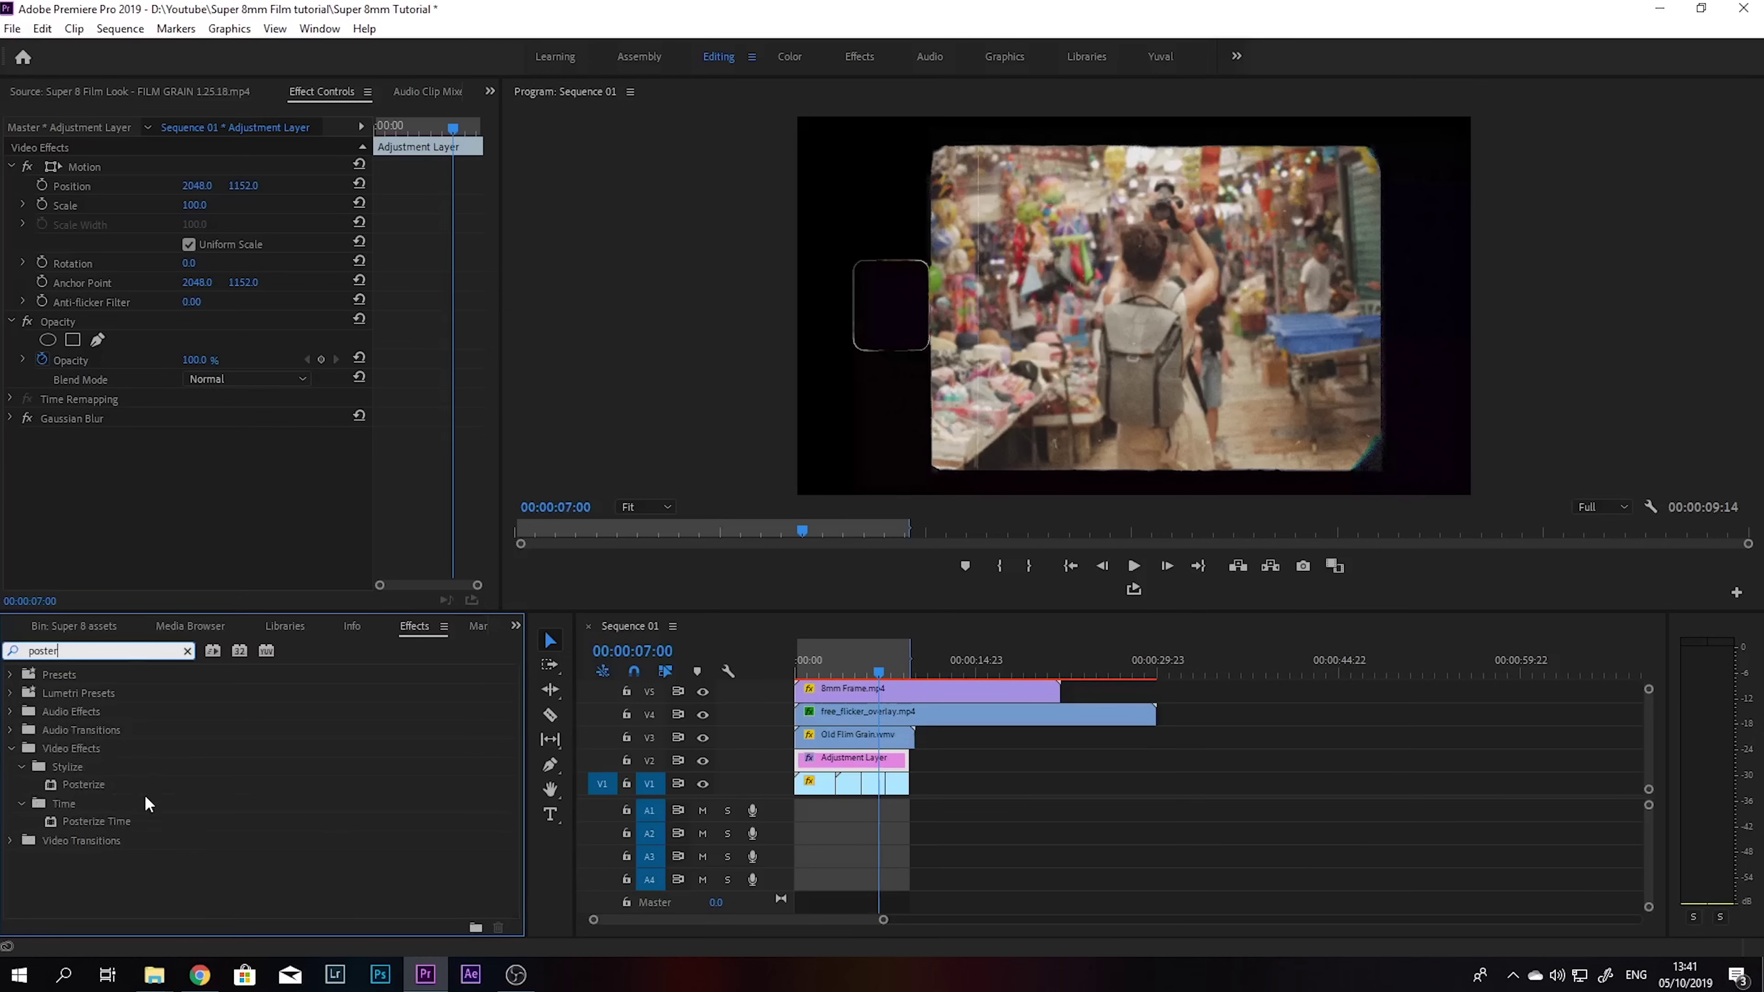
Step: Apply Posterize Time to the adjustment layer at 12 fps and play back the look
drag(102, 827, 846, 760)
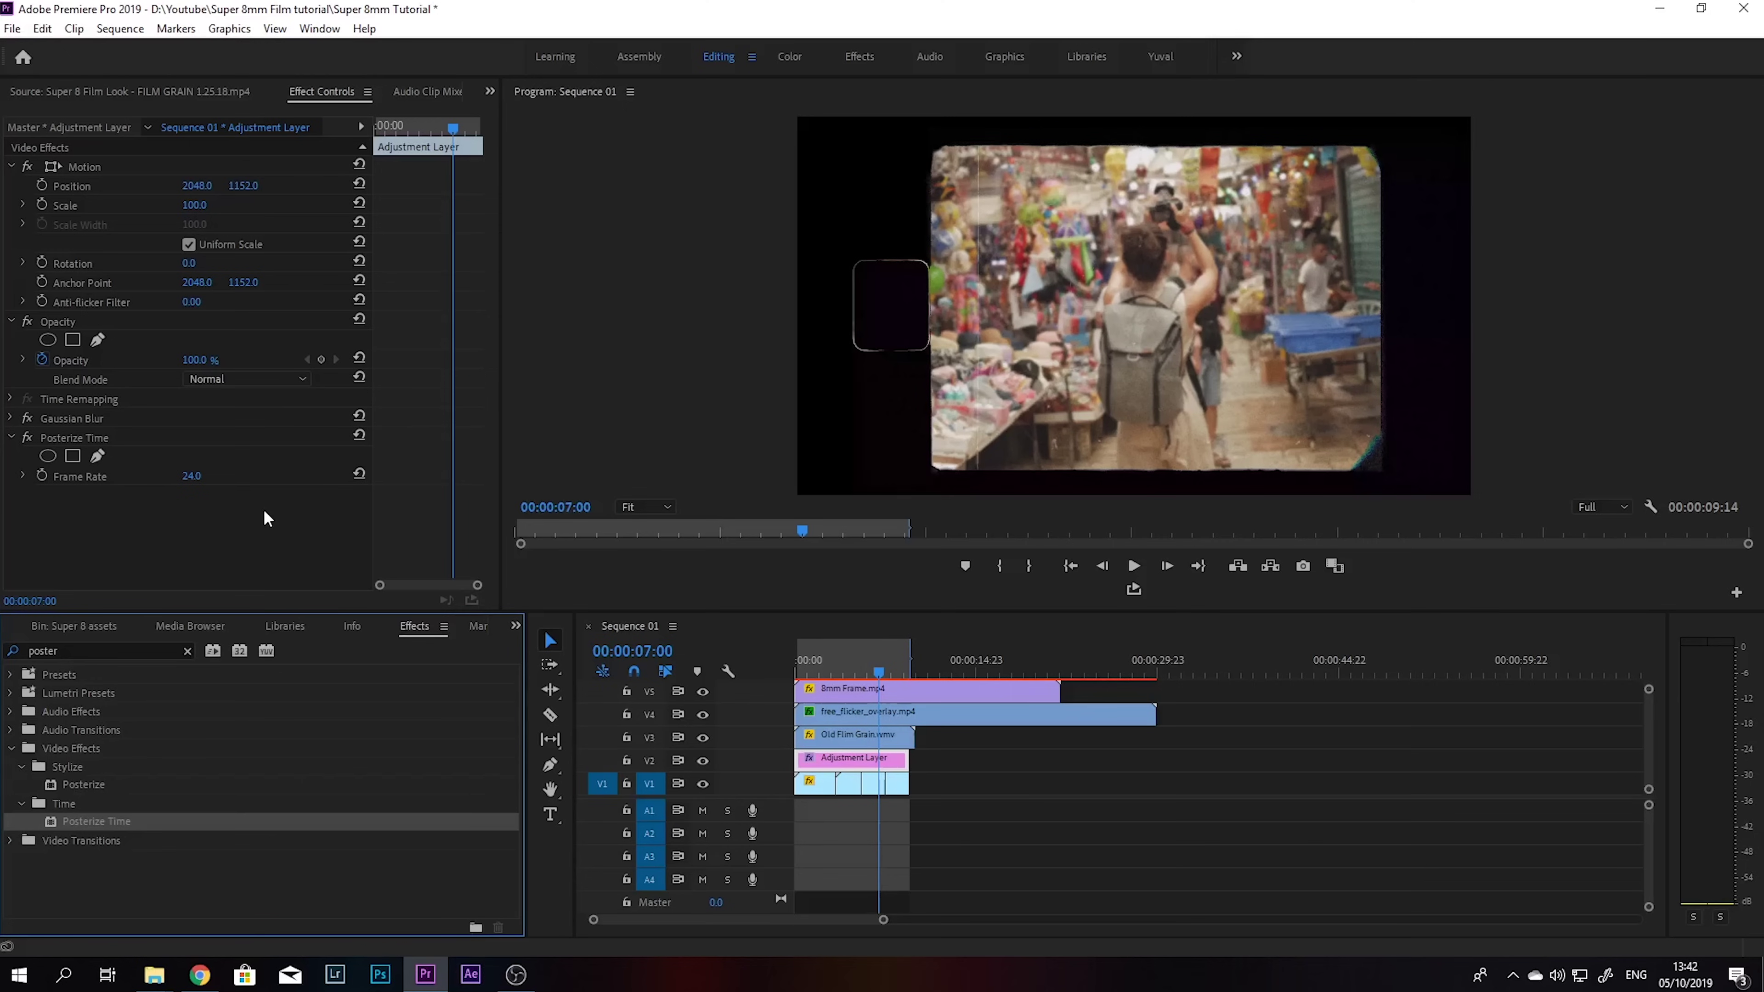
click(96, 479)
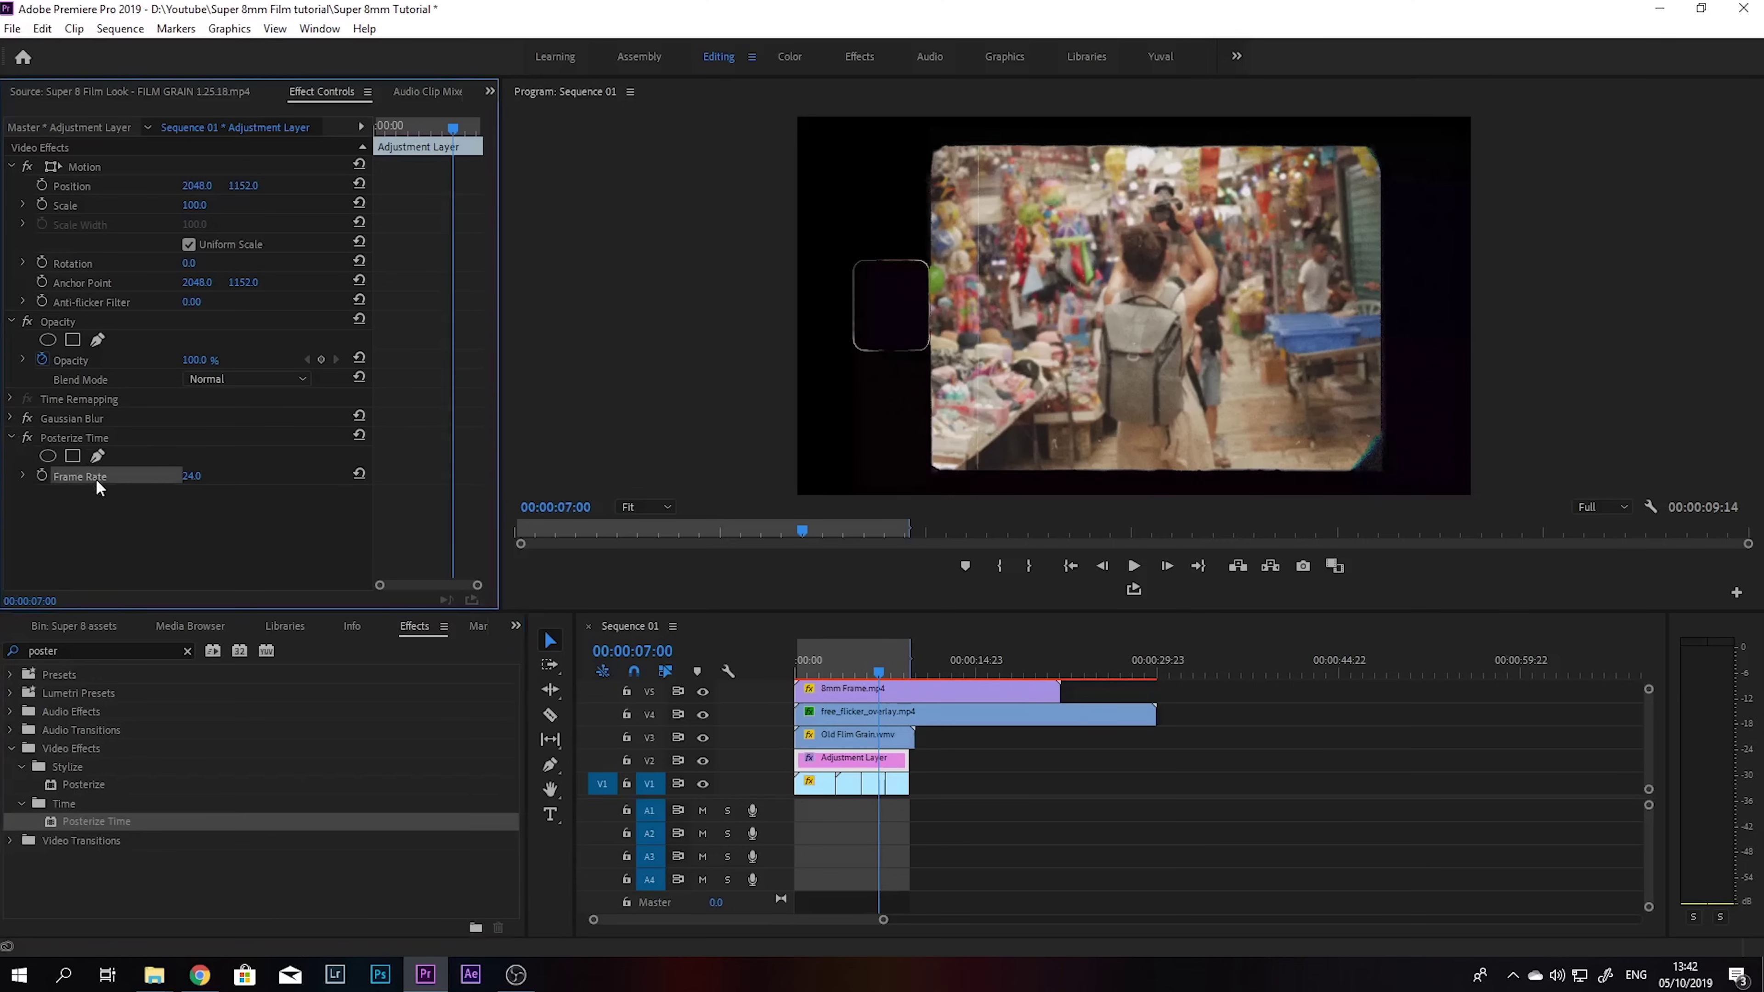
click(191, 478)
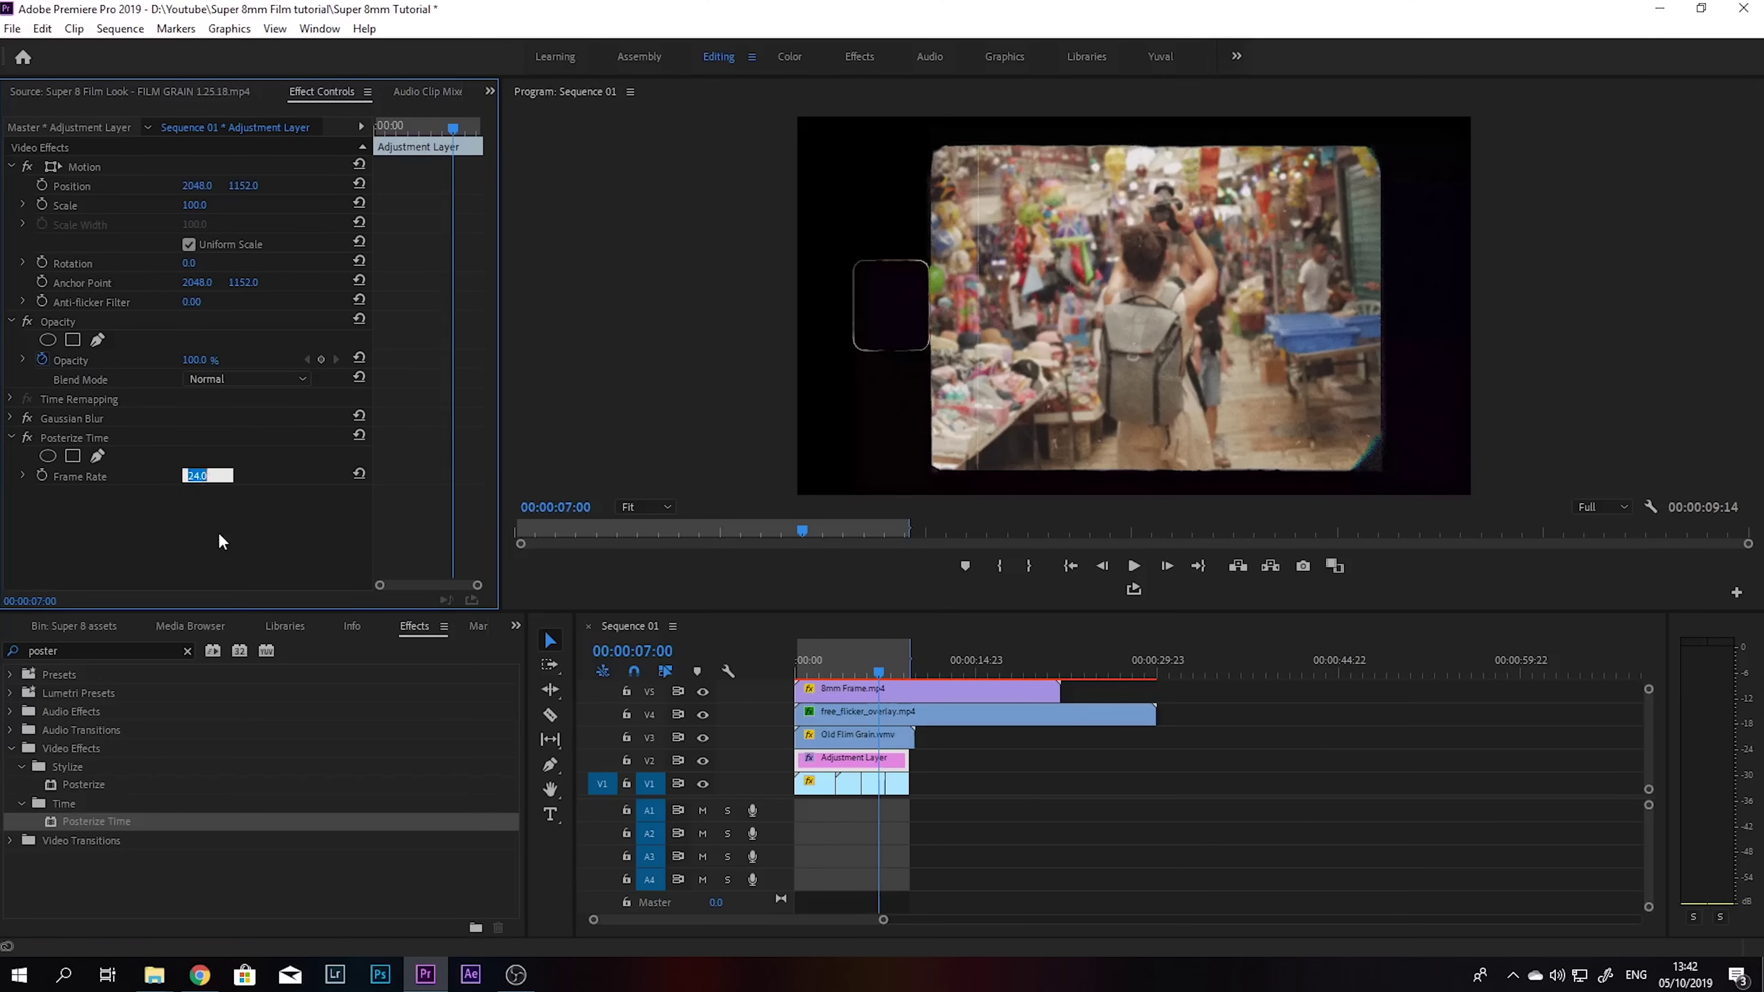
text(12)
click(220, 539)
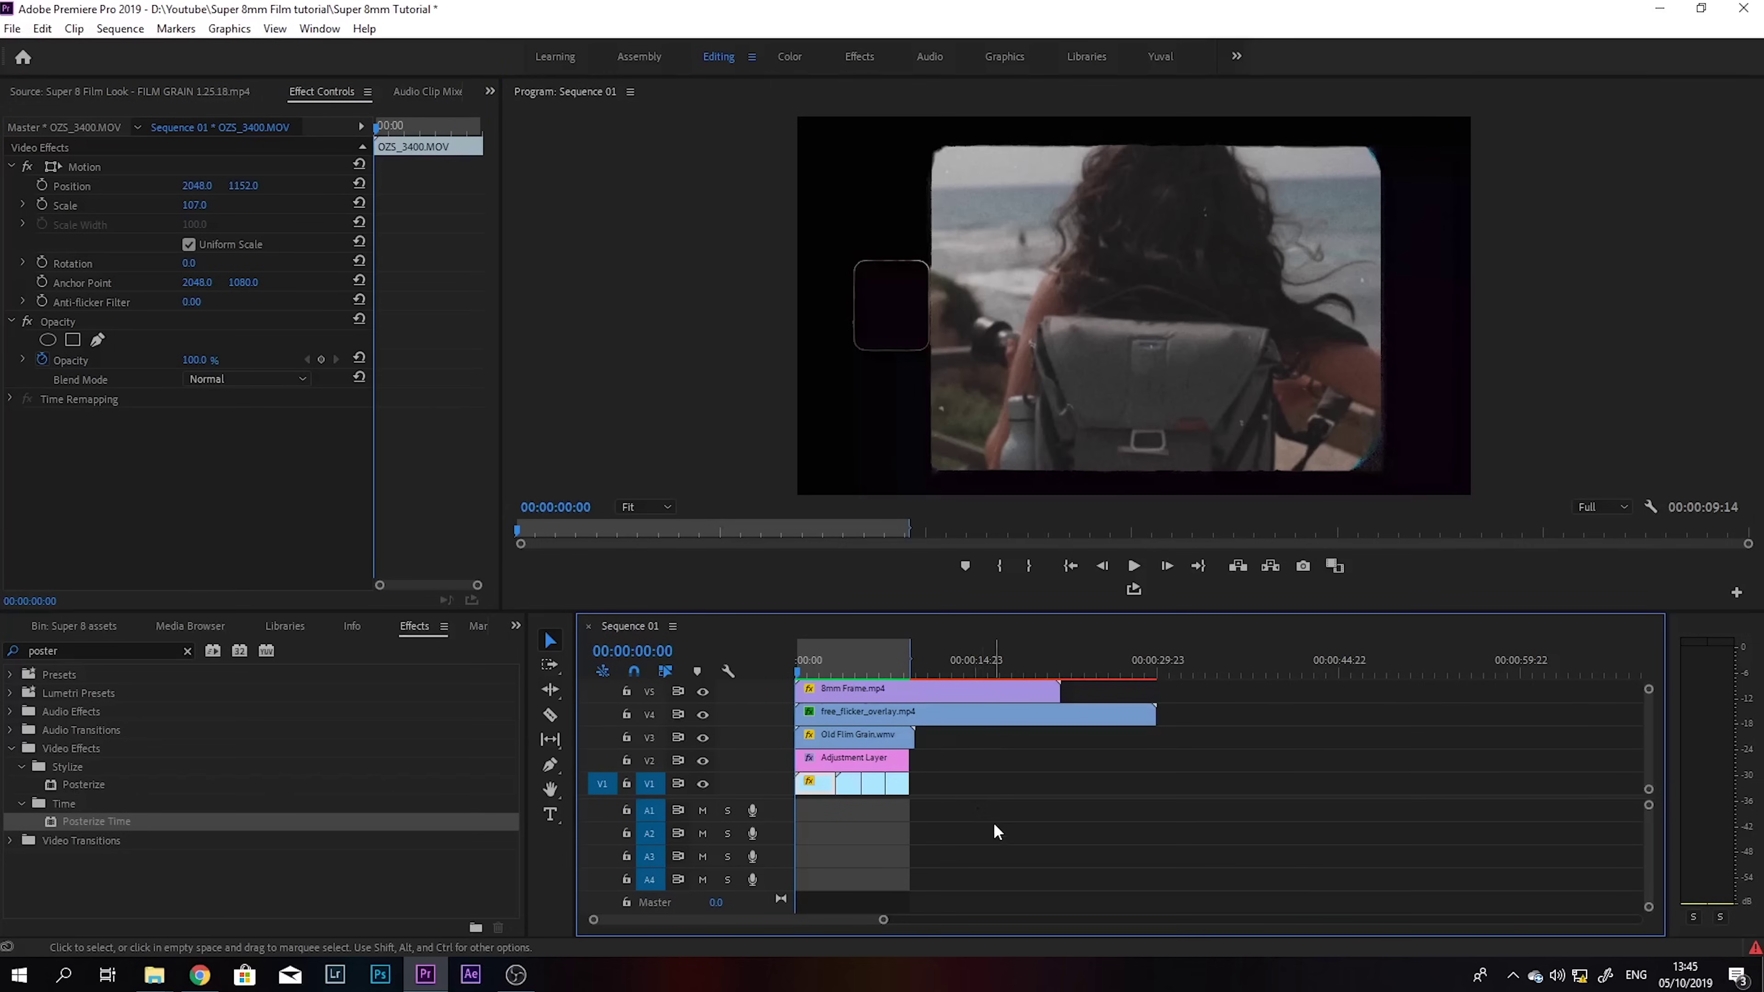
key(space)
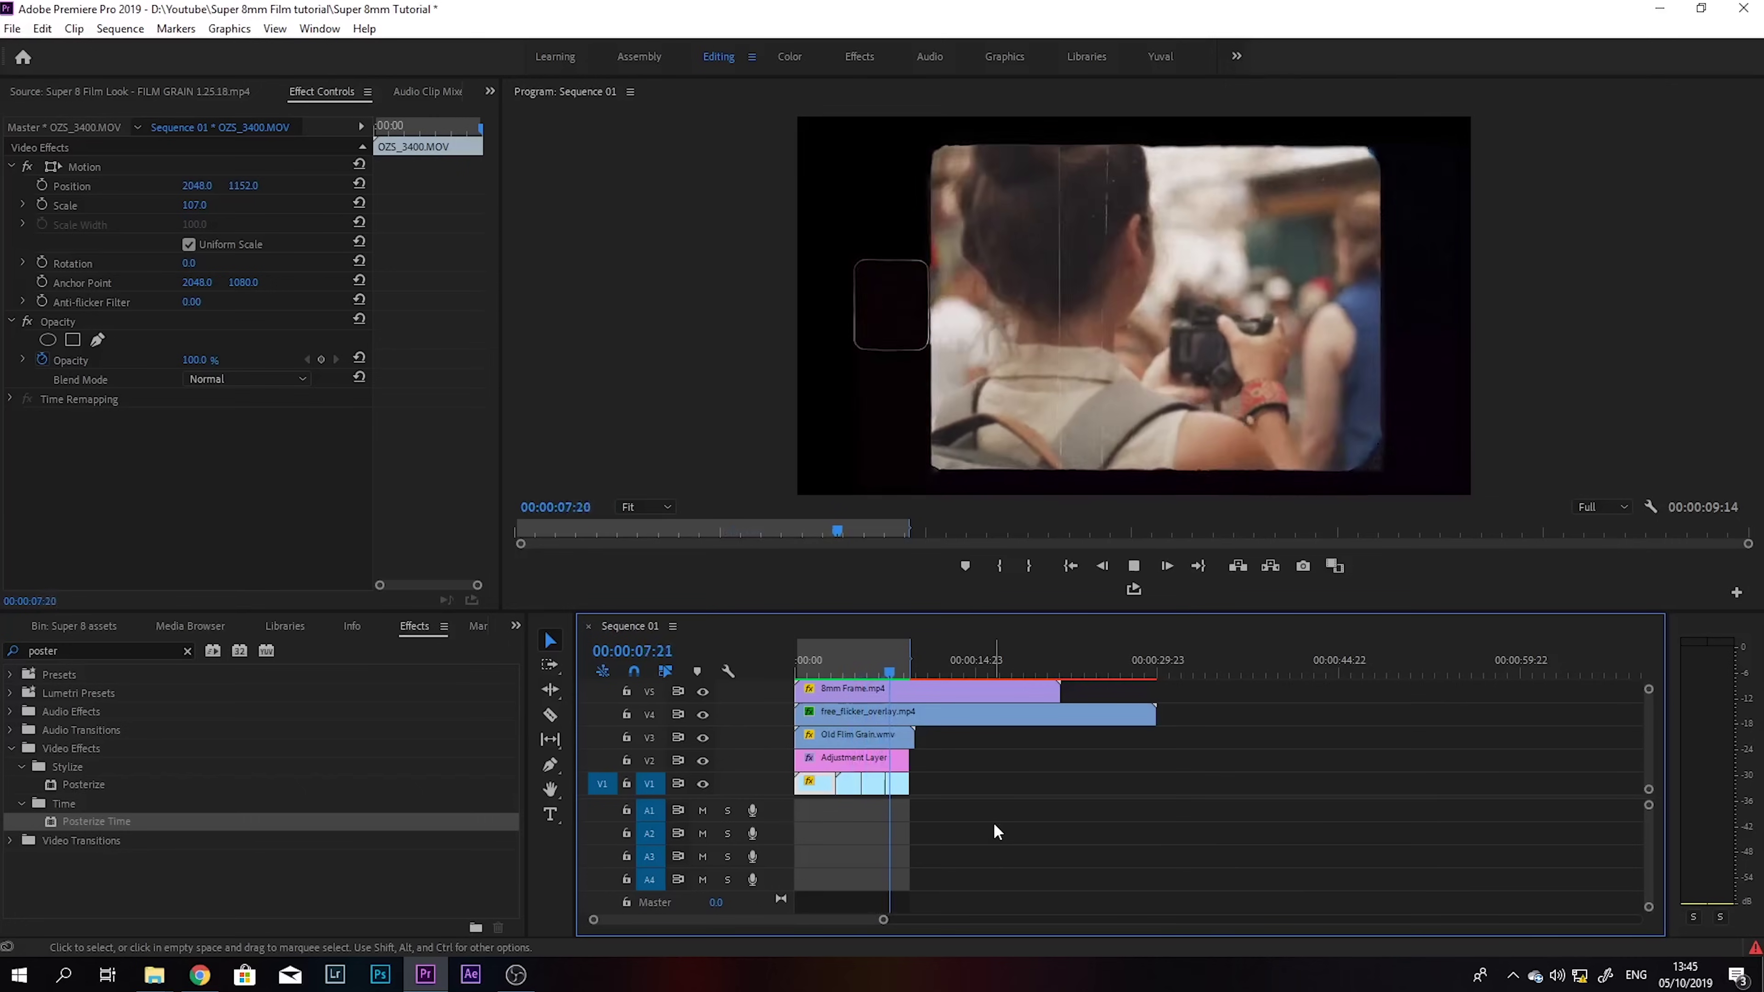
key(space)
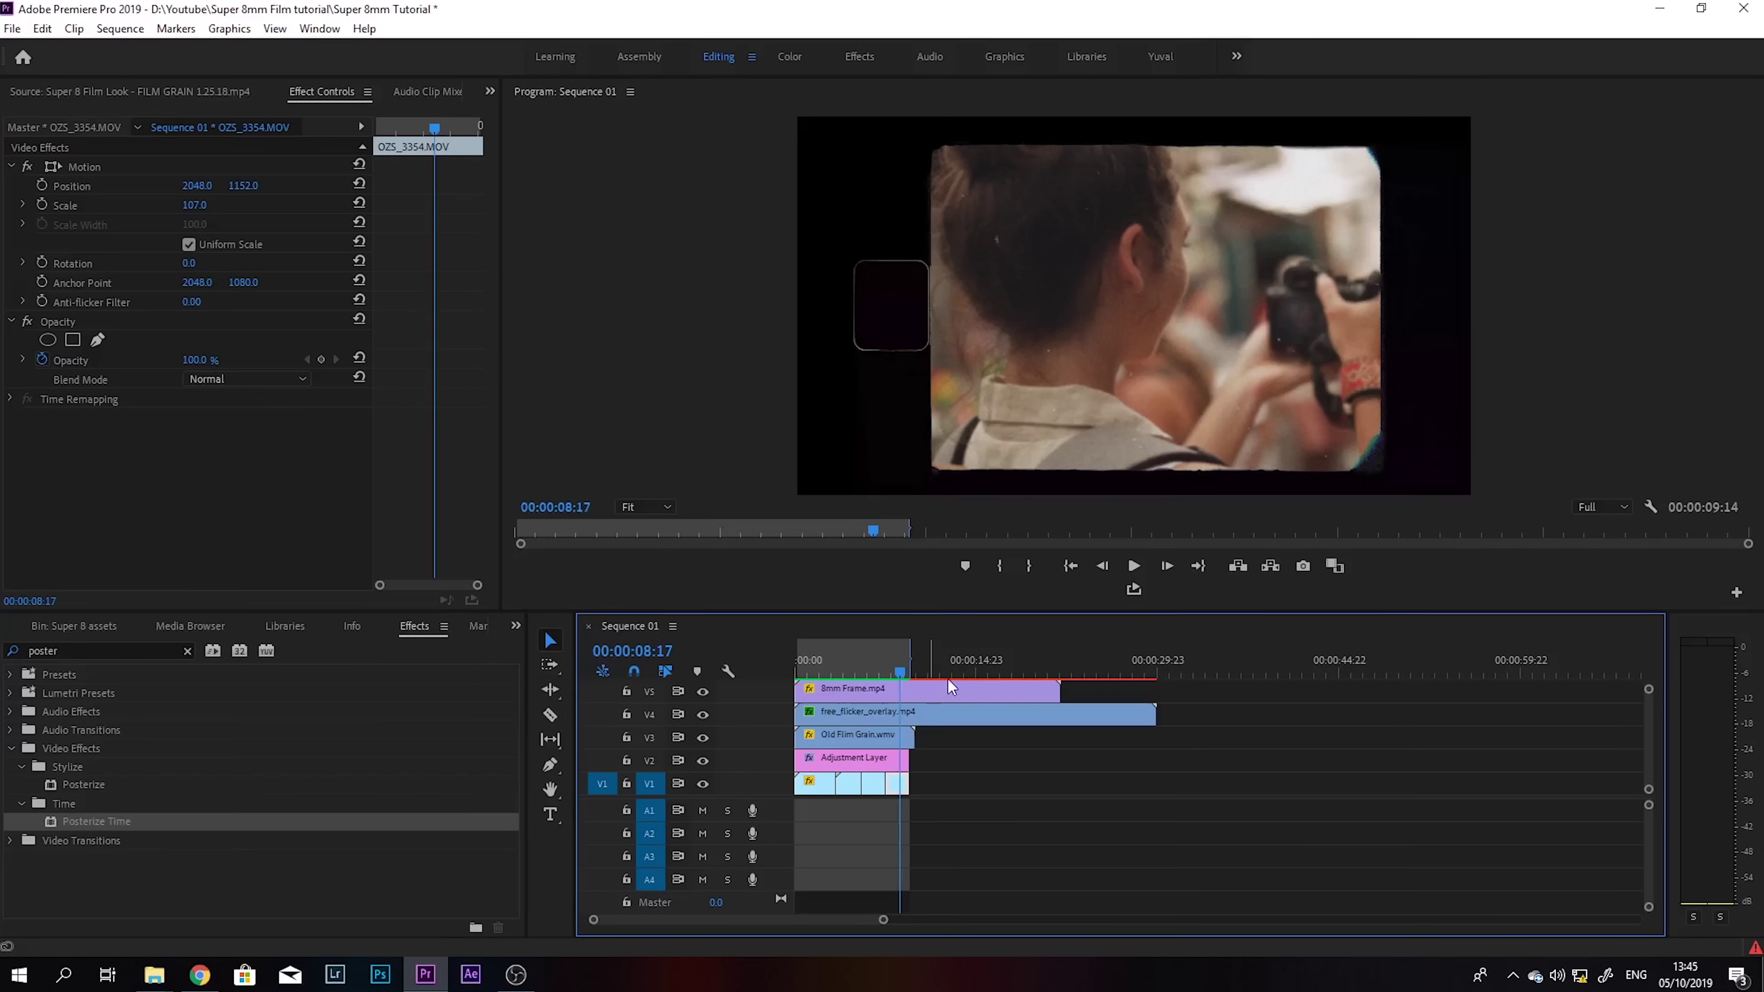
key(Home)
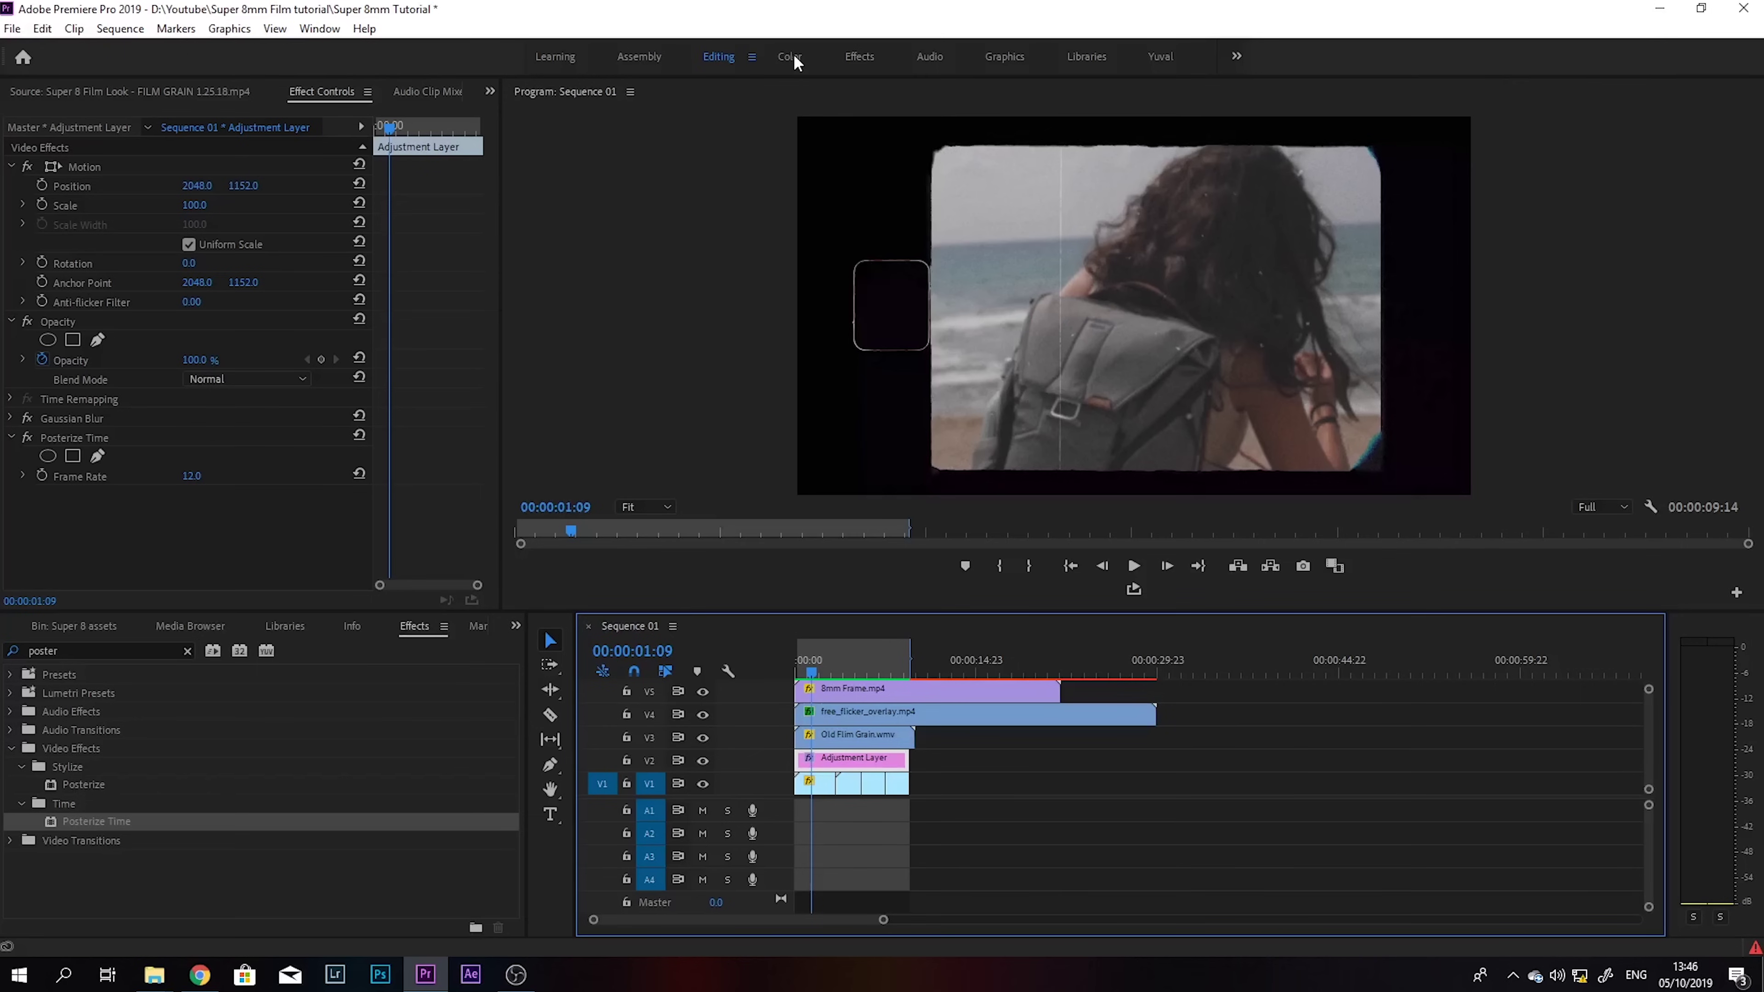
Step: Apply the Fuji REALA 500D Kodak 2393 Lumetri look to the adjustment layer at 110.2 intensity
click(790, 55)
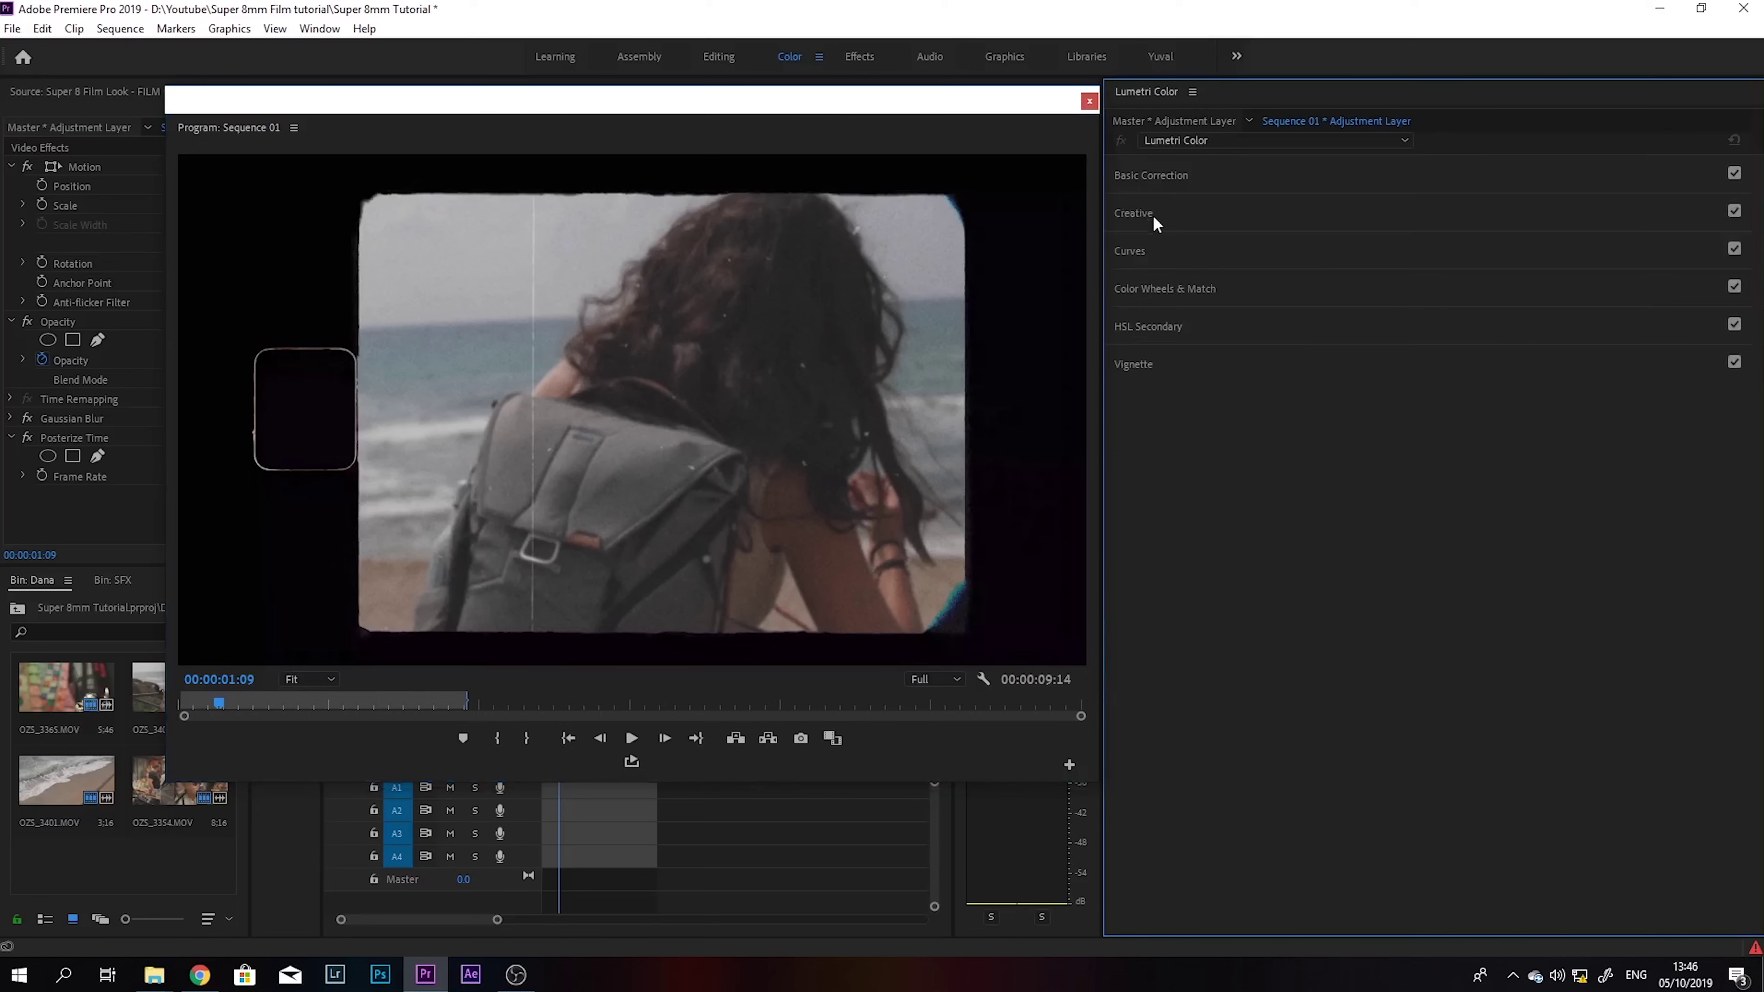
click(1155, 214)
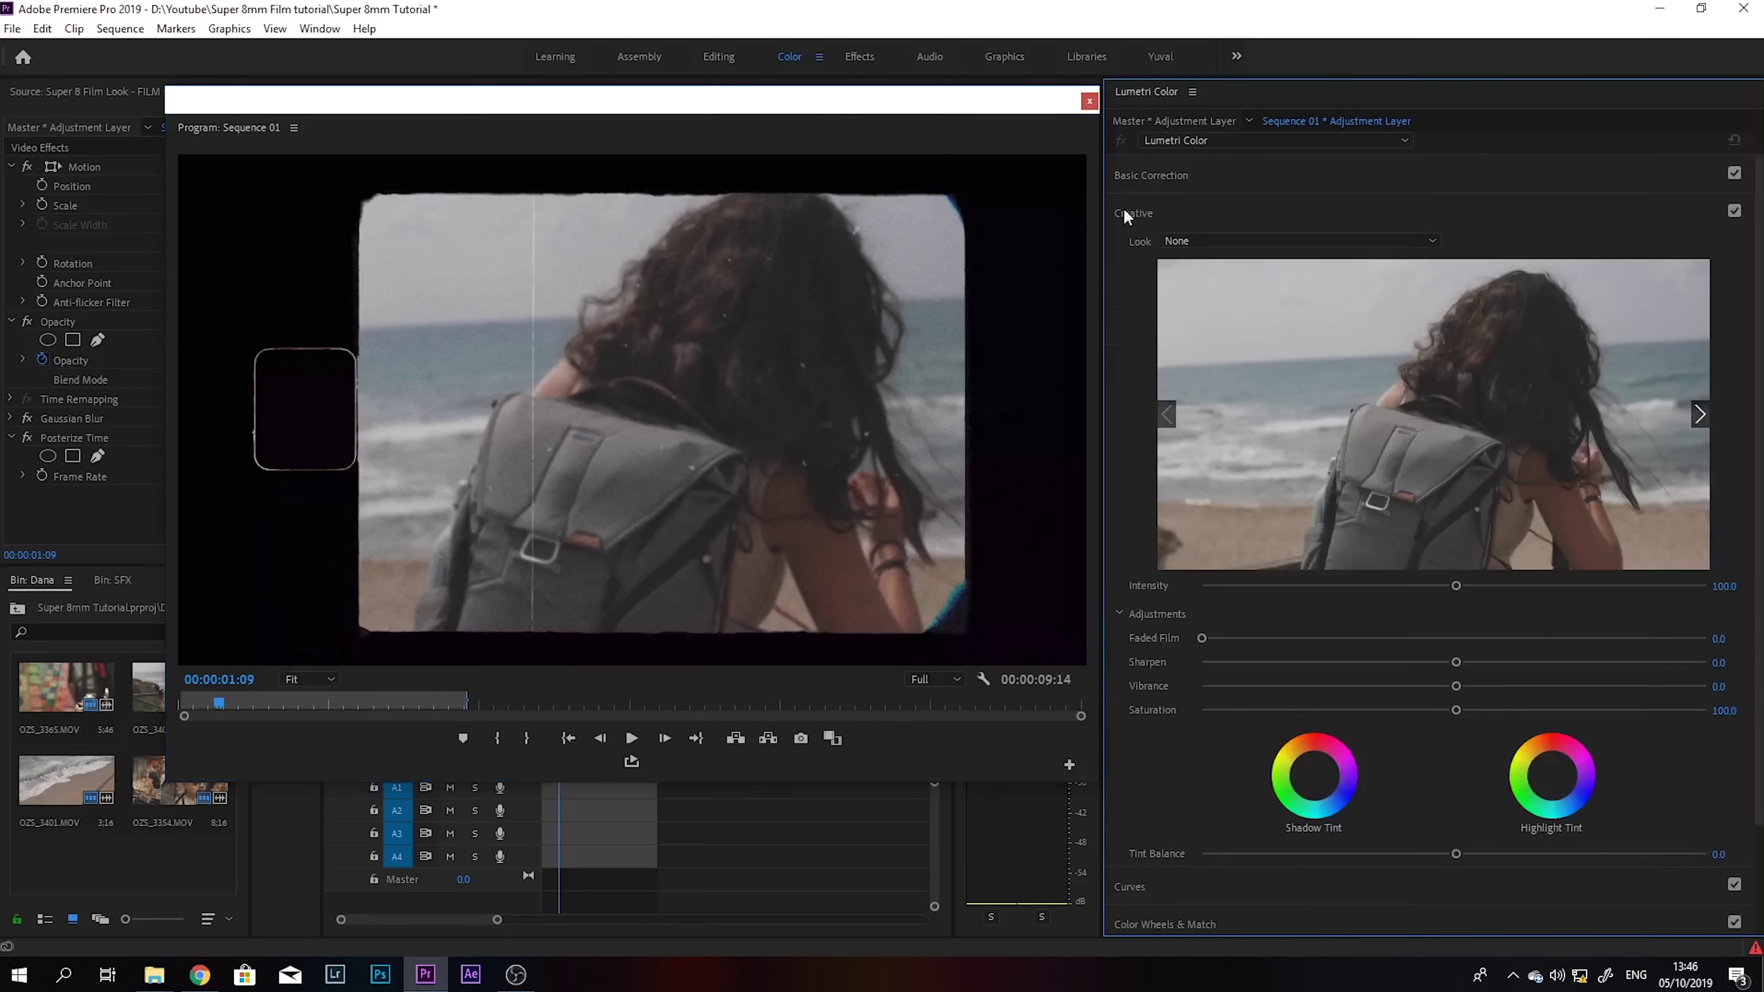
click(1698, 415)
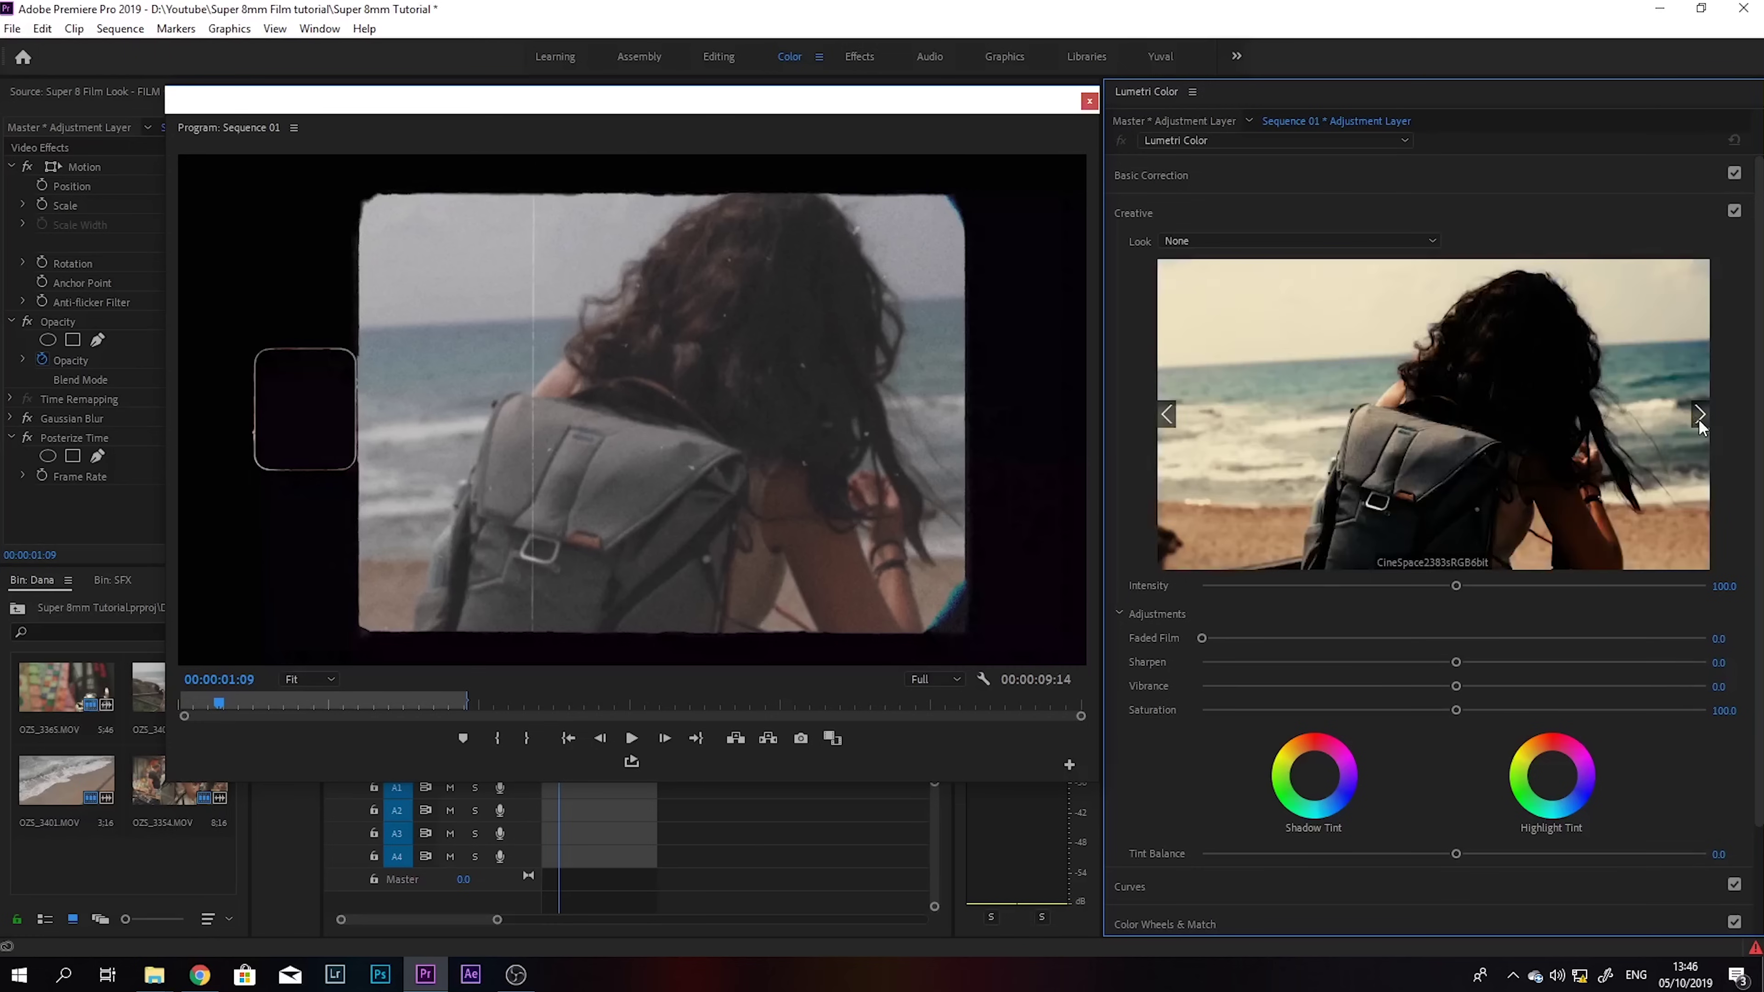
click(1698, 416)
click(1698, 416)
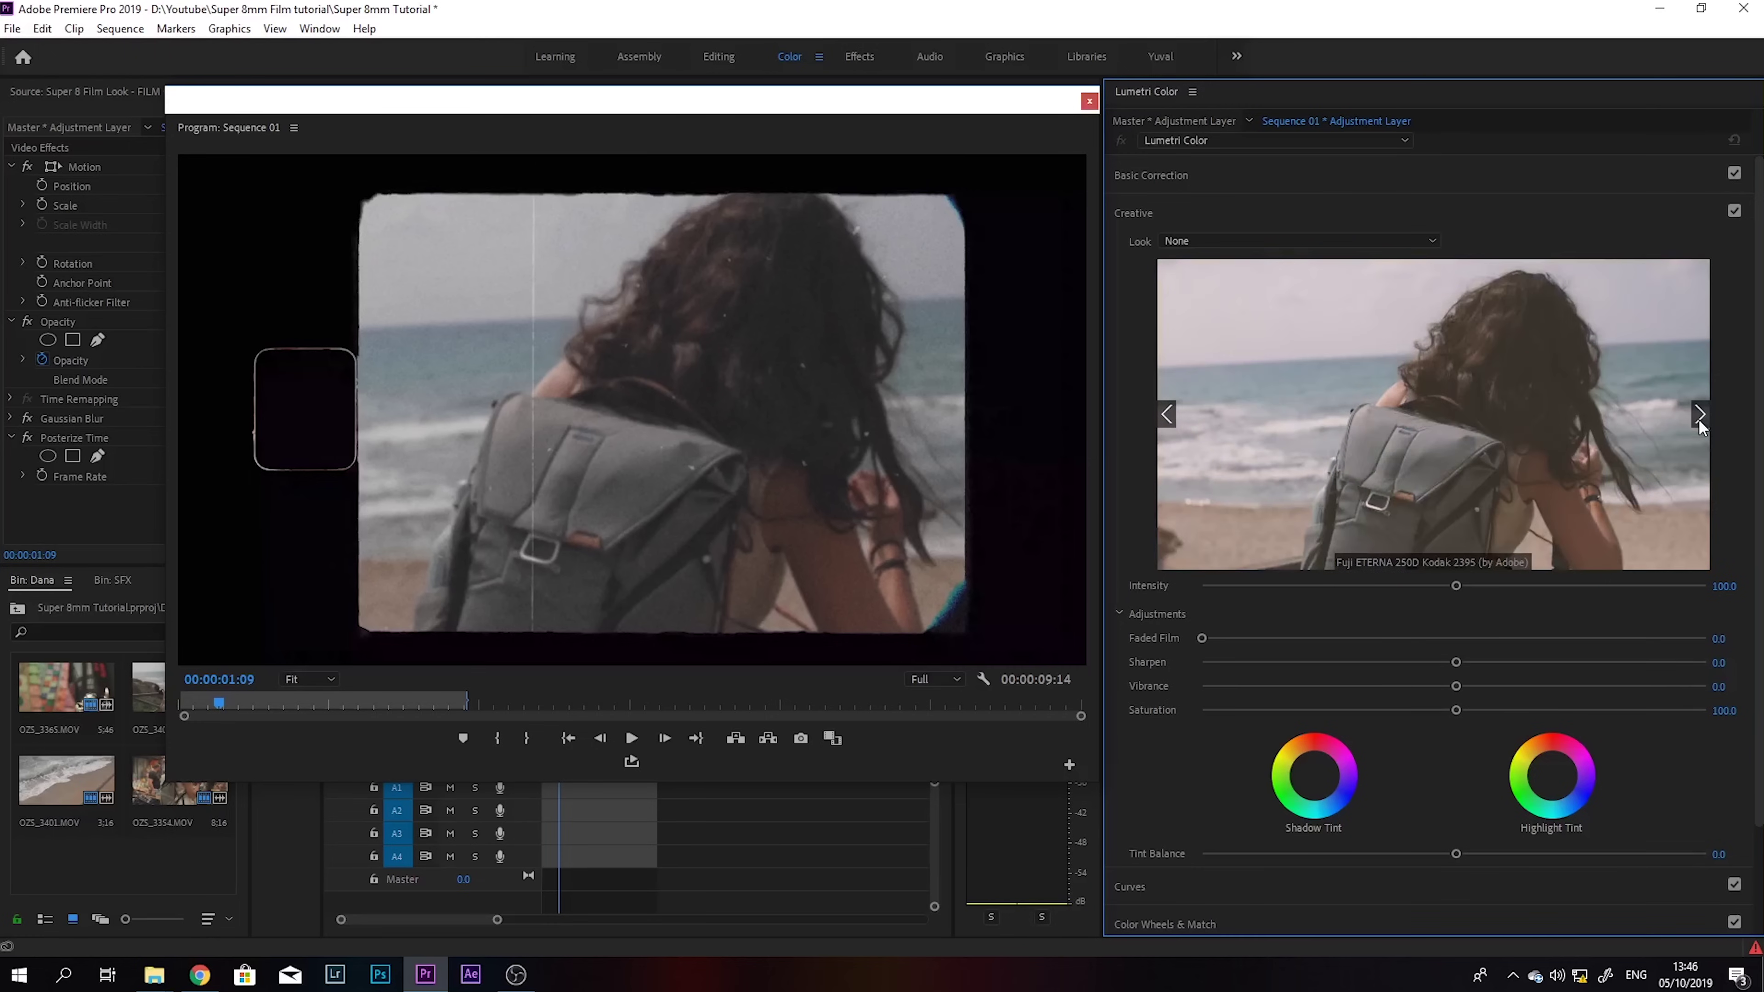
click(1168, 421)
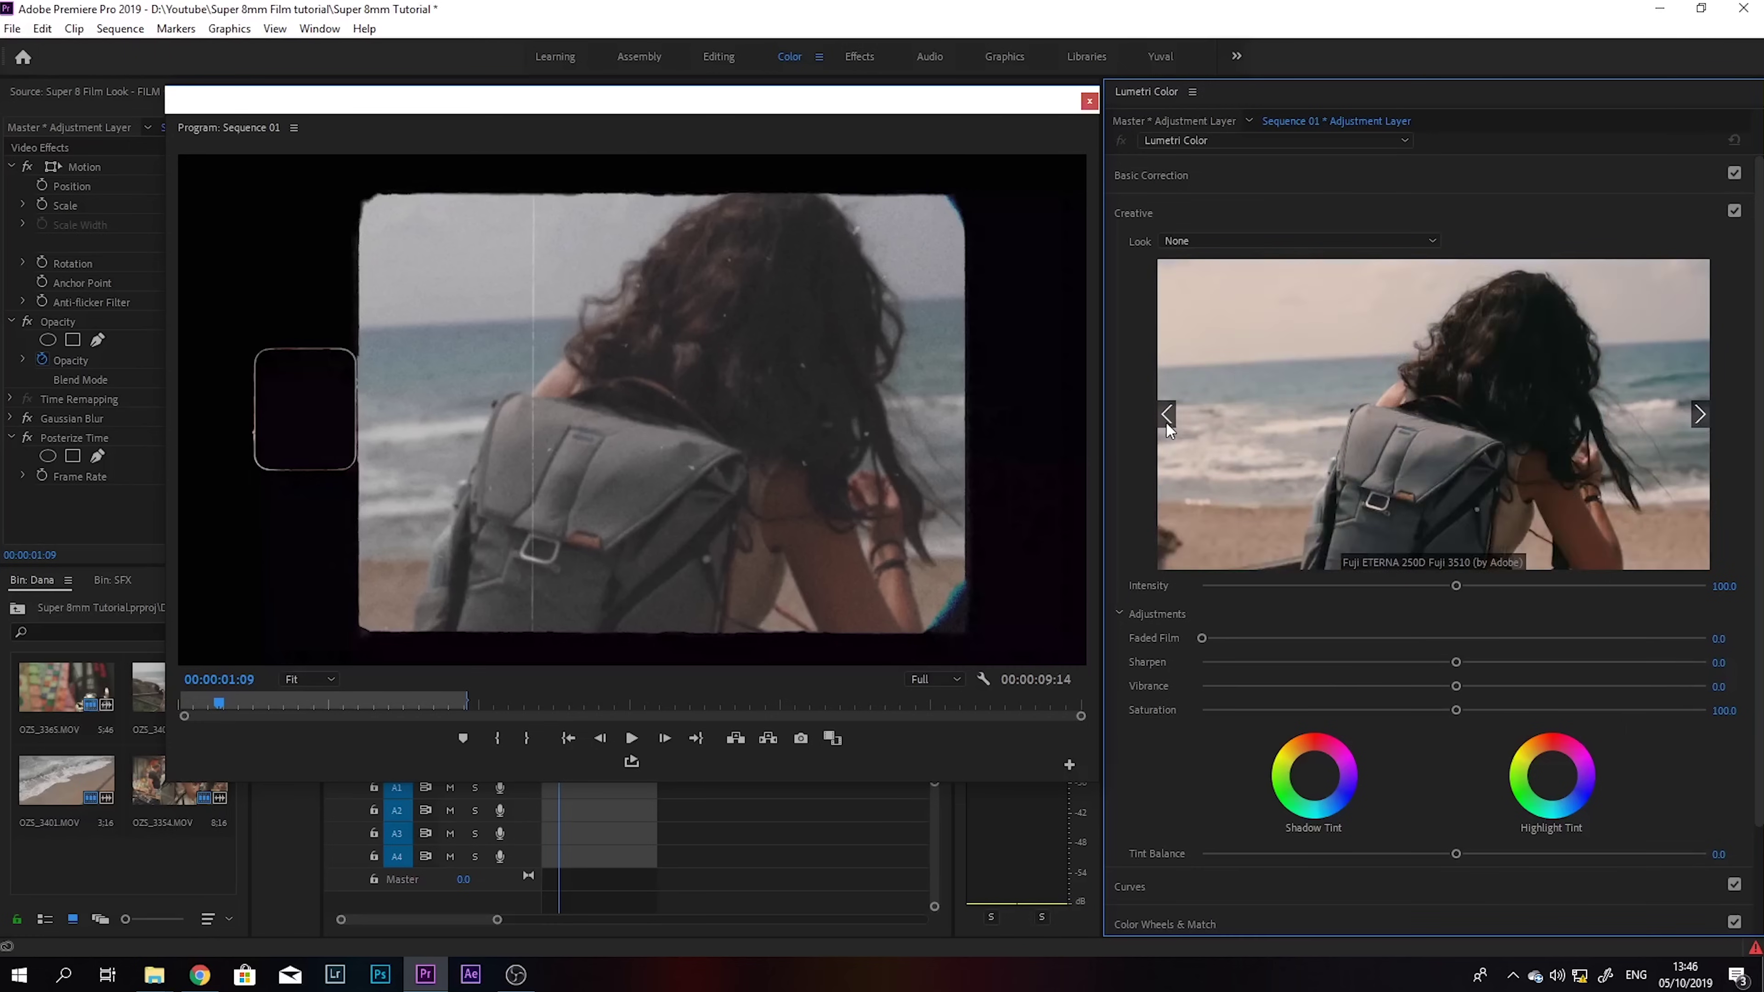
click(1423, 464)
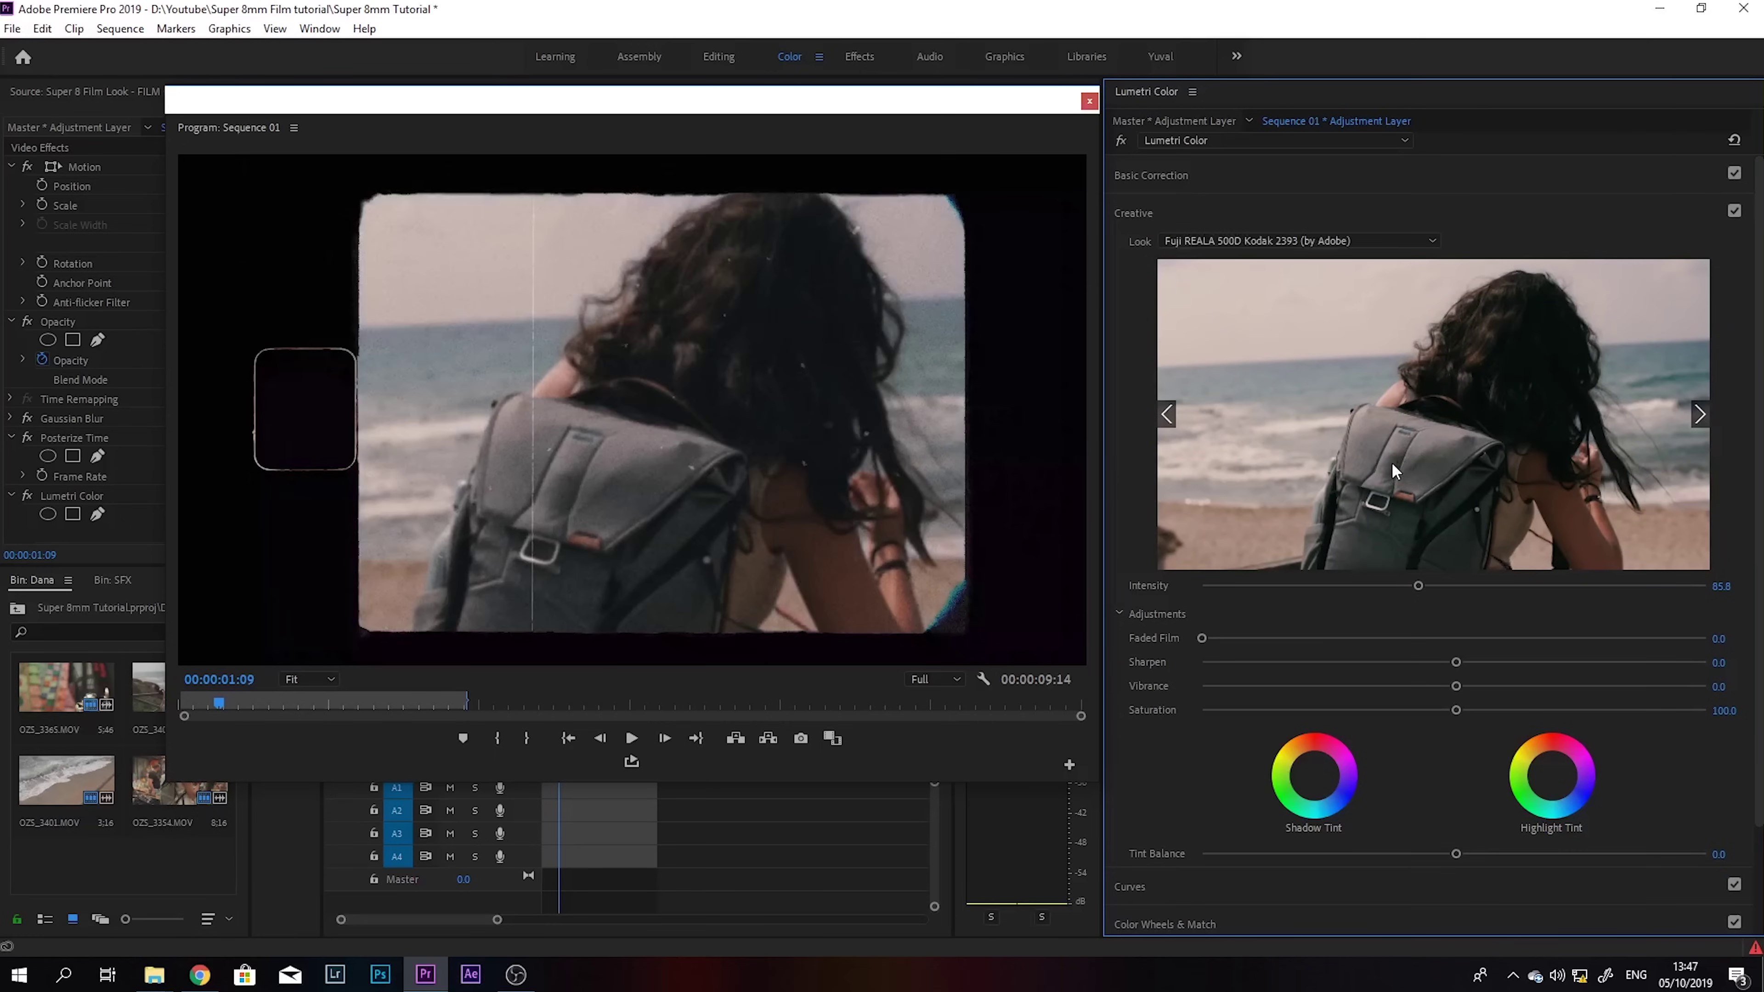
click(1479, 585)
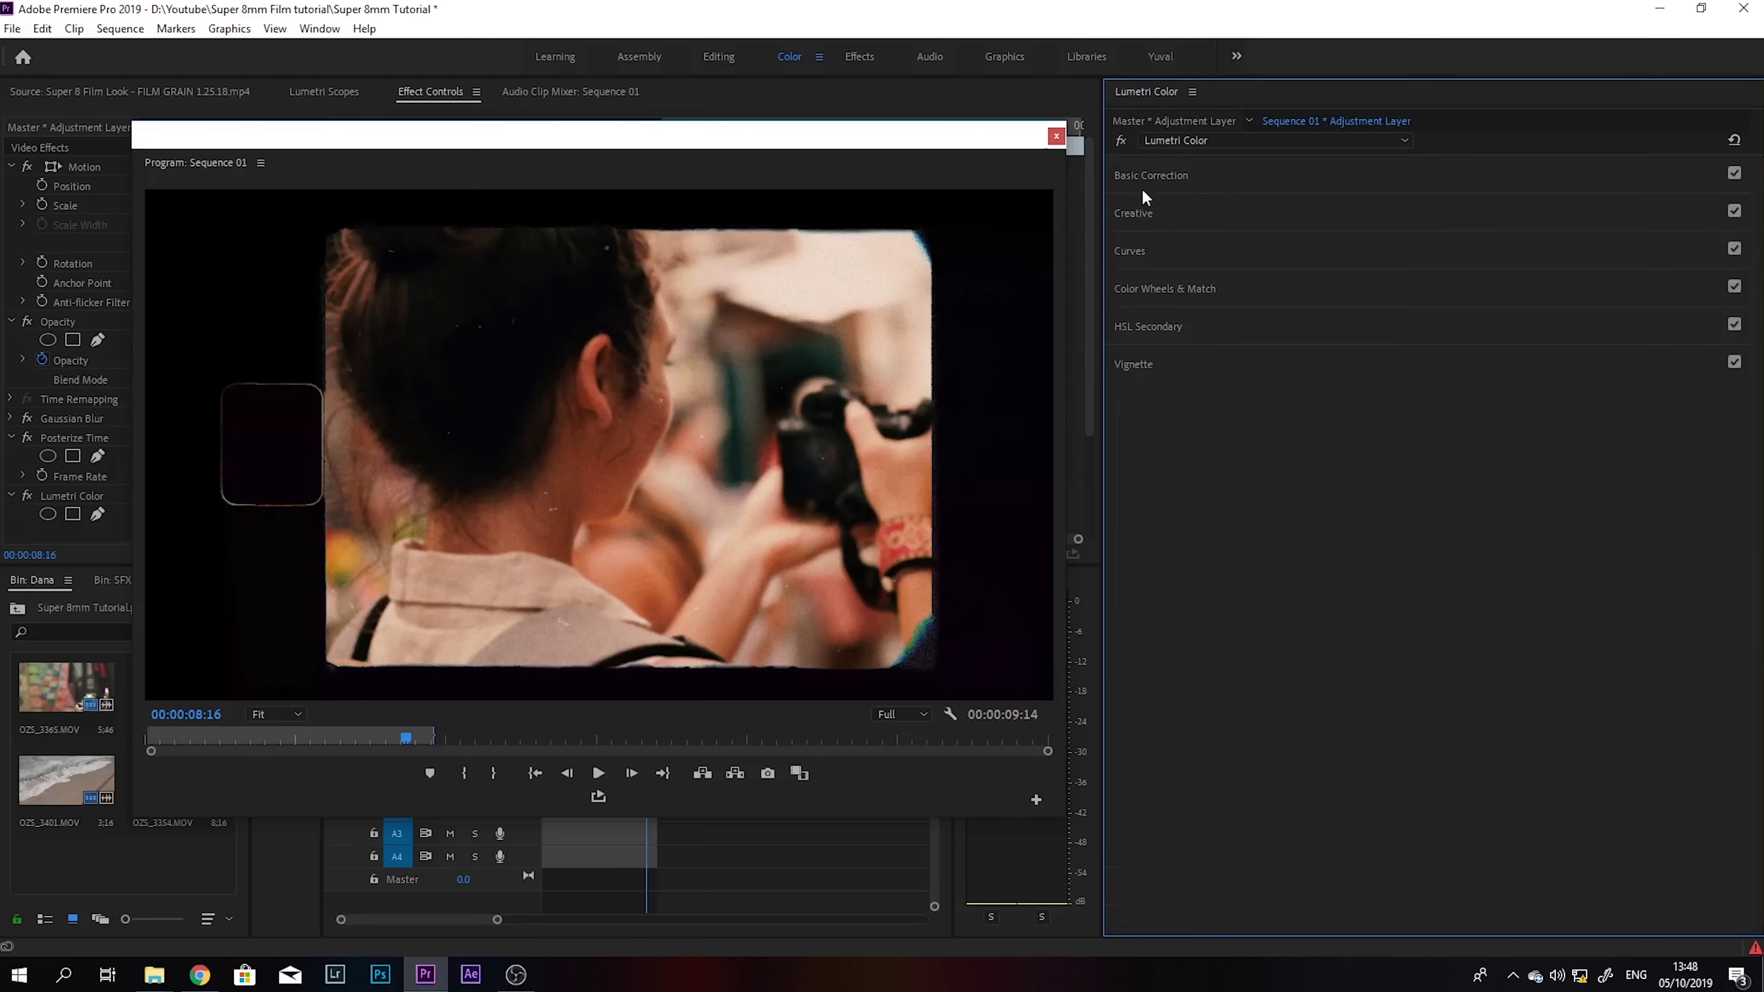
click(1147, 178)
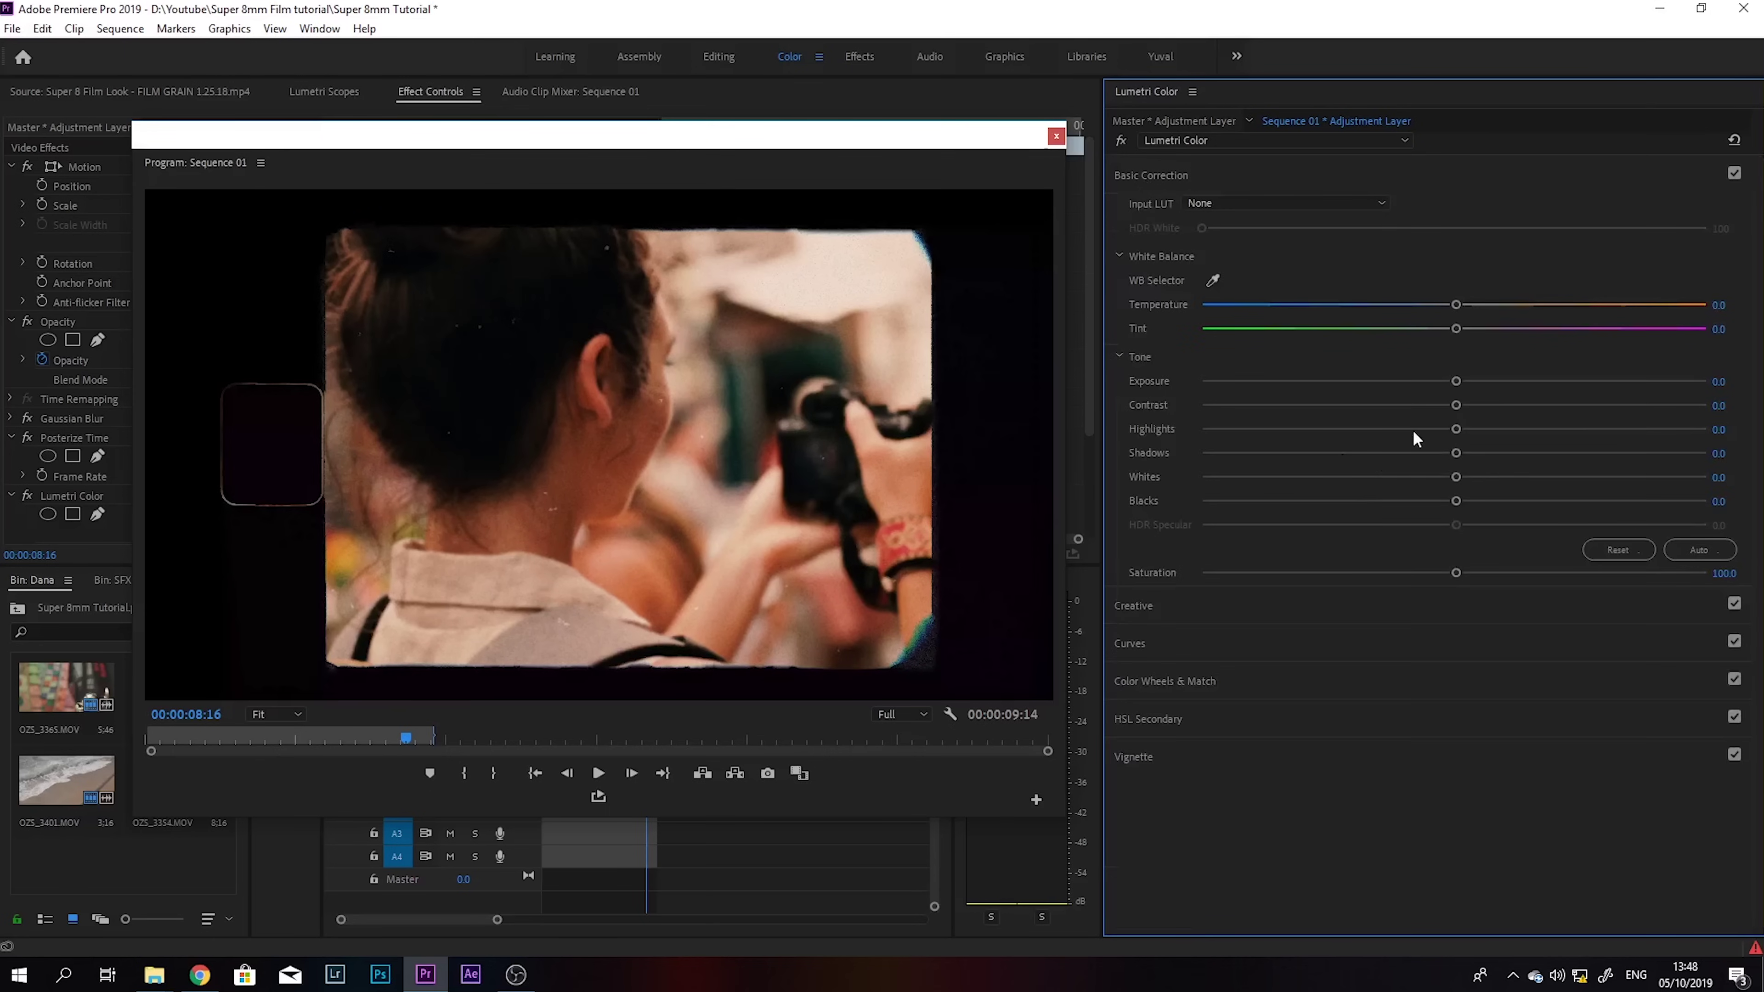
Step: Set Highlights to -31, Blacks to 12.4 and Exposure to 0.2 in Basic Correction
drag(1407, 432, 1376, 431)
drag(1456, 500, 1483, 499)
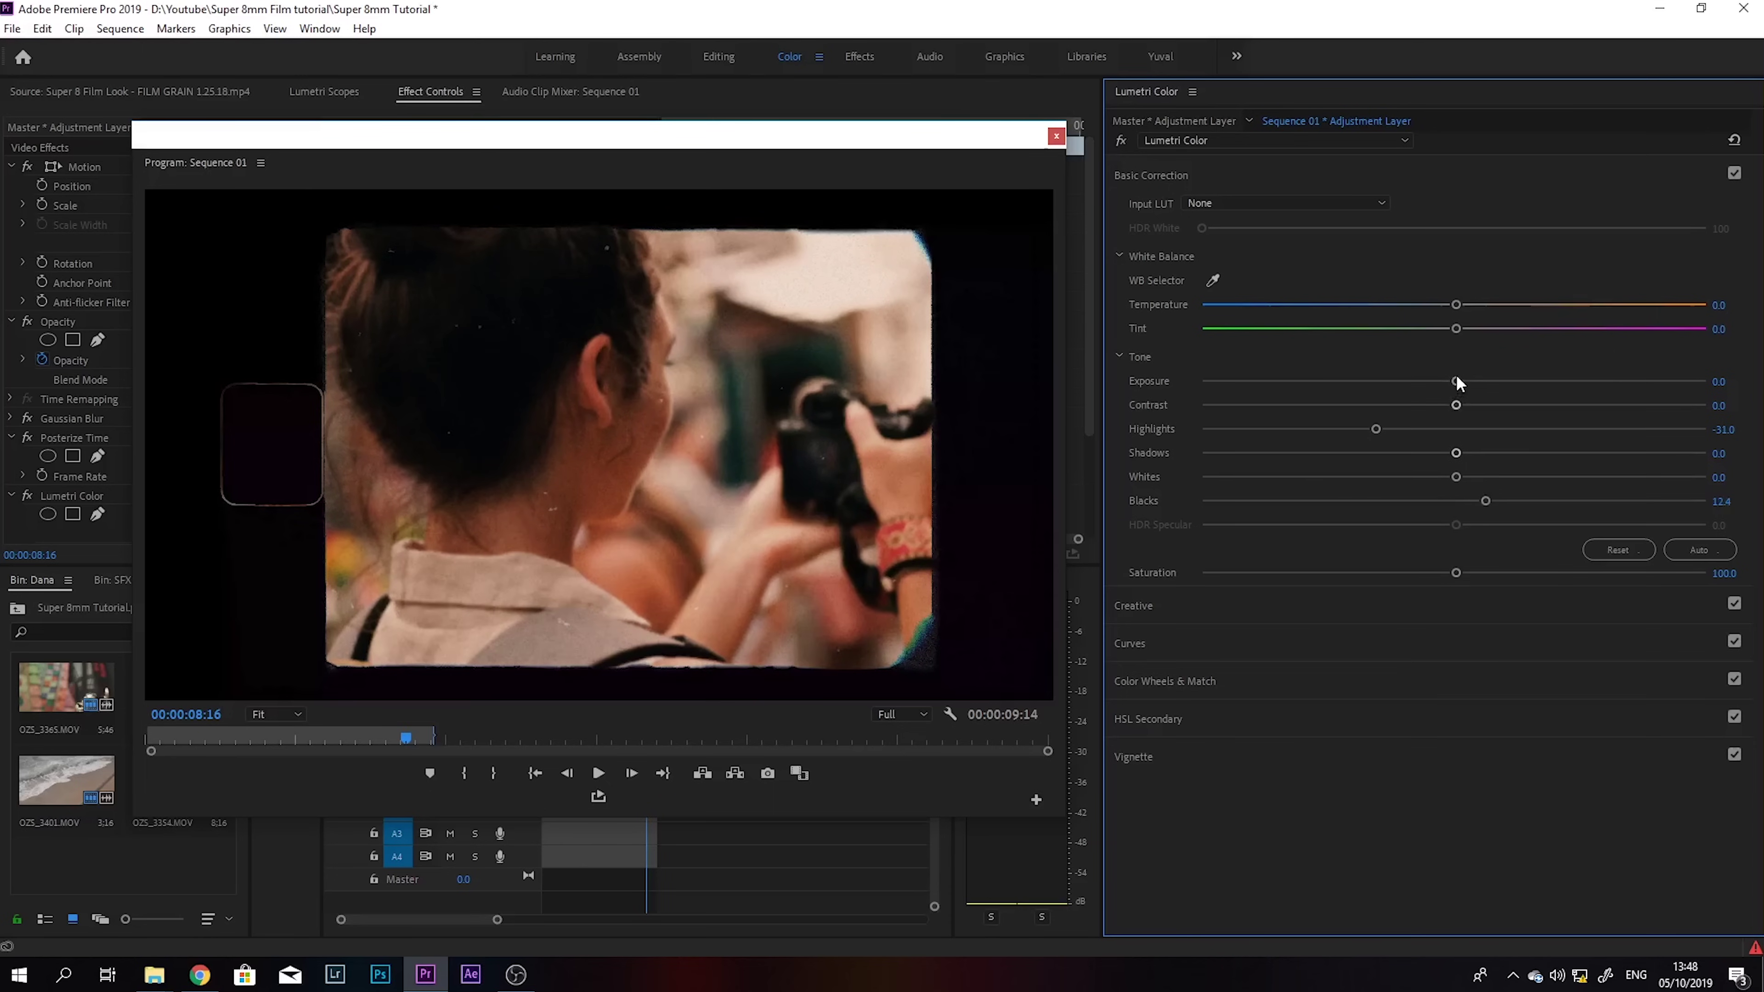
drag(1457, 380, 1471, 379)
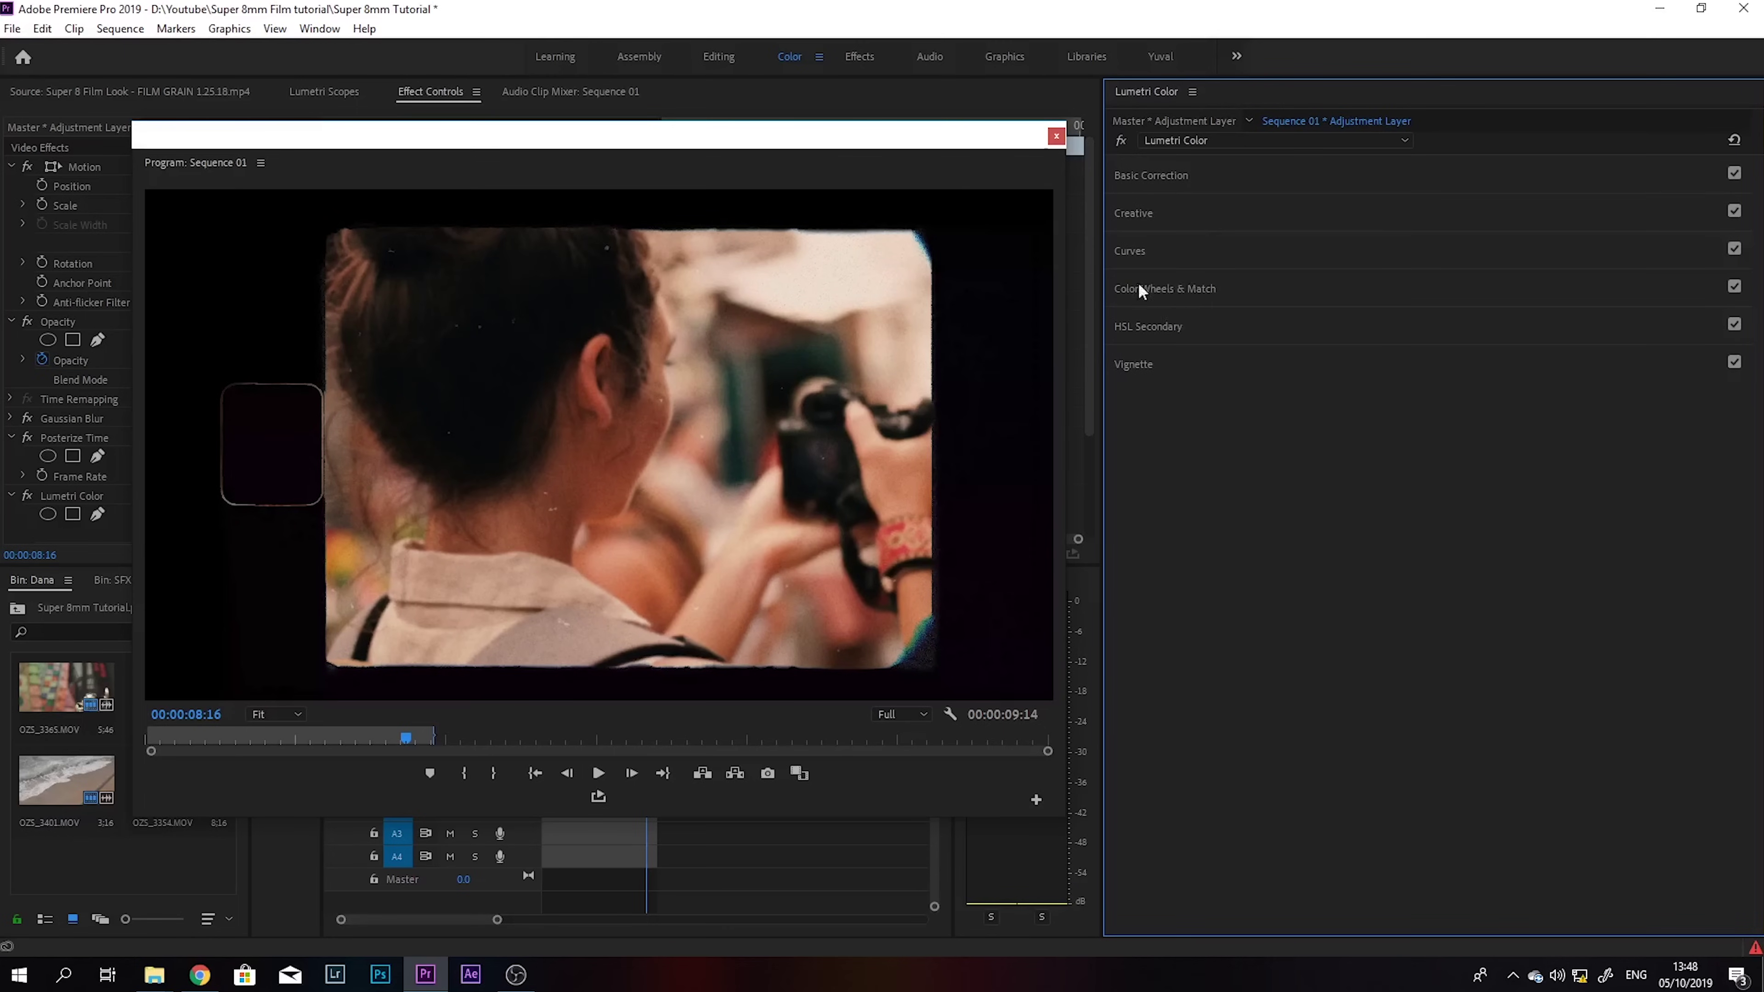
Step: Expand Lumetri's Color Wheels & Match section, then return to the Editing workspace
click(1177, 287)
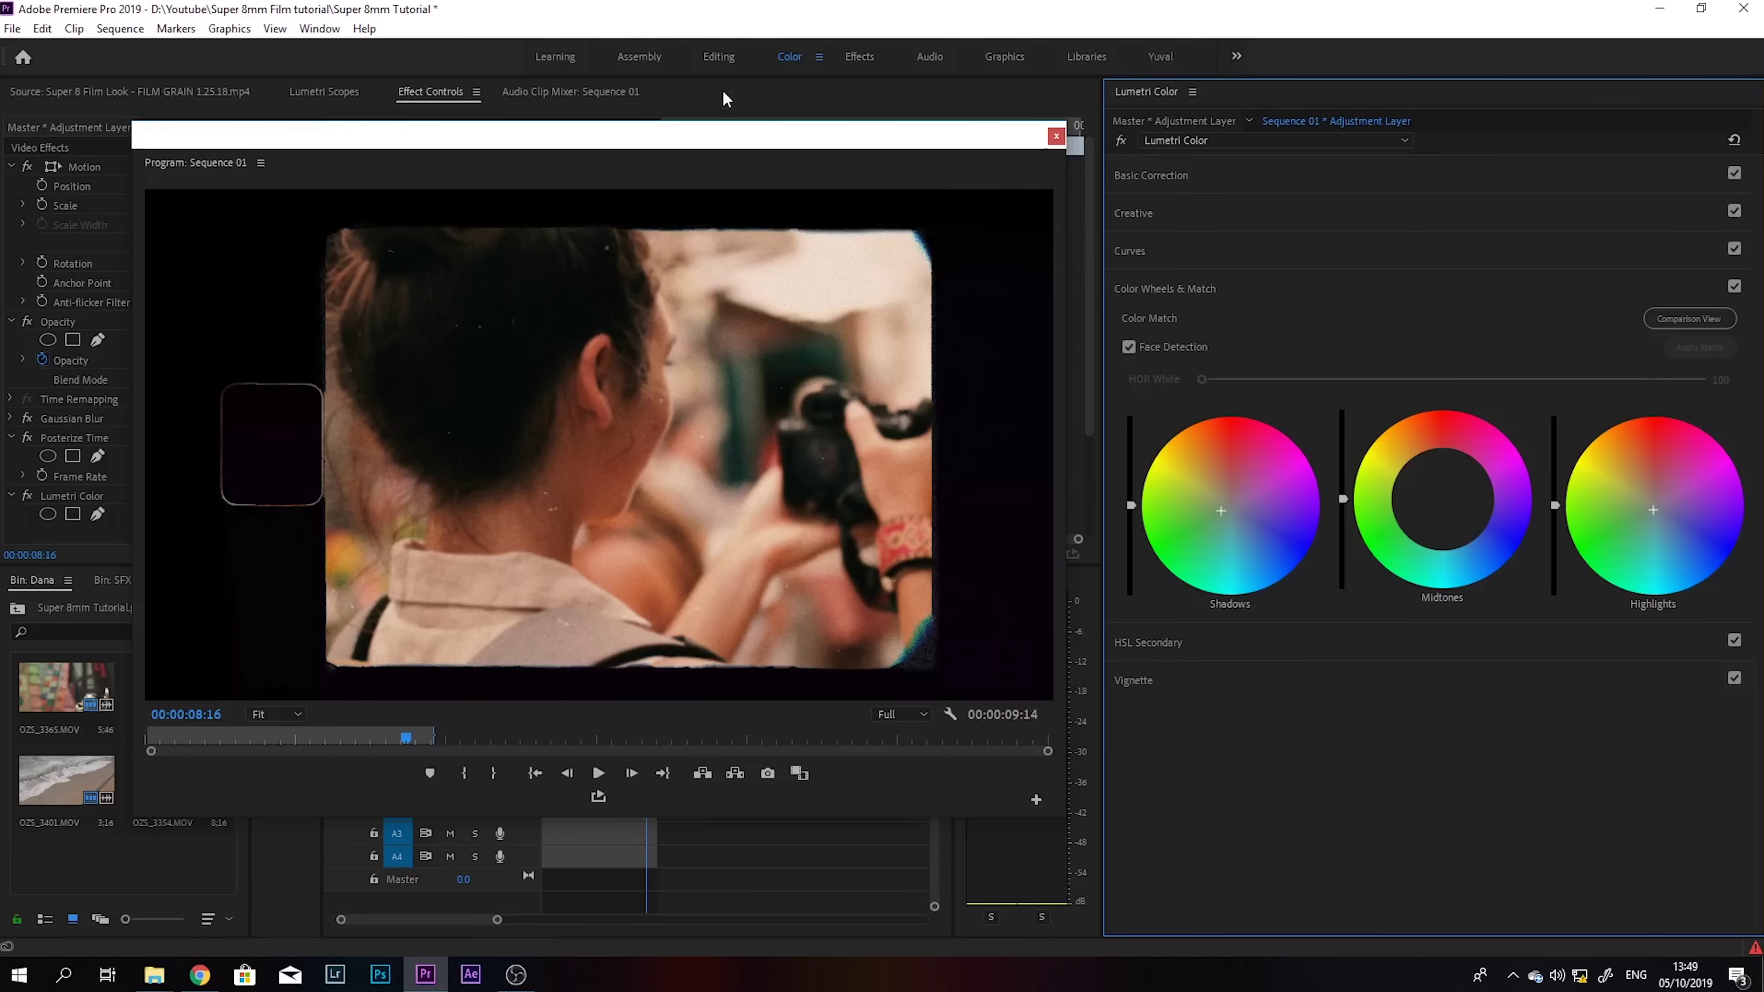
click(721, 57)
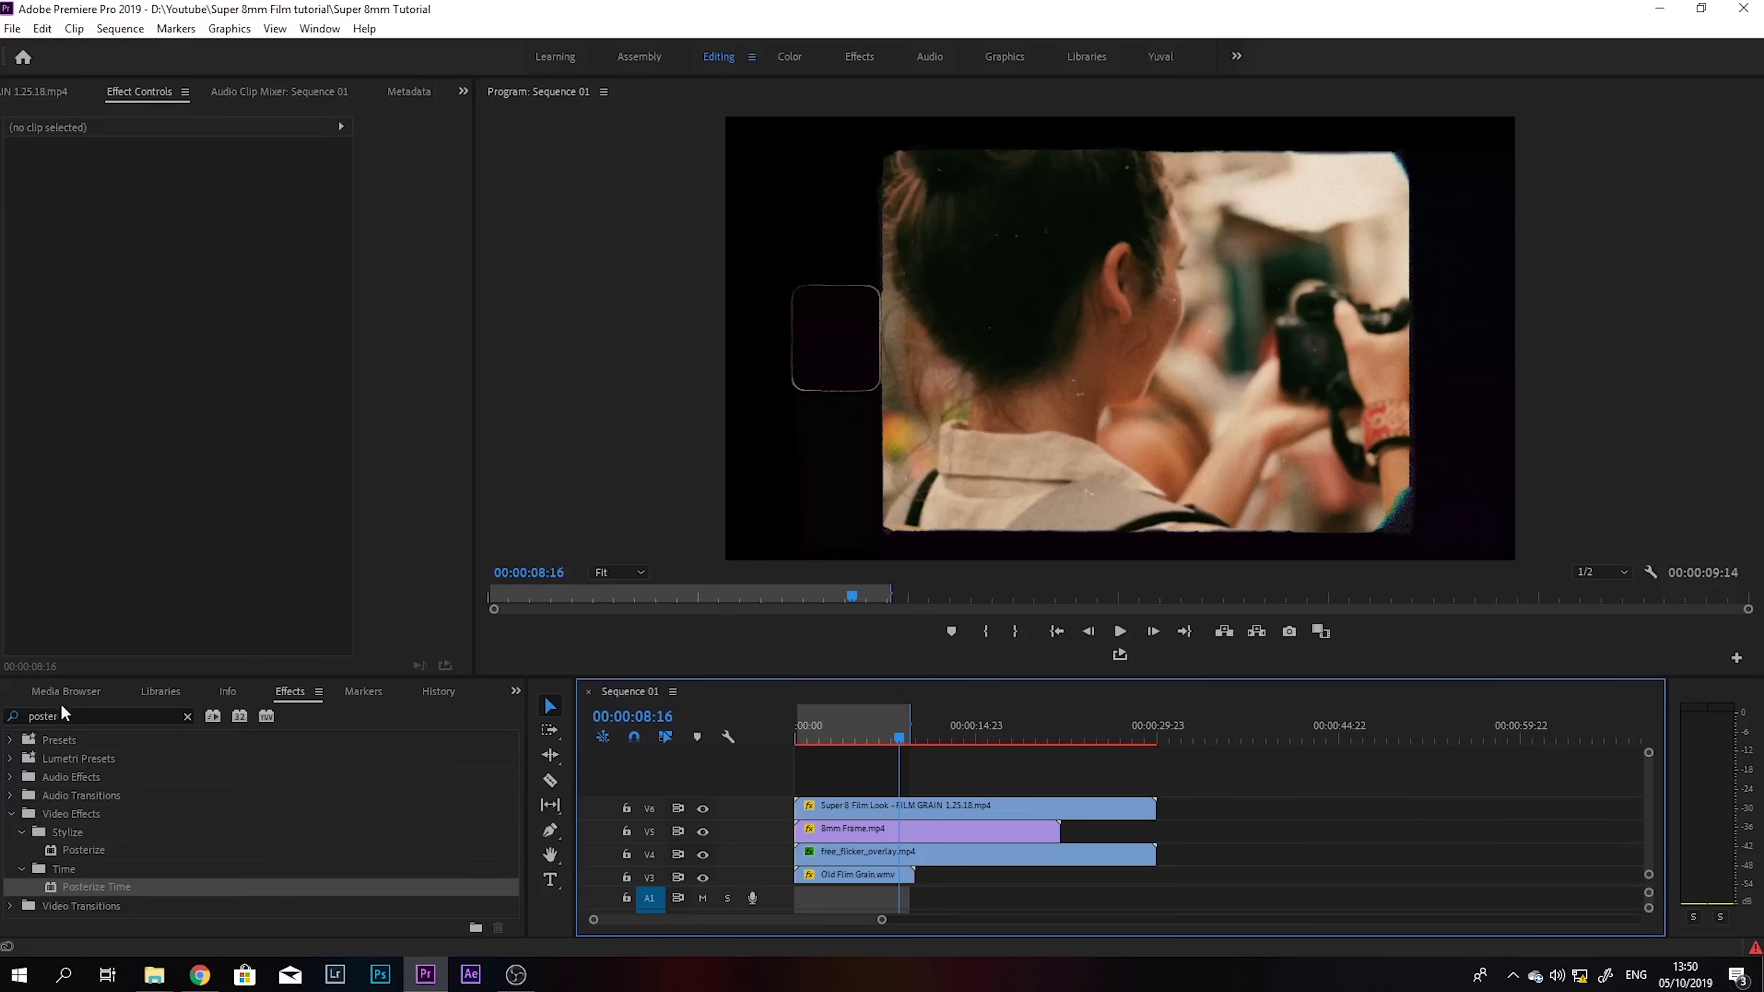
Step: Show the Super 8 assets bin and open its Film Burns bin
click(21, 695)
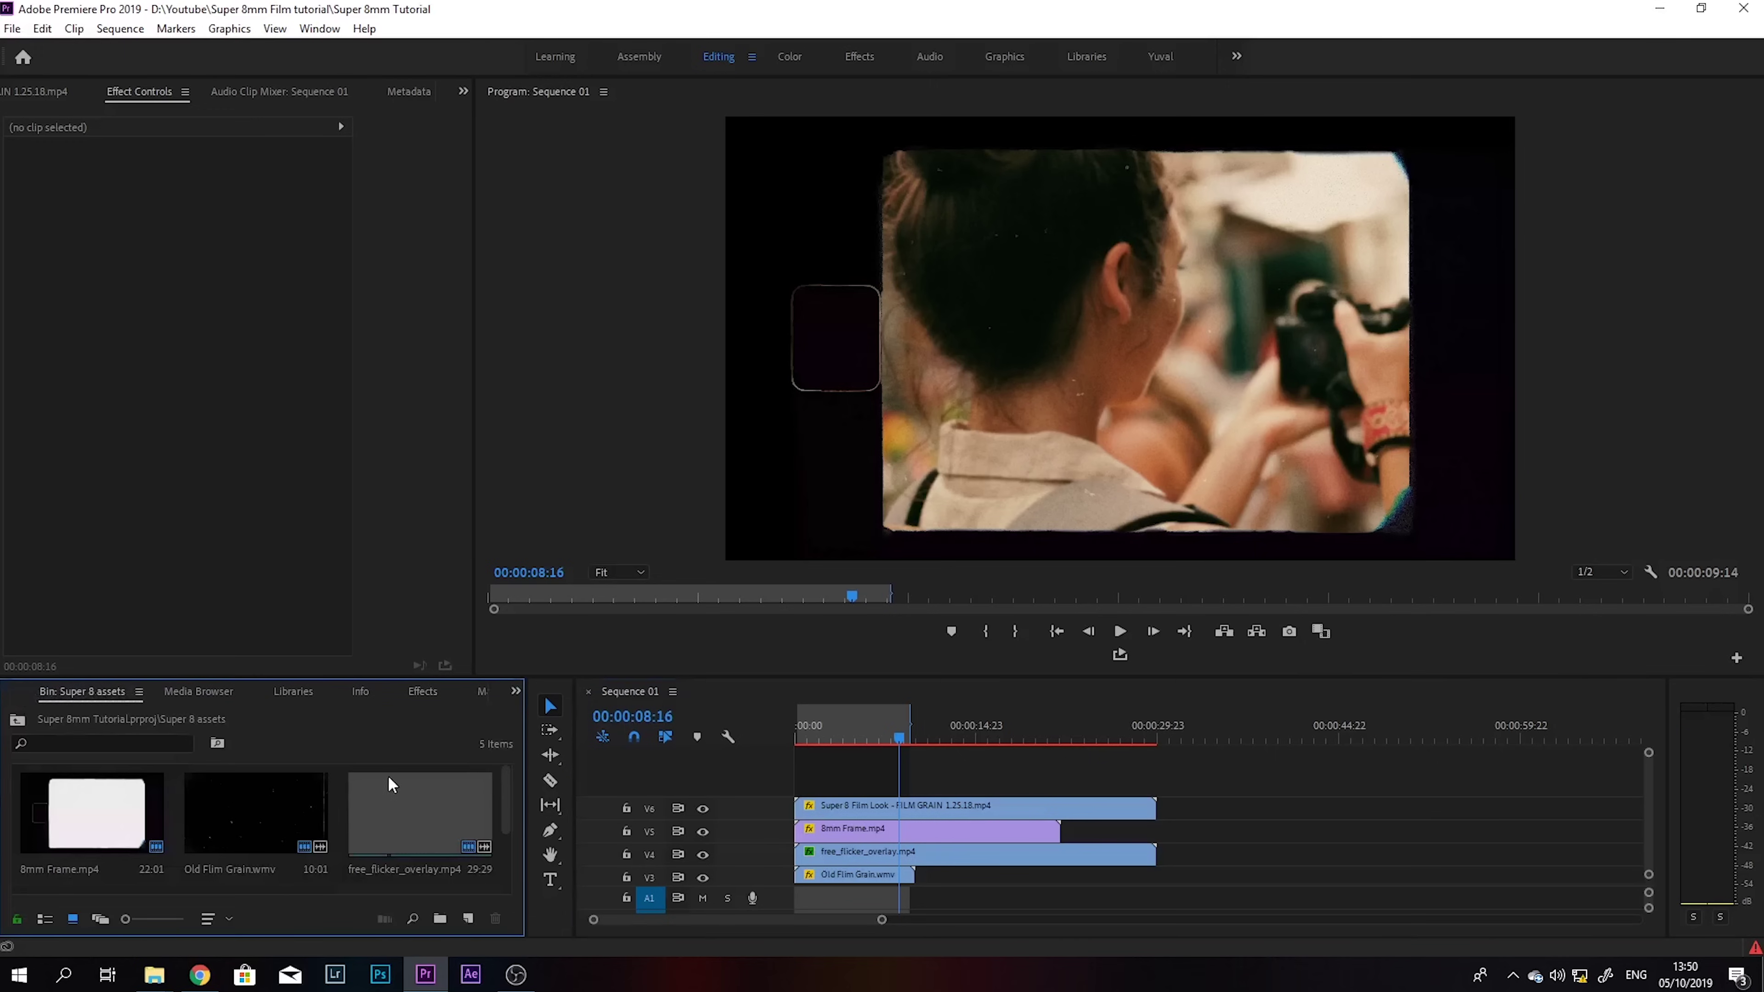
scroll(389, 783, down, 2)
scroll(257, 834, up, 2)
mouse_move(504, 792)
mouse_down()
mouse_move(499, 873)
mouse_move(507, 791)
mouse_up()
double_click(363, 800)
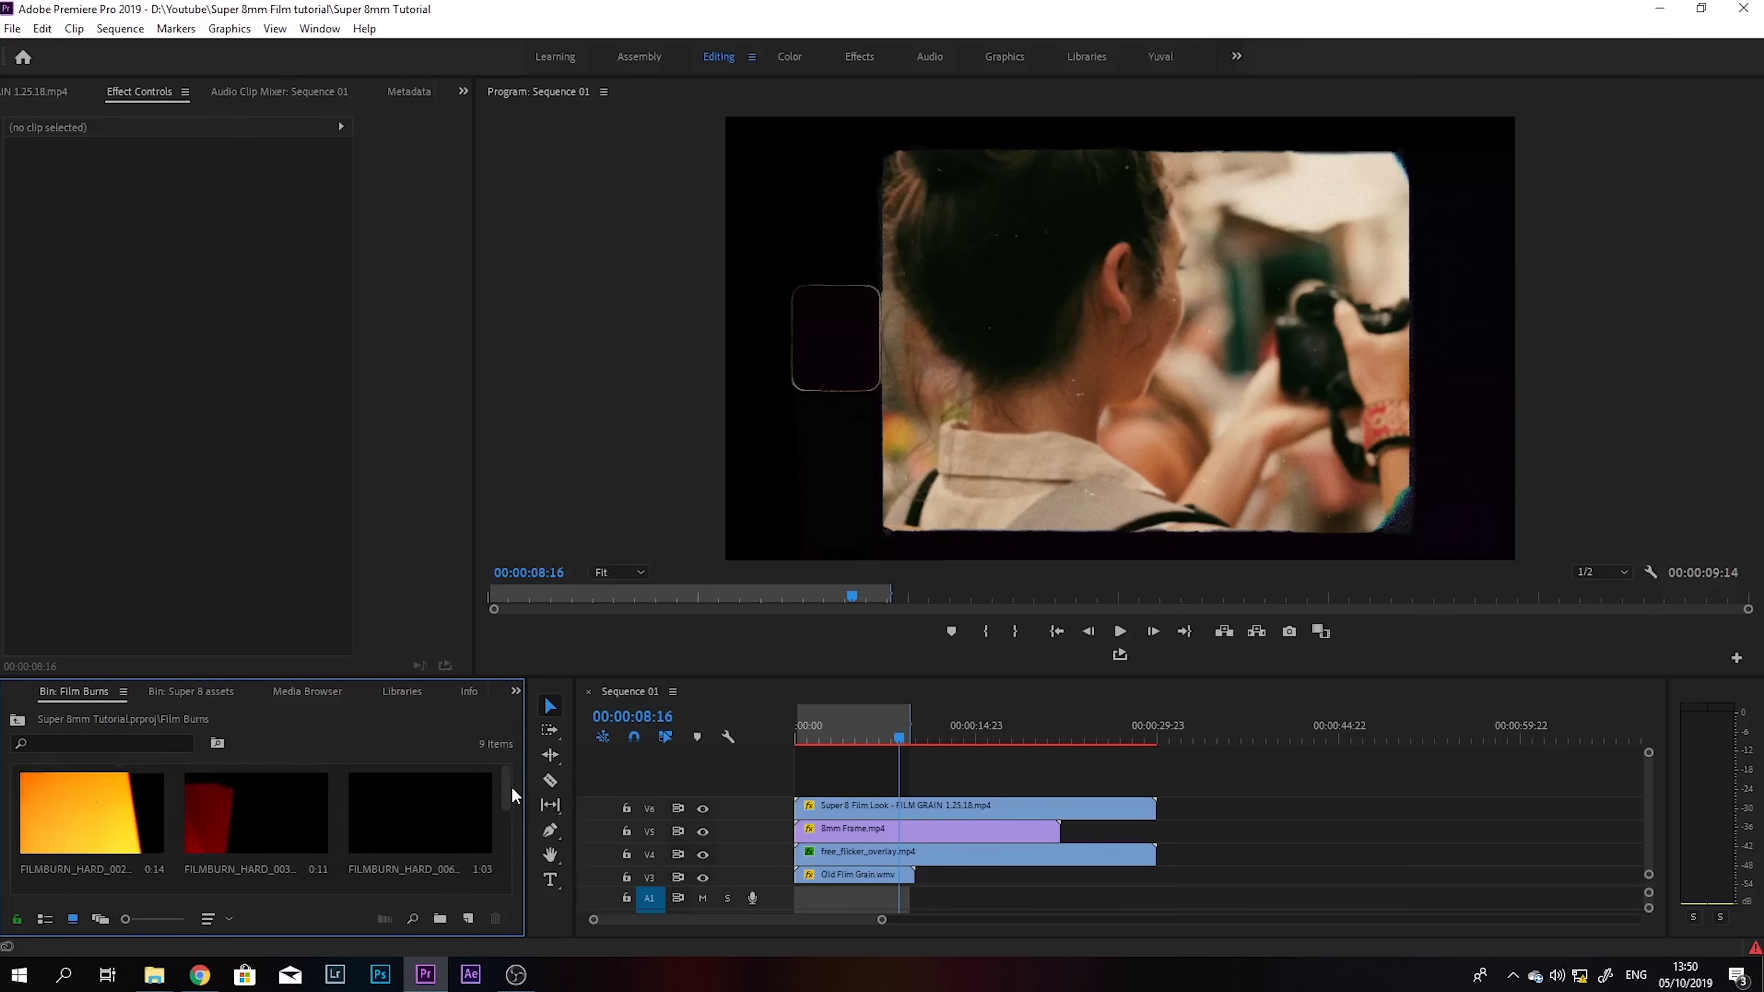
Step: Preview FILMBURN_HARD_002 and FILMBURN_HARD_003, then place FILMBURN_HARD_003 on V7 at the sequence start
double_click(62, 822)
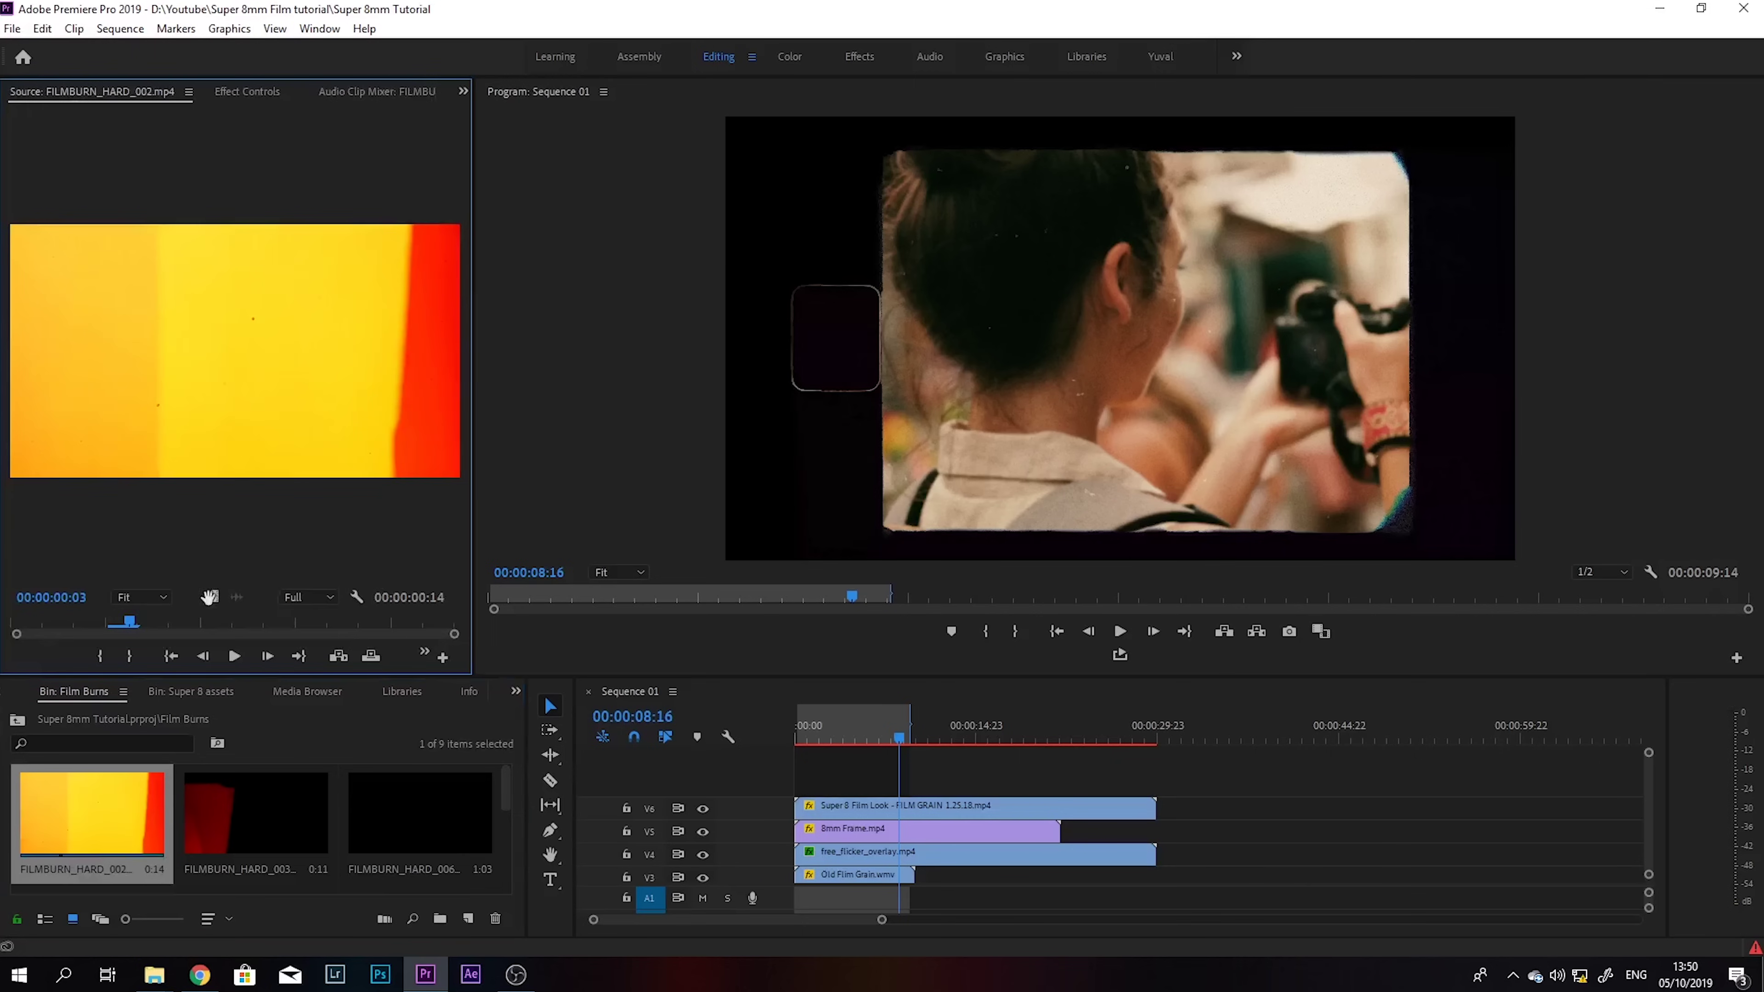
scroll(229, 799, down, 3)
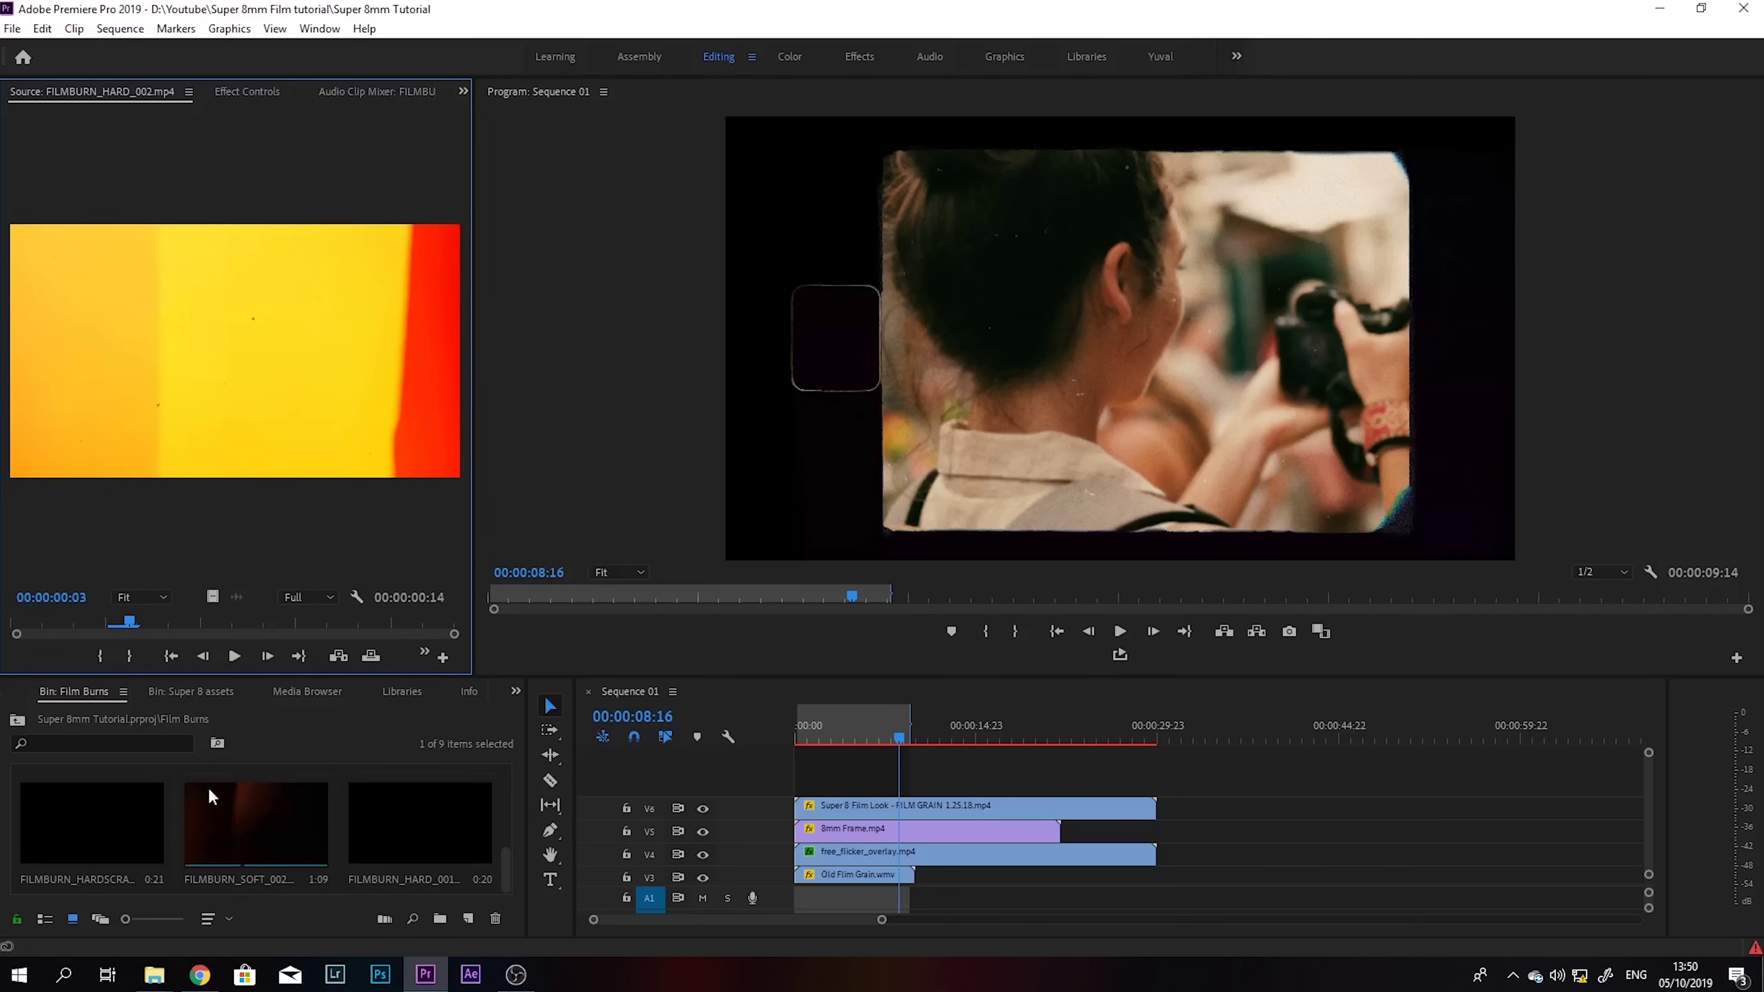
scroll(230, 813, up, 3)
double_click(244, 814)
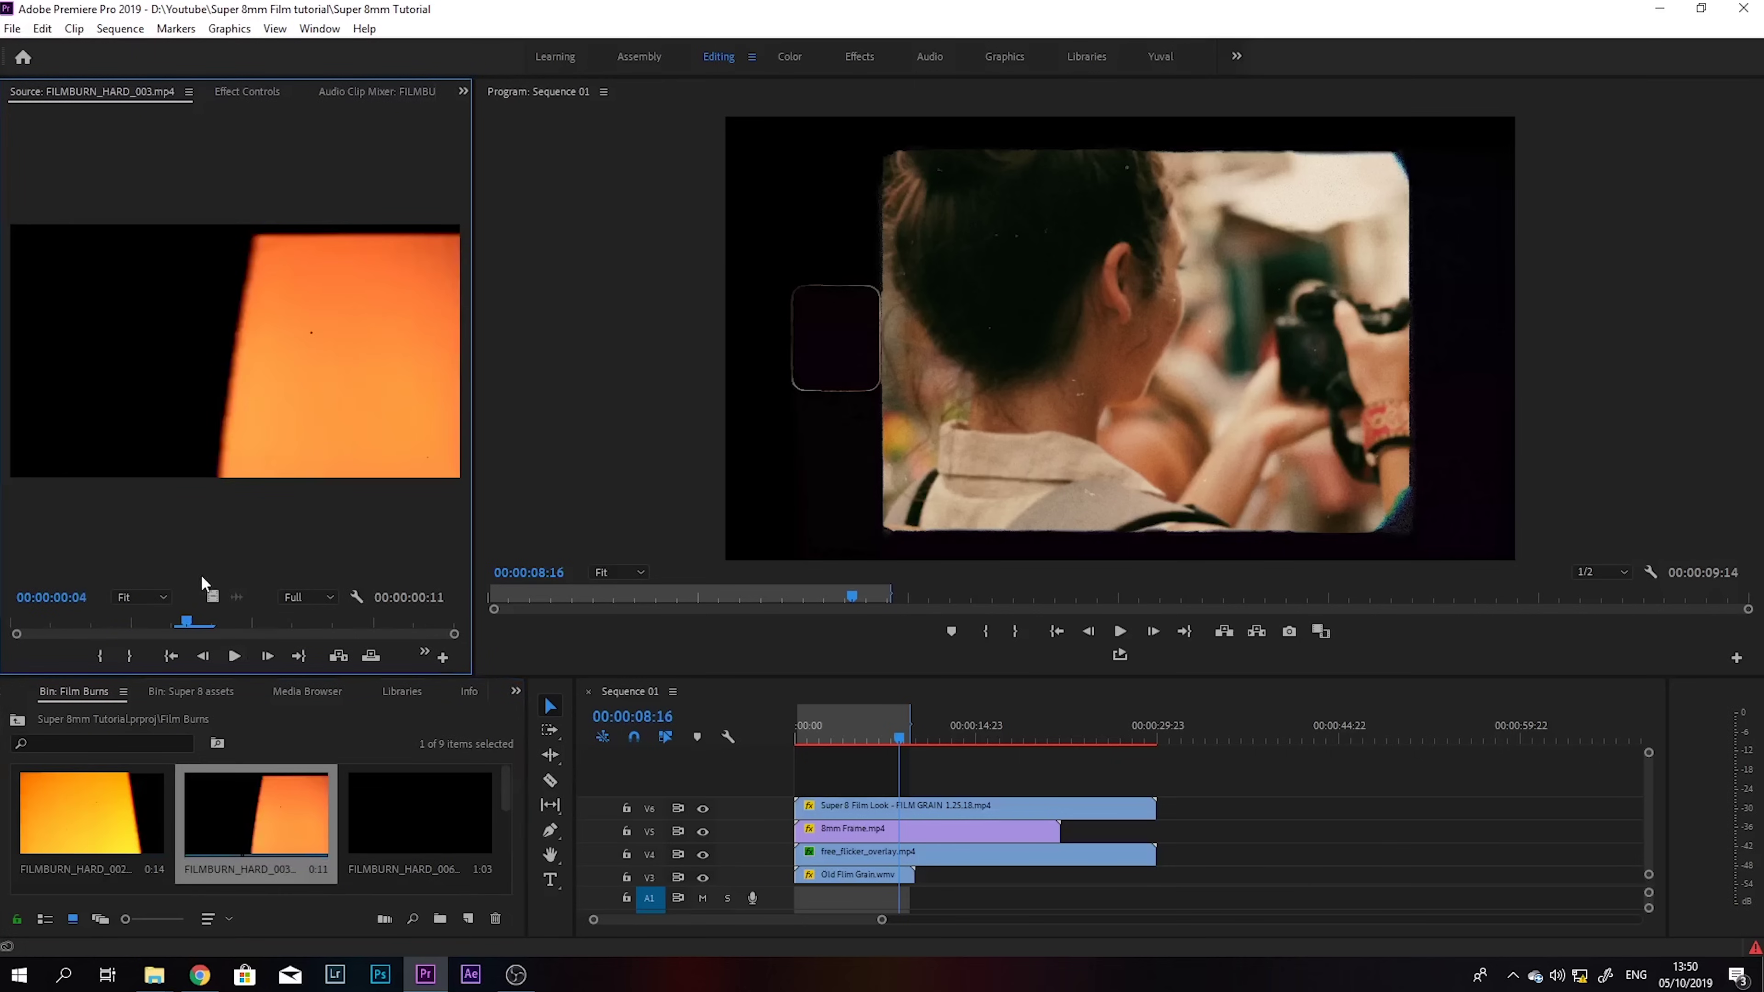
drag(505, 704, 795, 792)
drag(881, 919, 759, 919)
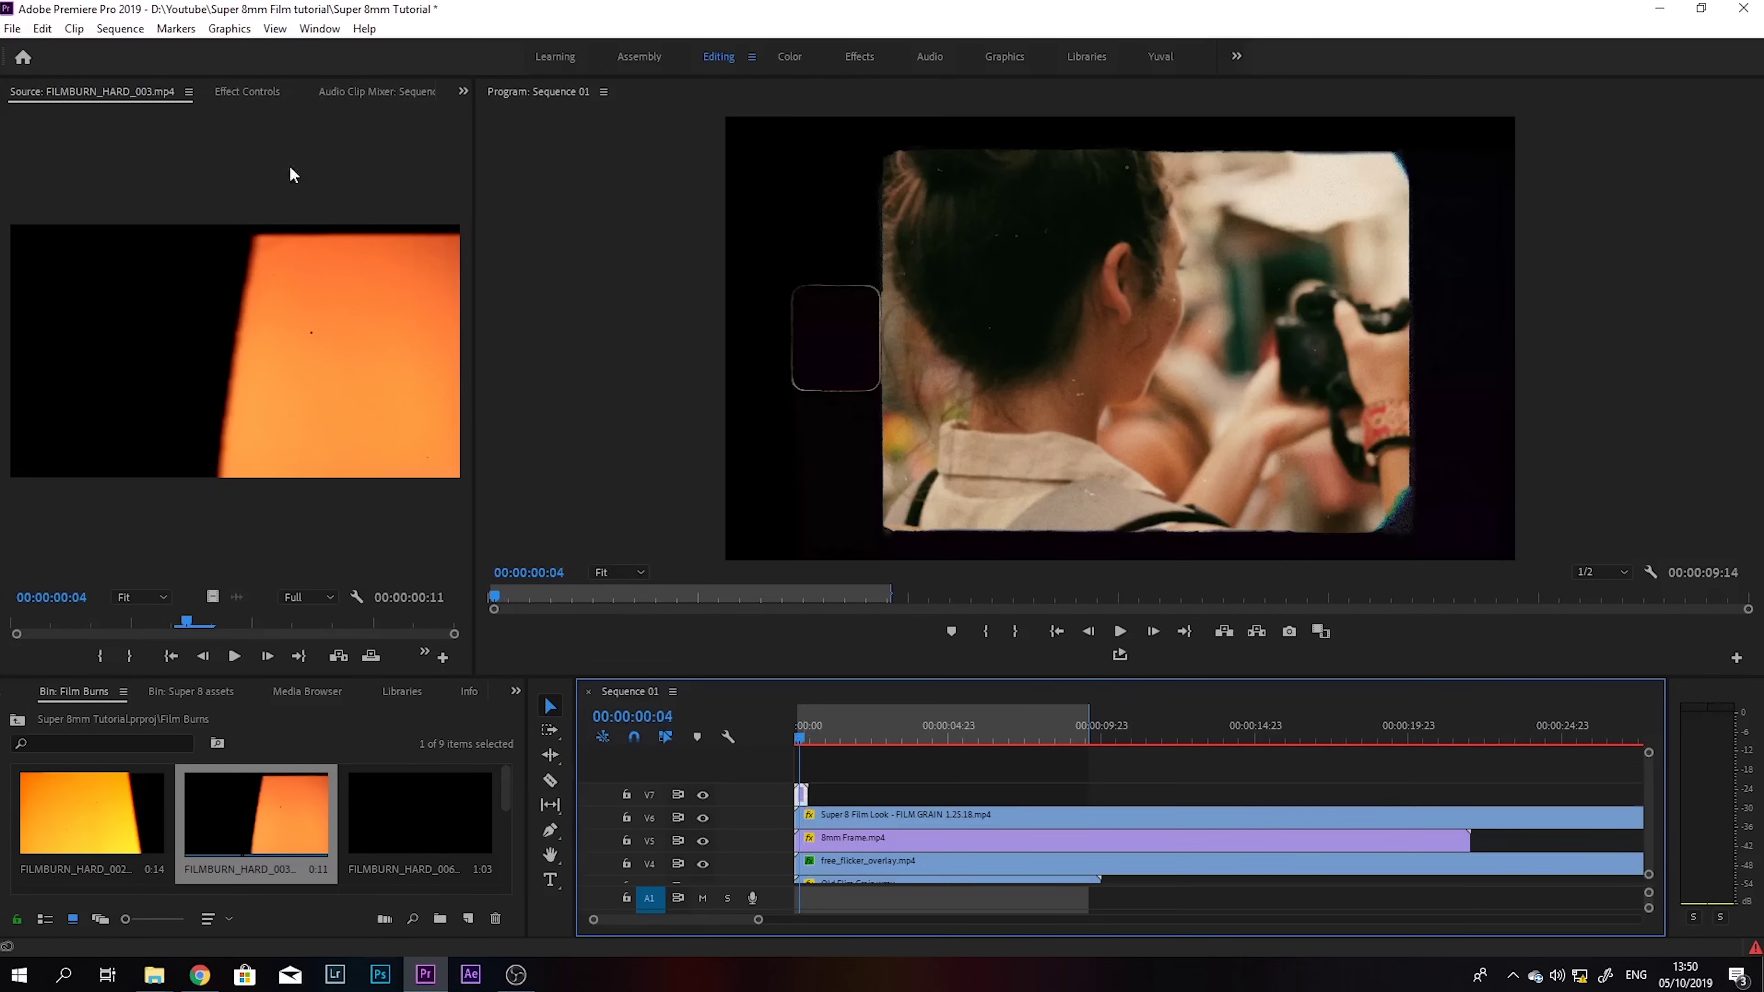
Step: Set the film burn's Blend Mode to Screen, scrub its first frames, and save
click(232, 97)
click(250, 380)
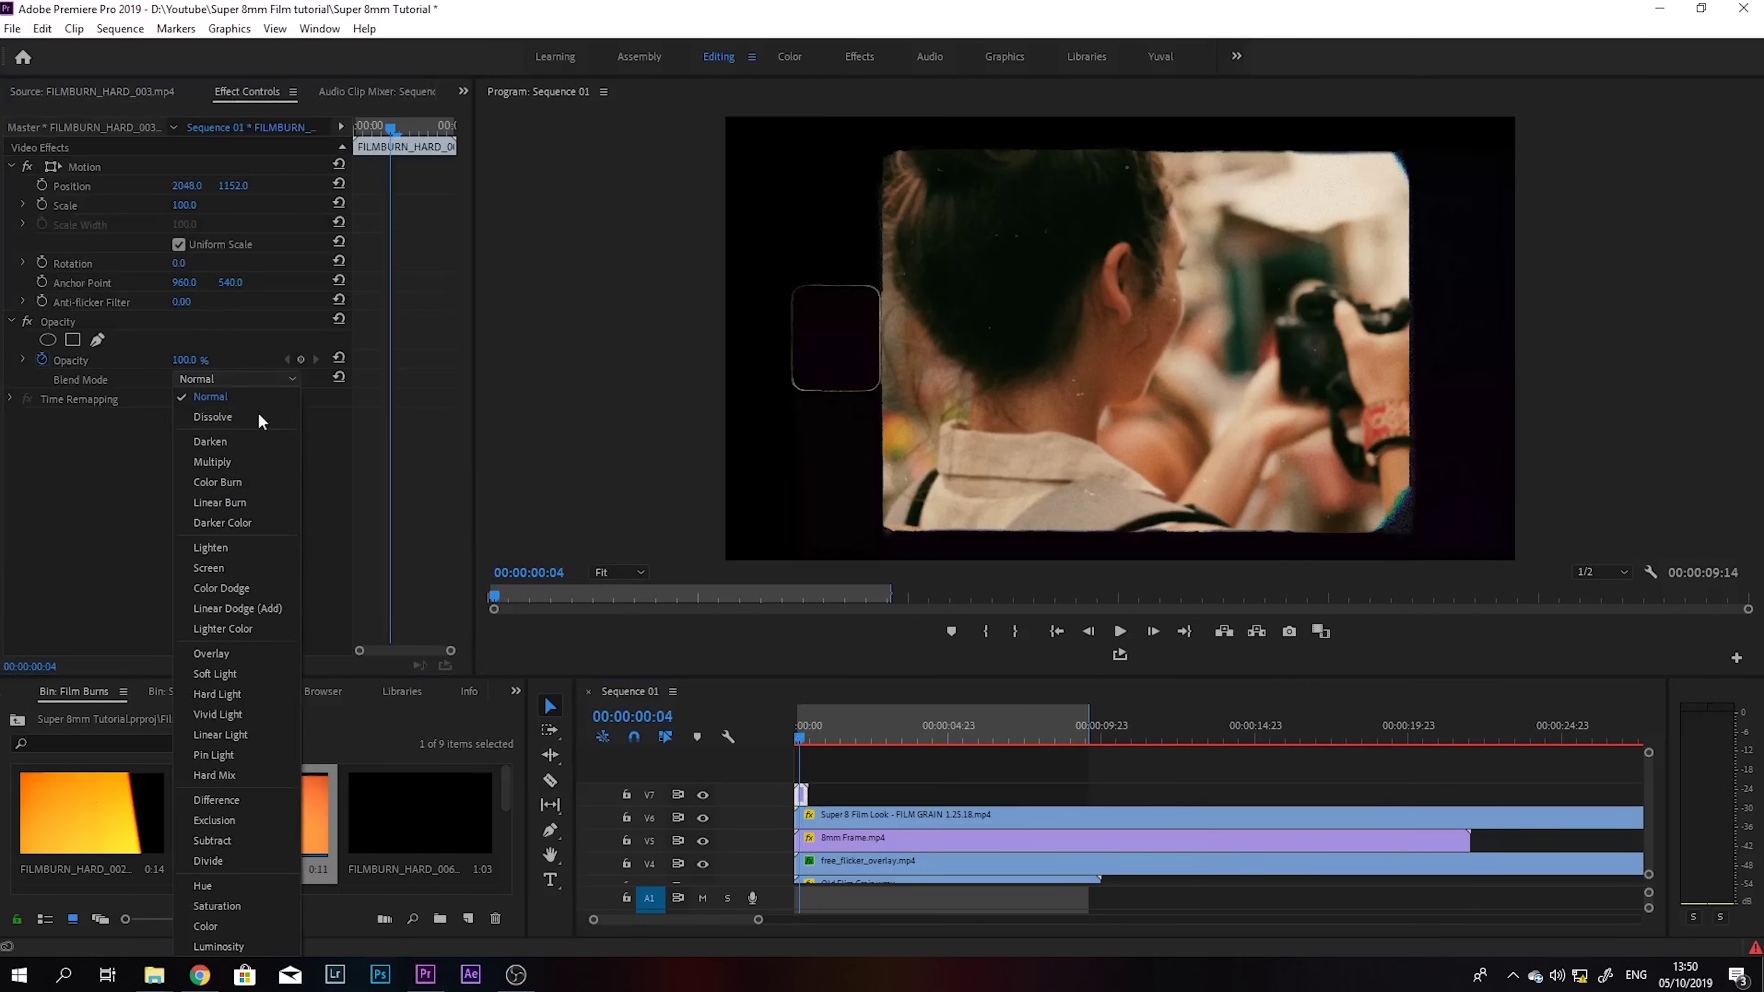
click(237, 573)
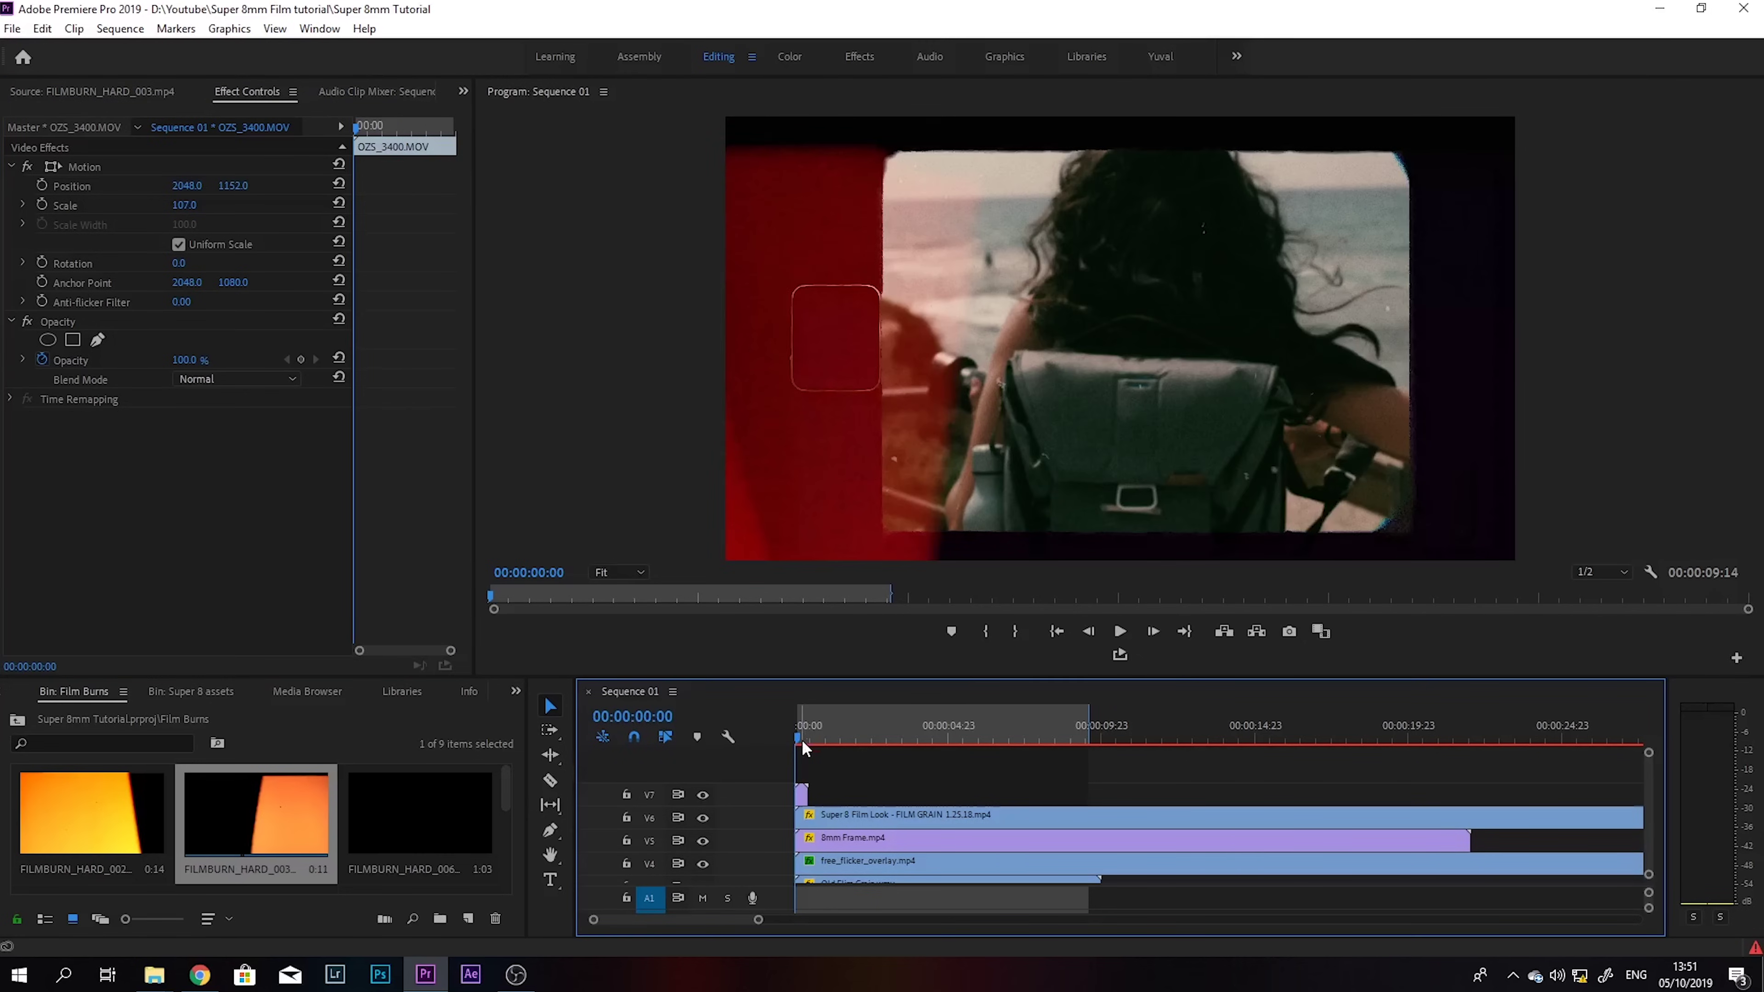
drag(802, 740, 813, 739)
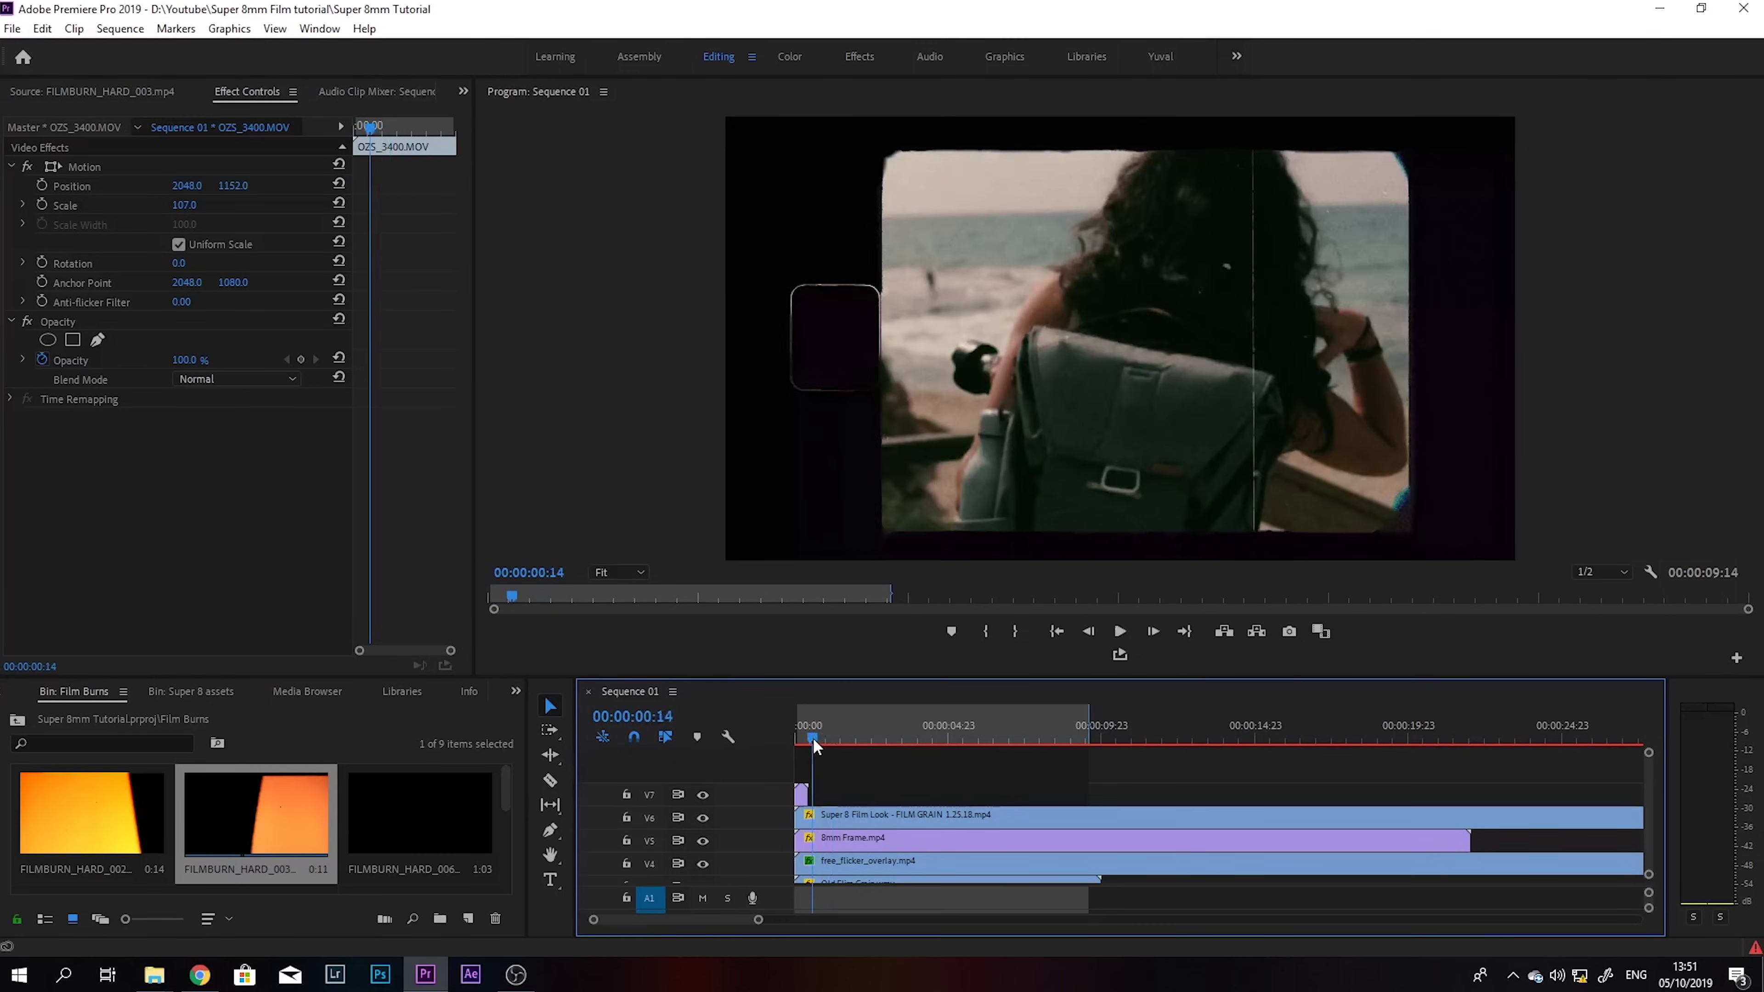
key(Left)
key(ctrl+s)
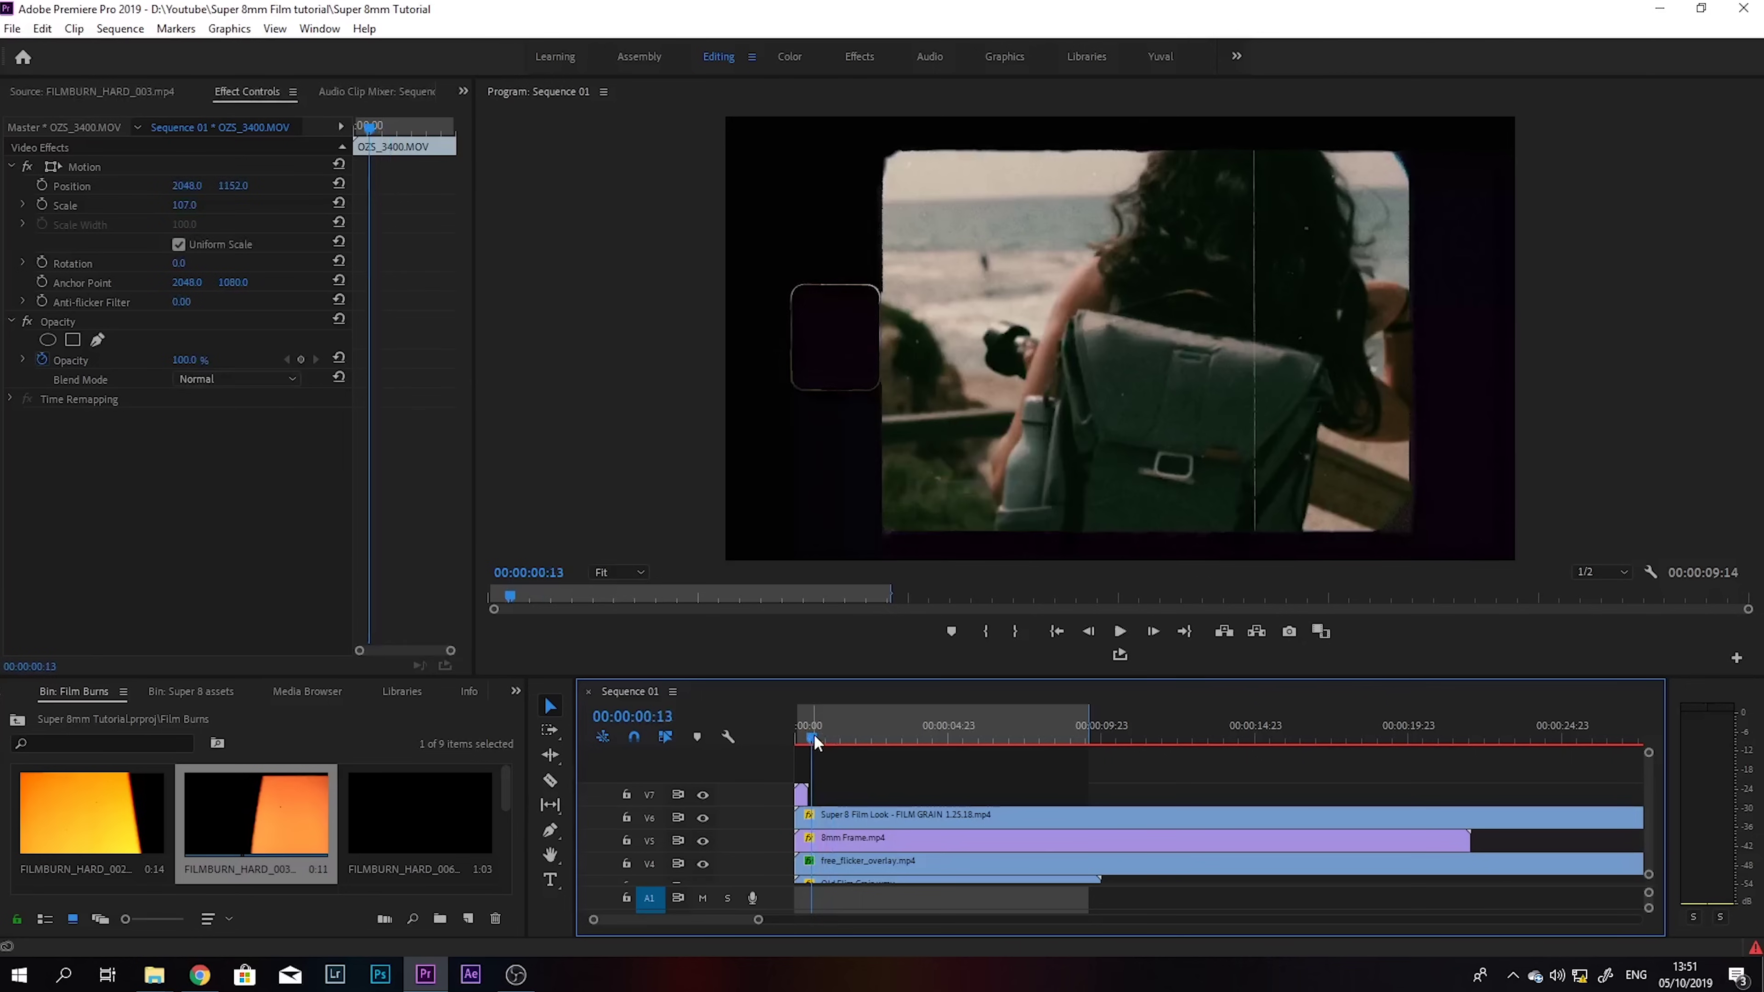
drag(816, 742, 807, 770)
Step: Select the film-burn clip and play the sequence opening to check the burn
click(802, 793)
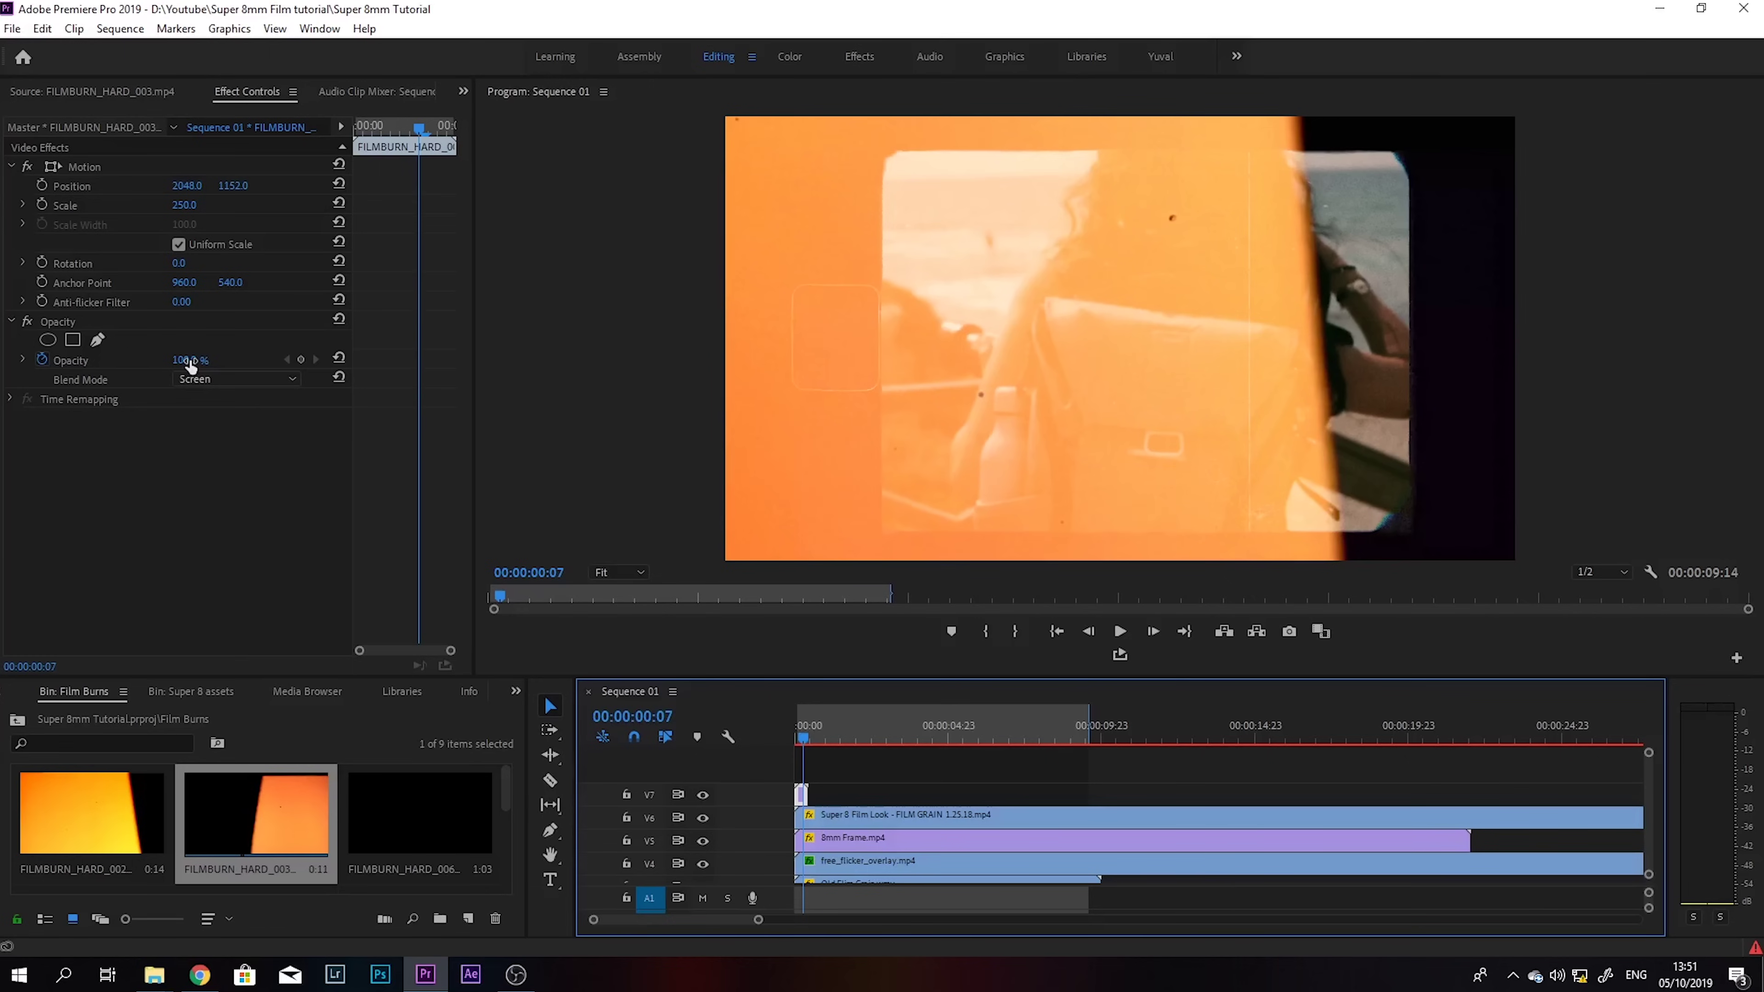
key(space)
click(807, 737)
scroll(388, 814, down, 2)
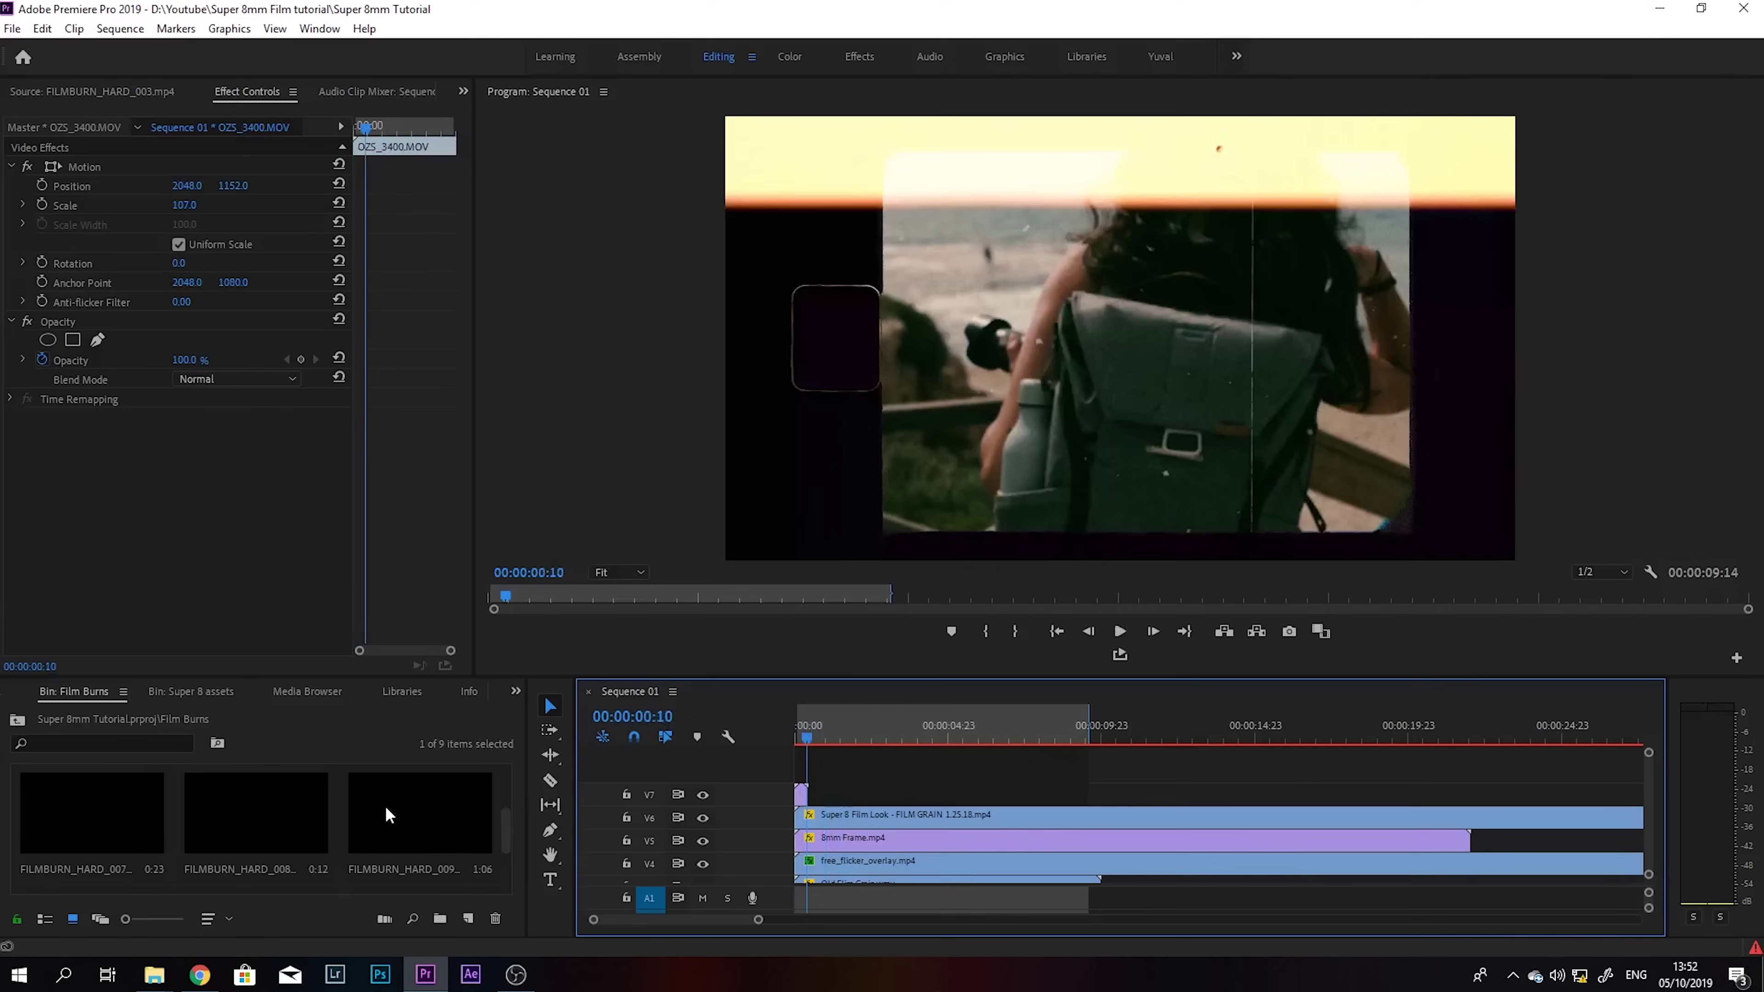
Step: Add the red FILMBURN_HARD_008 burn near the sequence start and scrub through it
drag(286, 819, 829, 795)
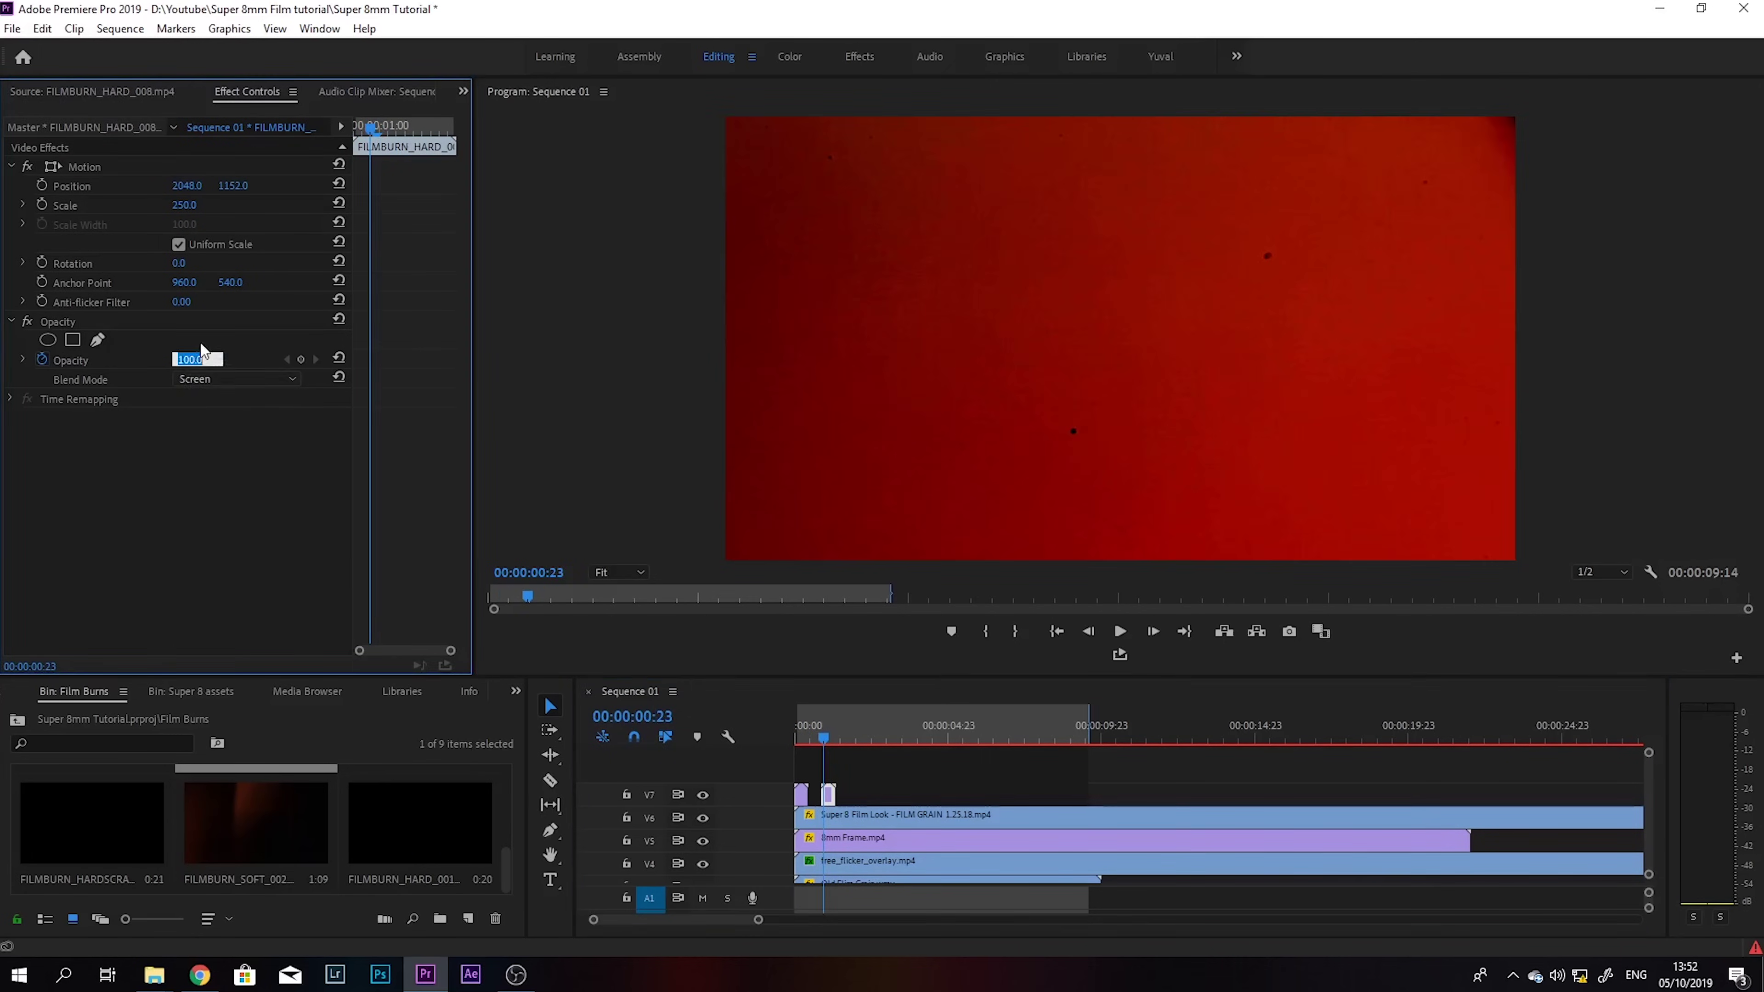
key(Return)
drag(809, 729, 889, 731)
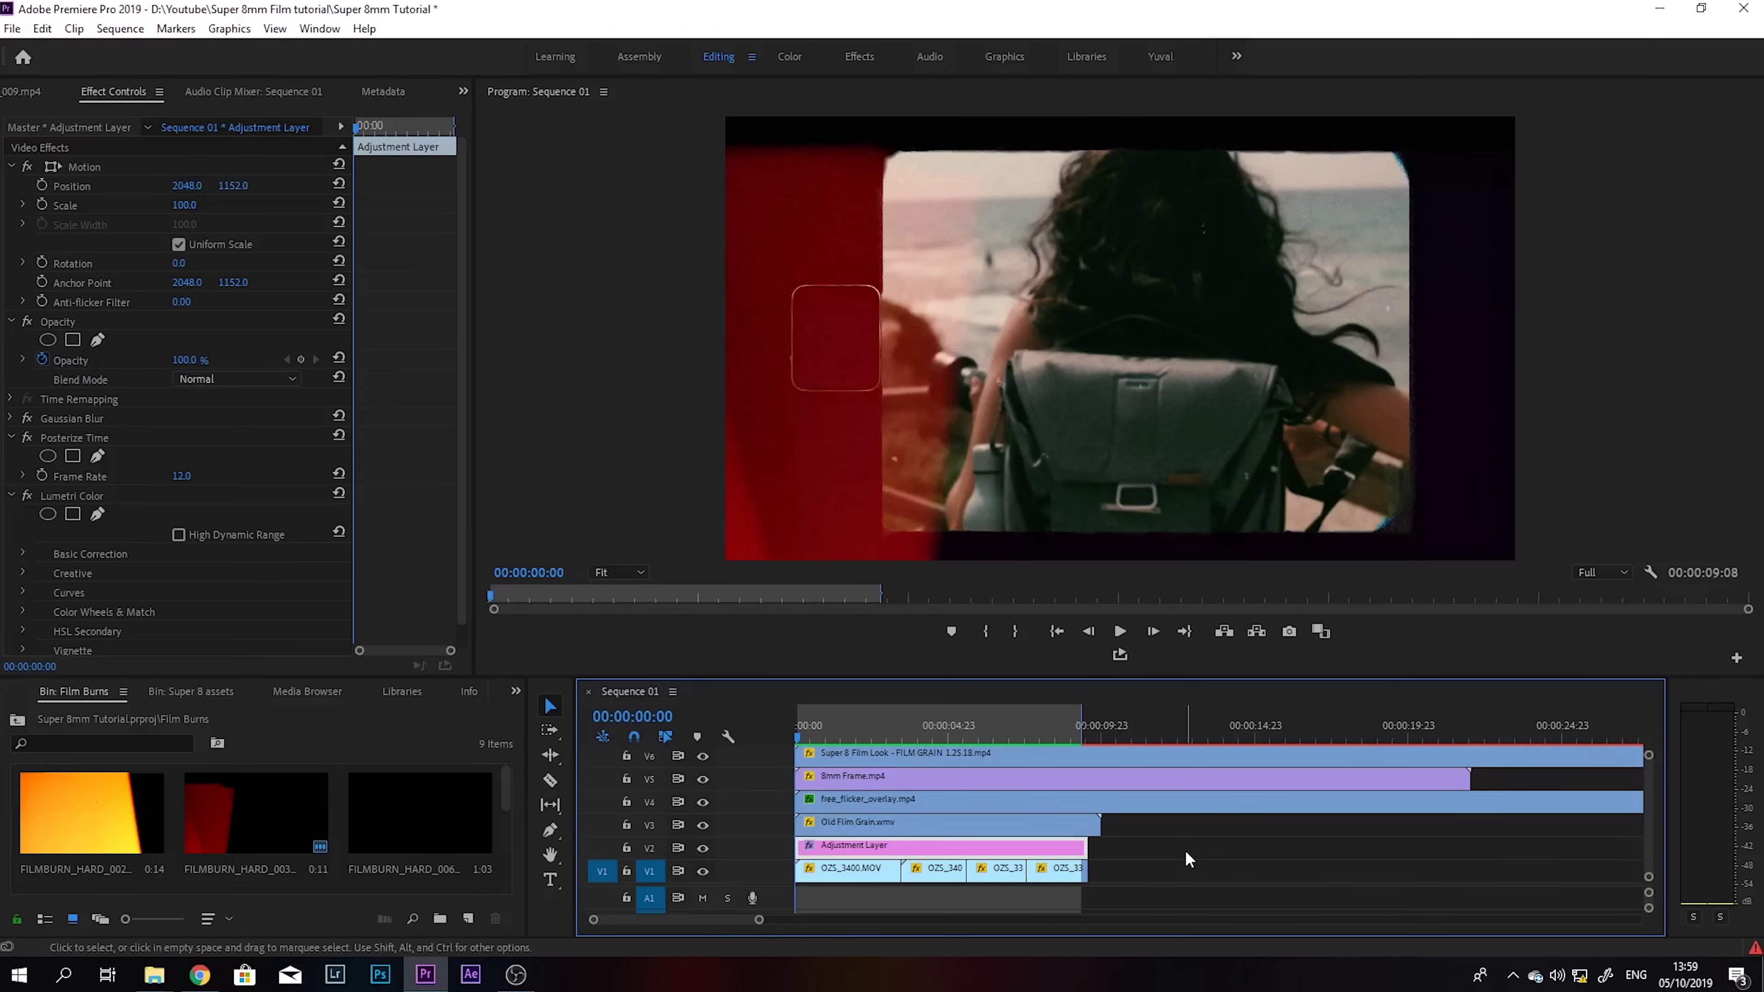
Step: Play the whole sequence, return to the start, and save the Super 8mm Tutorial project
key(space)
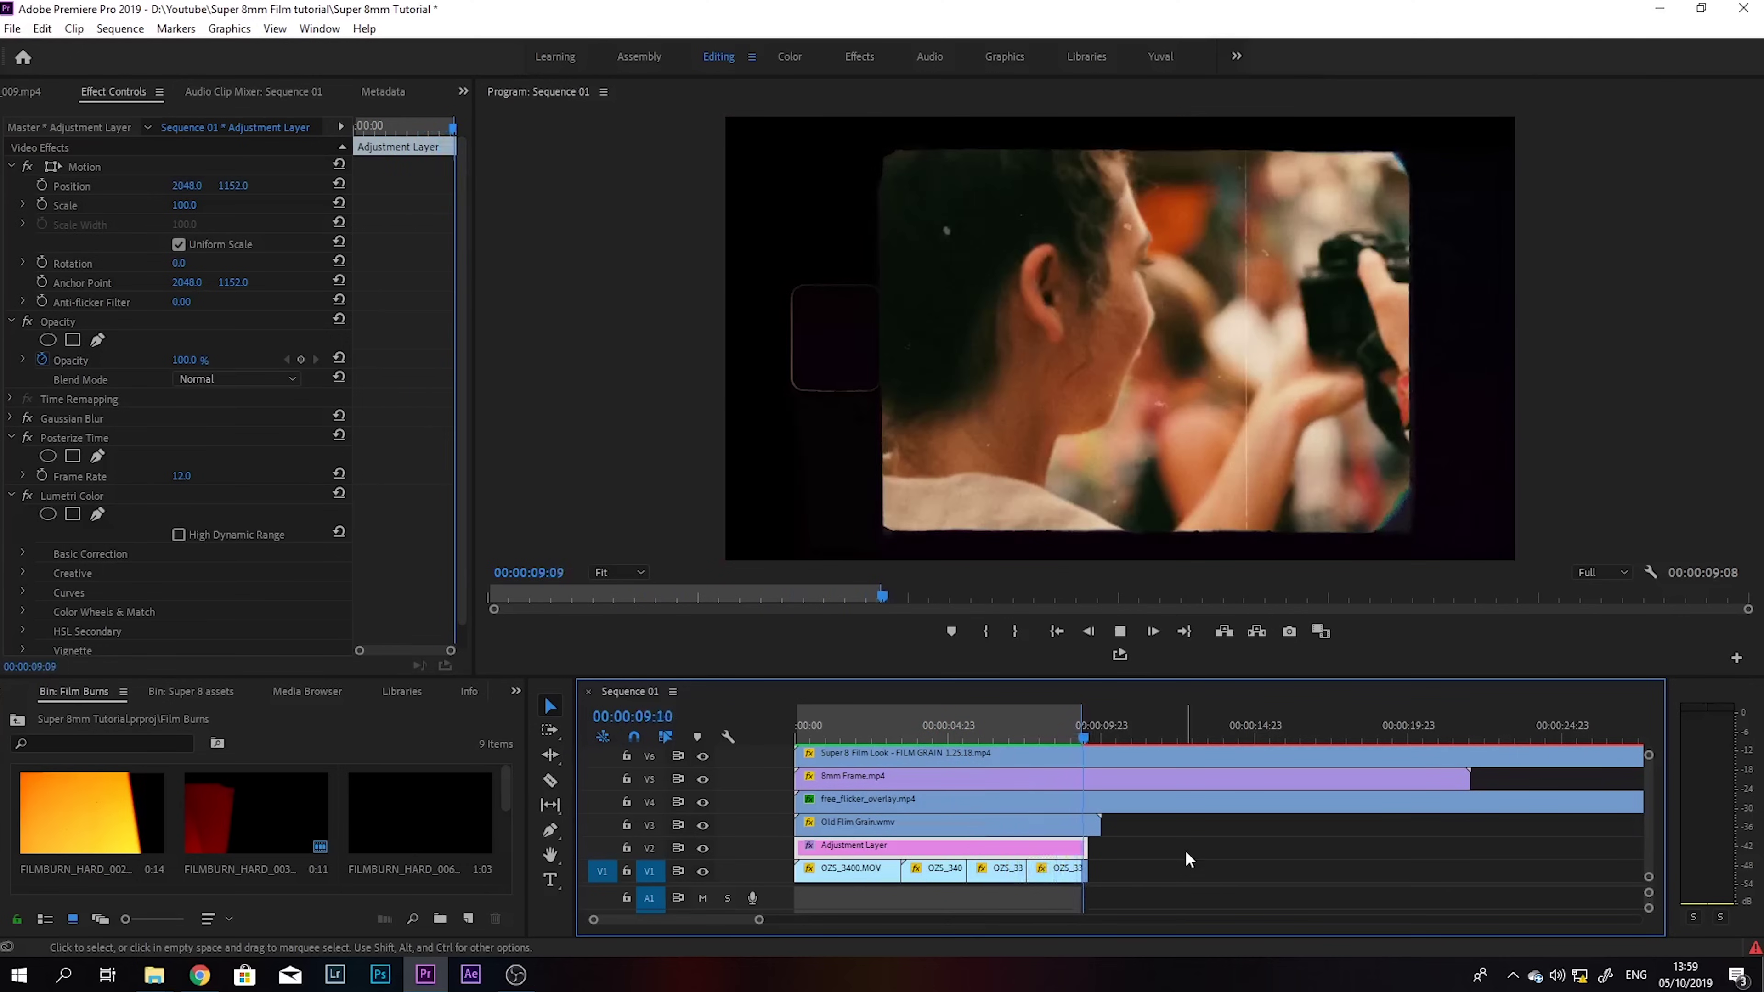
key(Home)
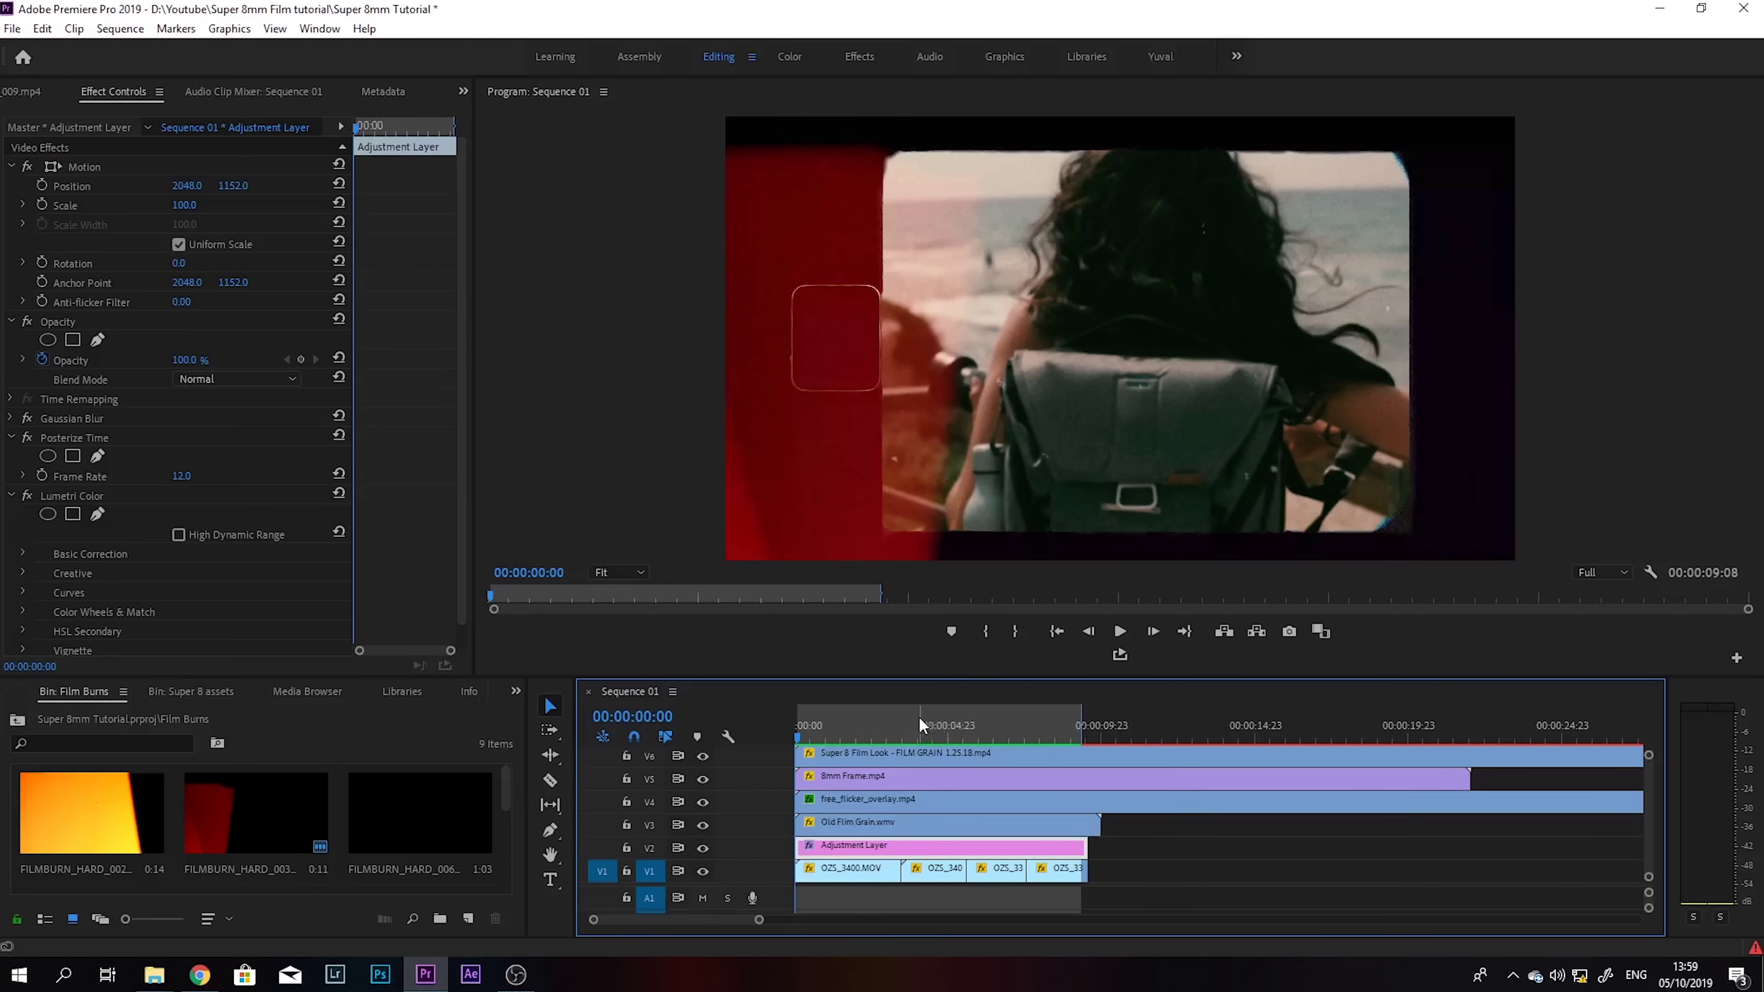
key(ctrl+s)
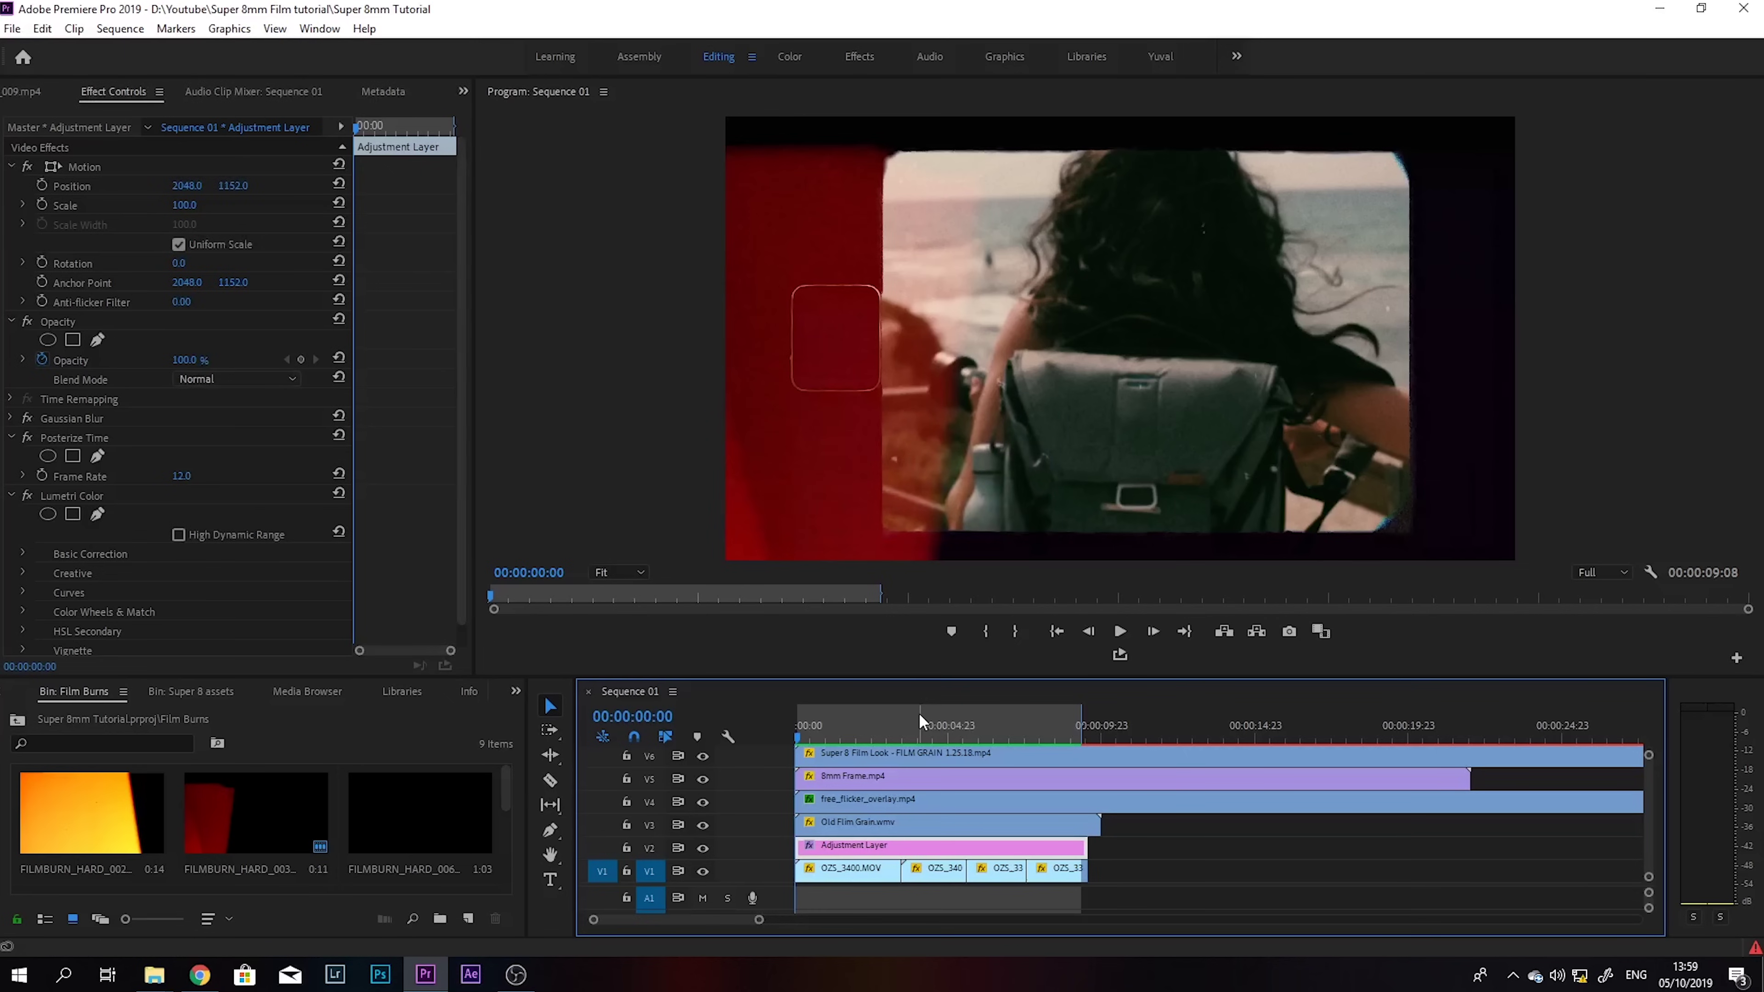